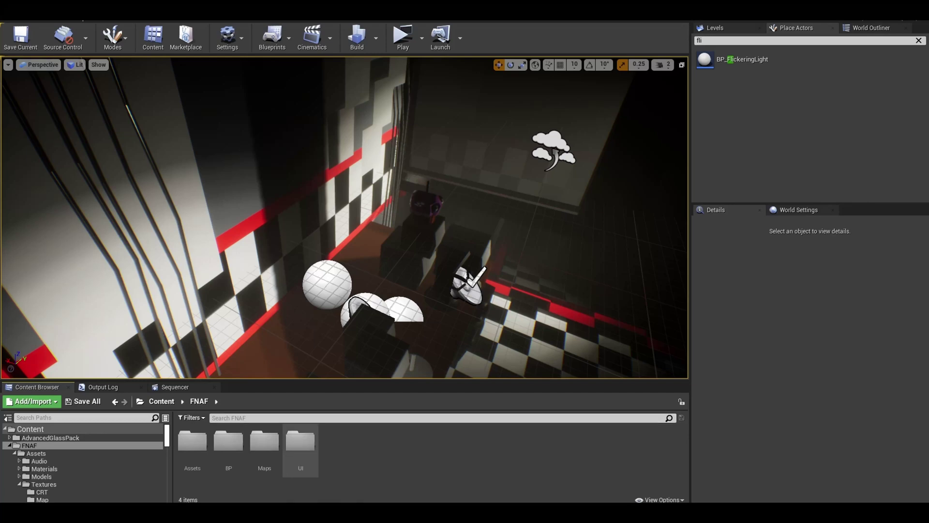
# - Look through the Title and CRT texture folders under FNAF/Assets/Textures for the existing image assets
pyautogui.doubleClick(193, 441)
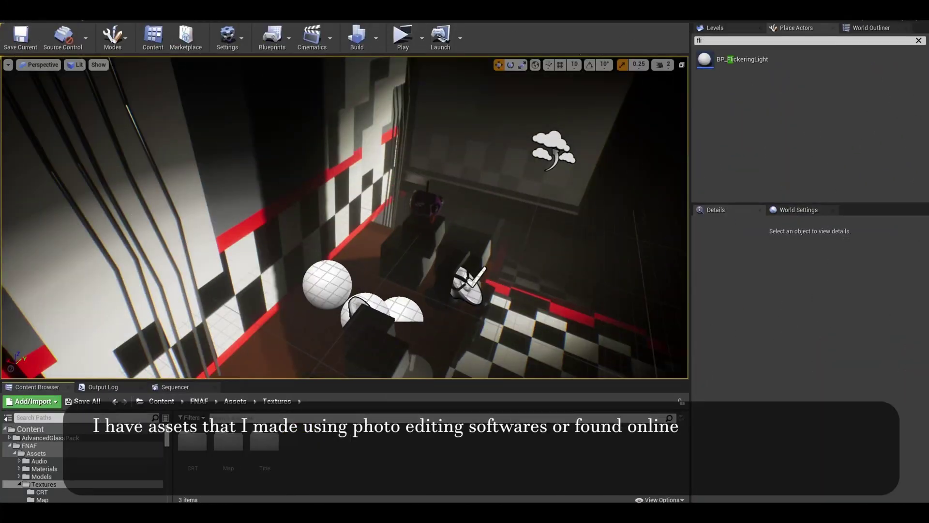
pyautogui.doubleClick(265, 442)
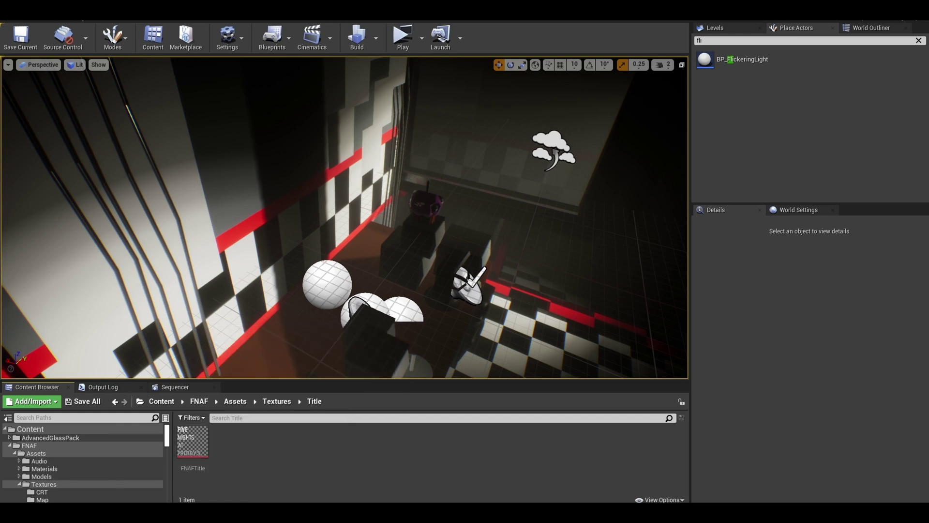
pyautogui.click(44, 484)
pyautogui.click(41, 492)
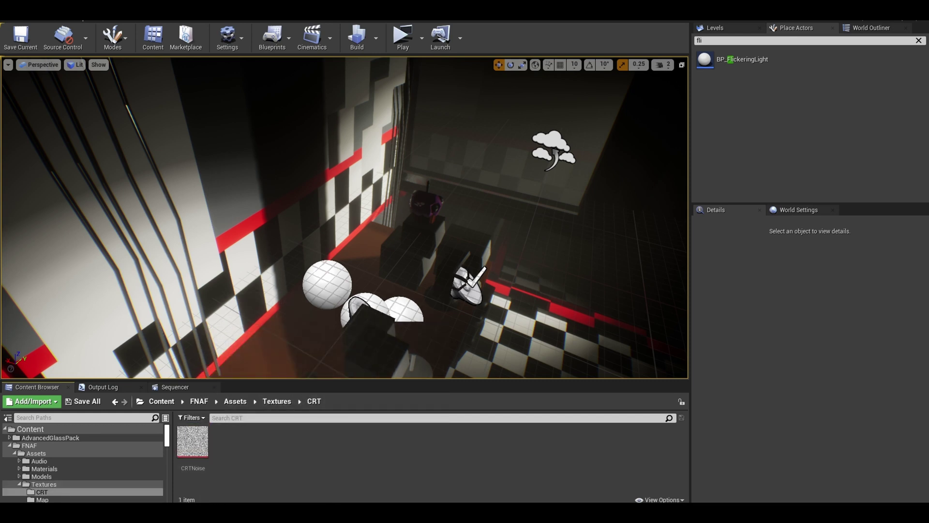
pyautogui.hotkey('alt', 'Left')
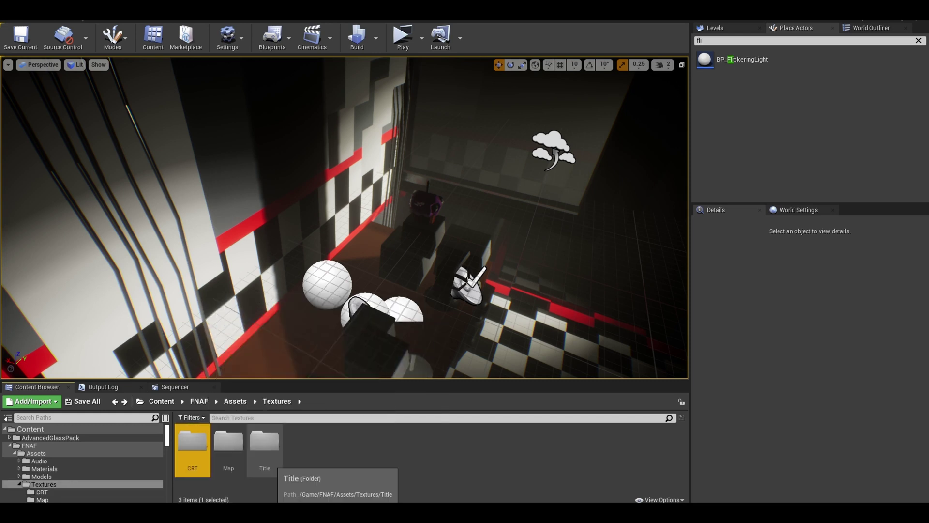
# - Create a folder named MainMenu inside FNAF/UI and open it
pyautogui.rightClick(250, 442)
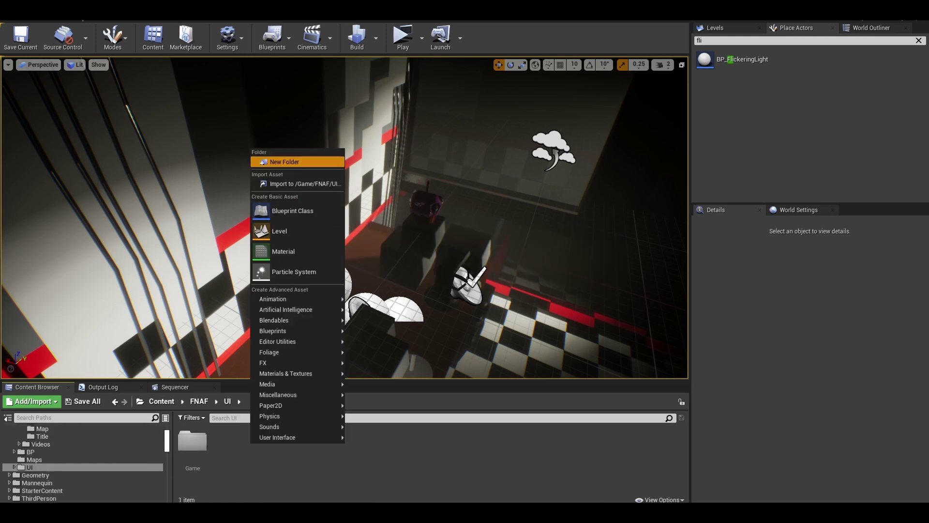
pyautogui.click(284, 161)
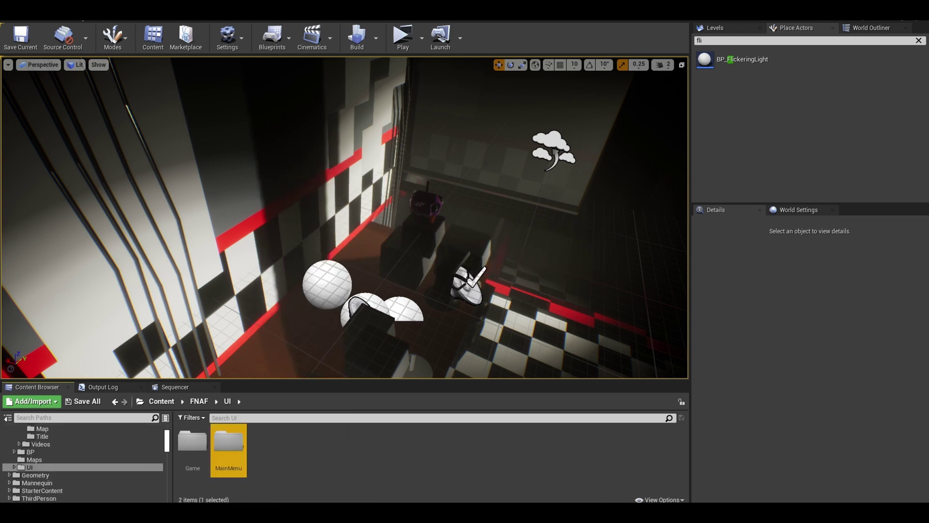
pyautogui.doubleClick(228, 448)
# - Create a Widget Blueprint named W_MainMenu in the MainMenu folder and open it for editing
pyautogui.rightClick(250, 442)
pyautogui.moveTo(290, 456)
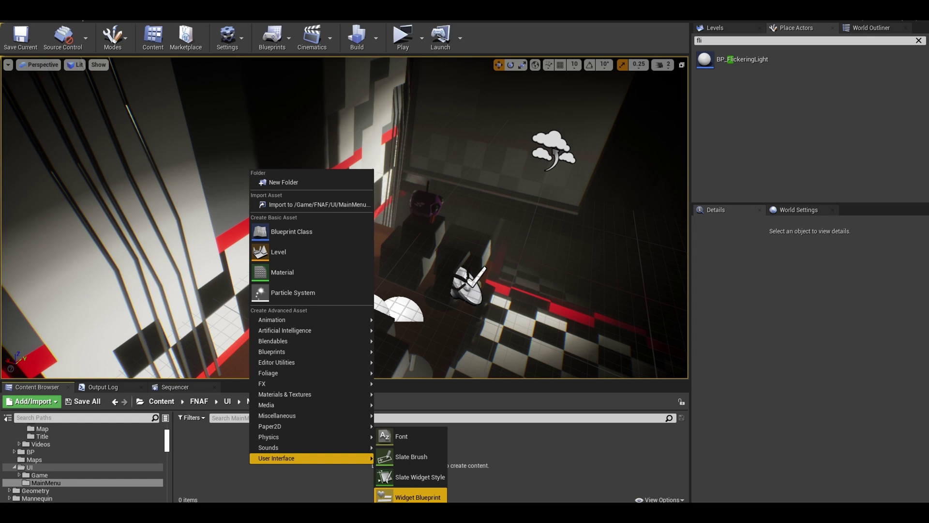
pyautogui.click(400, 494)
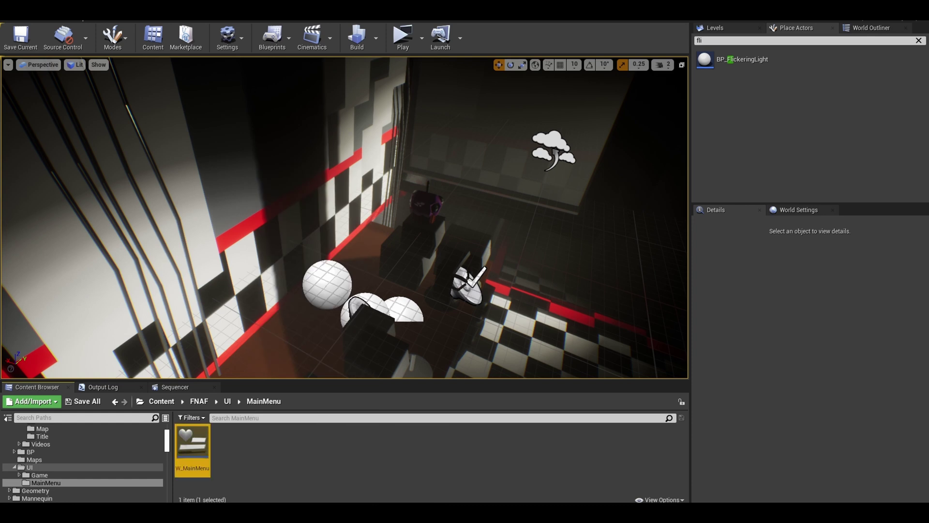
pyautogui.doubleClick(192, 447)
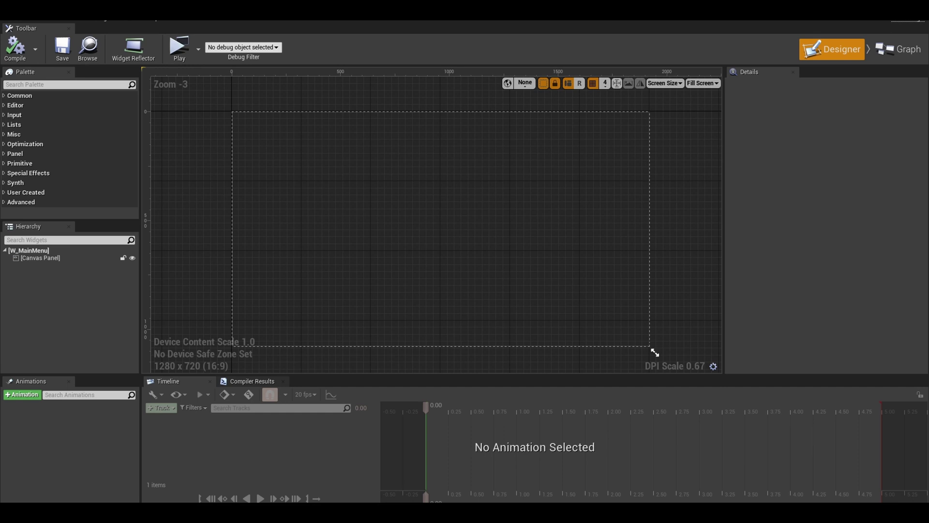
# - Place an Image widget at the canvas panel's upper-left corner and assign the FNAFTitle texture to its brush
pyautogui.click(41, 257)
pyautogui.click(65, 84)
pyautogui.write('imag')
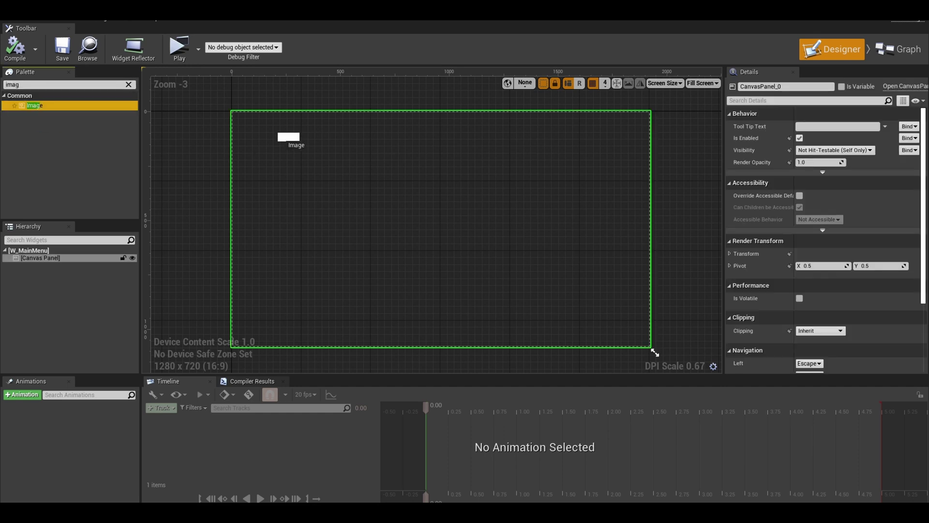
pyautogui.moveTo(278, 135); pyautogui.dragTo(232, 112)
pyautogui.scroll(5, 231, 112)
pyautogui.click(868, 255)
pyautogui.write('fnaf')
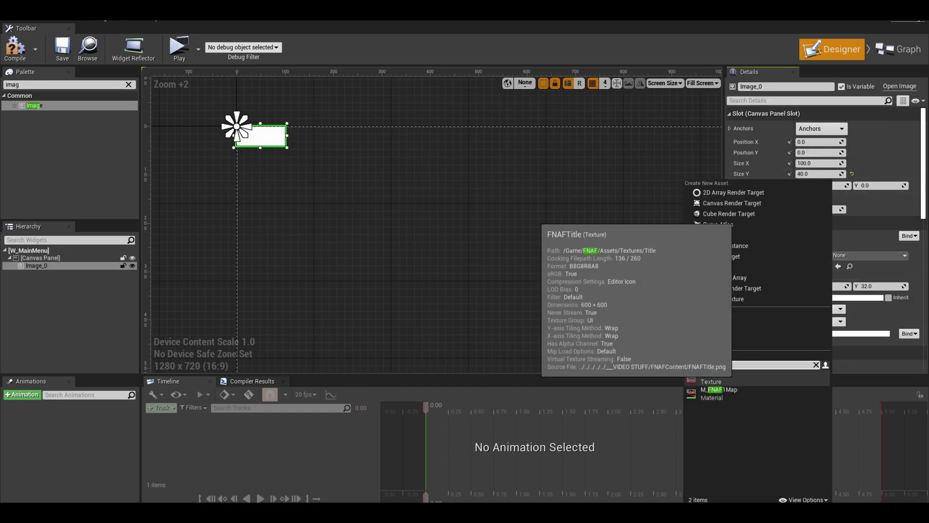
pyautogui.click(706, 380)
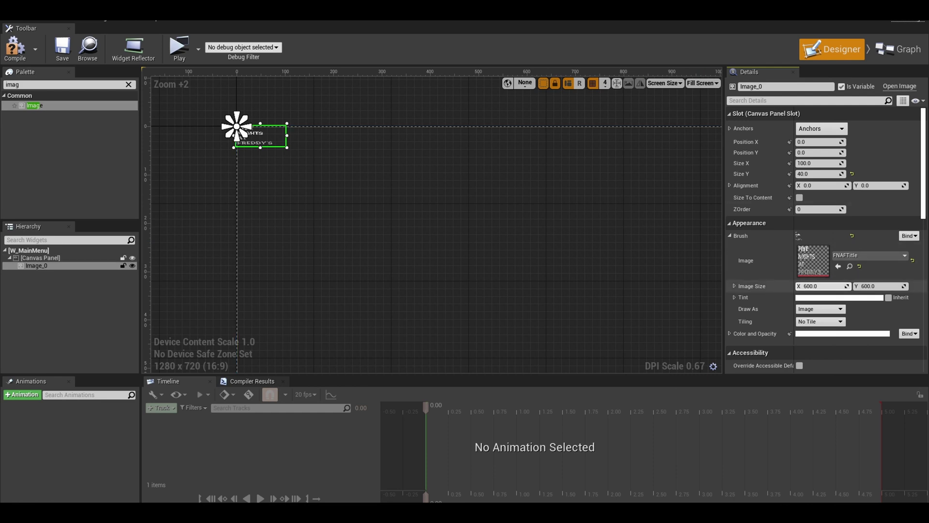
# - Set the title image's size to 375 by 375
pyautogui.click(818, 163)
pyautogui.write('375')
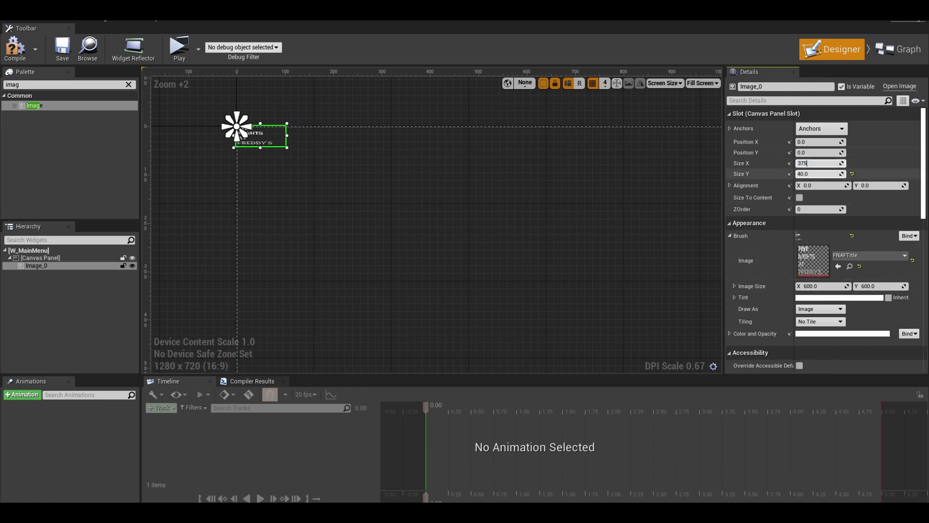
pyautogui.press('Tab')
pyautogui.write('375')
pyautogui.press('Return')
# - Set the title image's alignment to -0.2 in X and -0.12 in Y
pyautogui.scroll(-4, 707, 306)
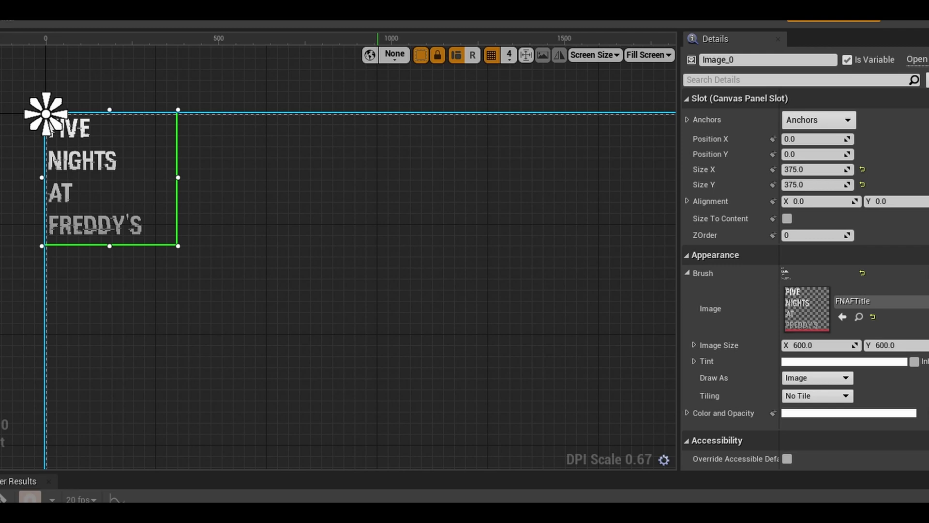
pyautogui.click(818, 201)
pyautogui.write('-0.')
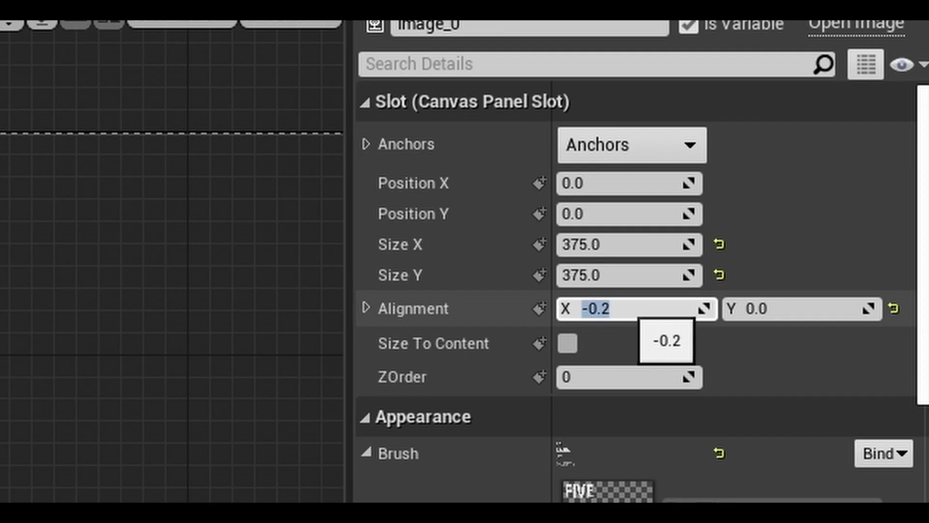
pyautogui.press('Tab')
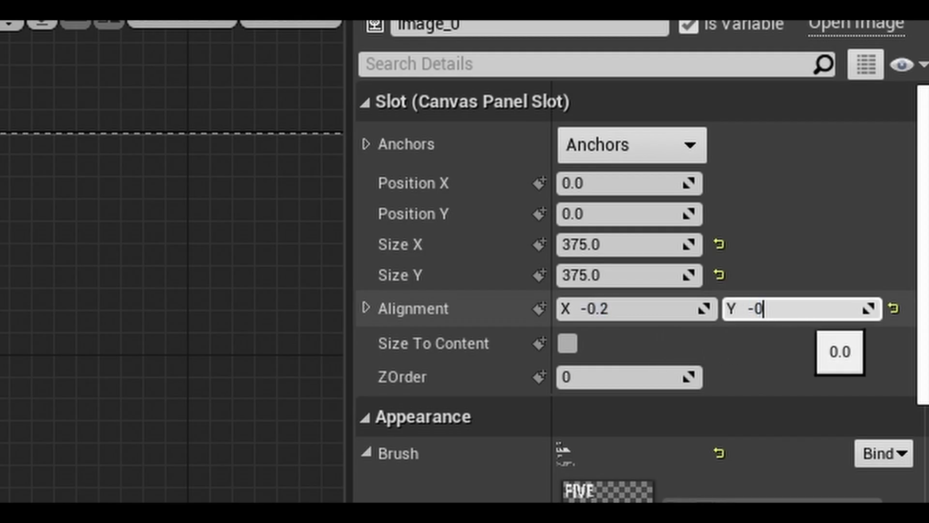
pyautogui.press('Return')
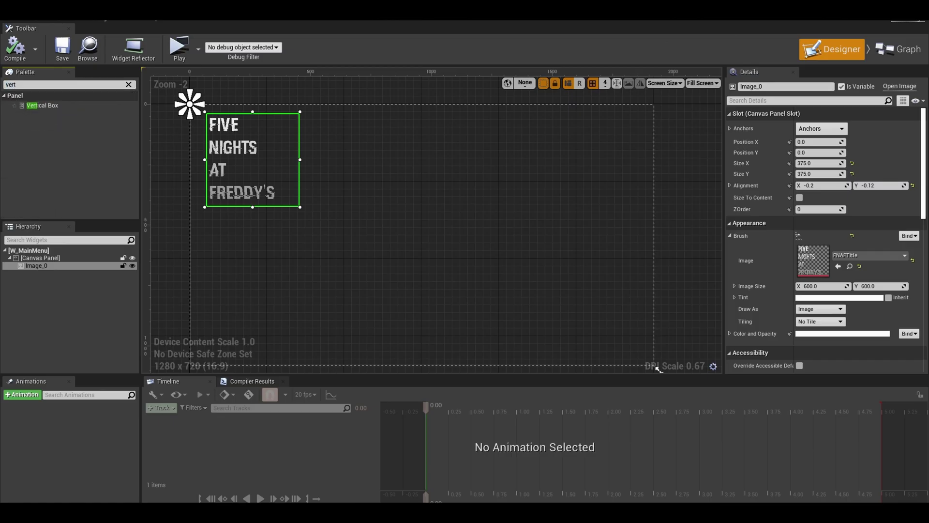
# - Add a Vertical Box anchored to the canvas's left centre, with position 0, 0, size 400 by 300 and alignment -0.1, 0.2
pyautogui.moveTo(43, 105); pyautogui.dragTo(249, 225)
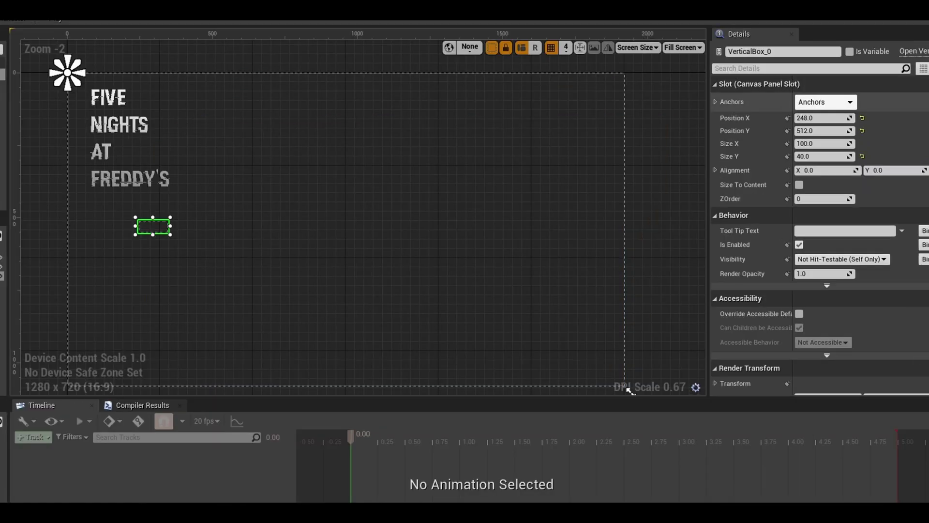
pyautogui.click(825, 102)
pyautogui.click(812, 173)
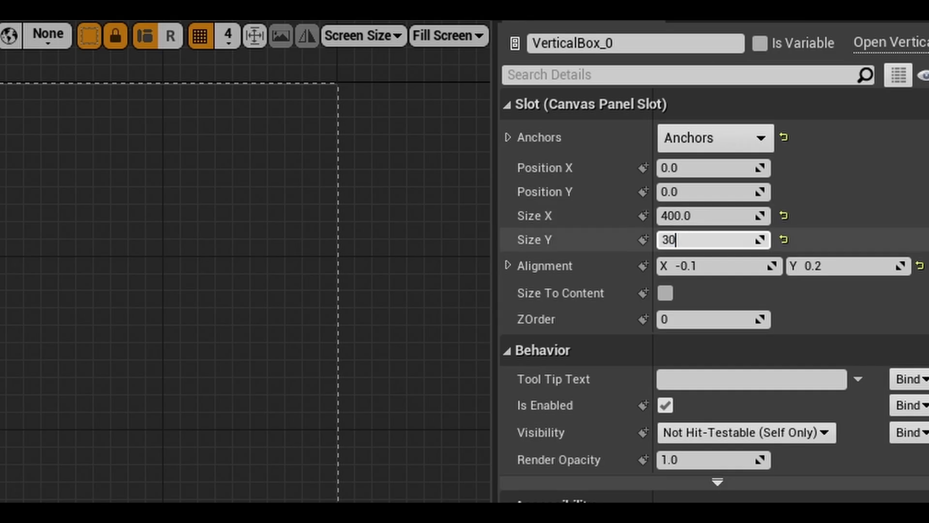
pyautogui.write('0')
pyautogui.press('Return')
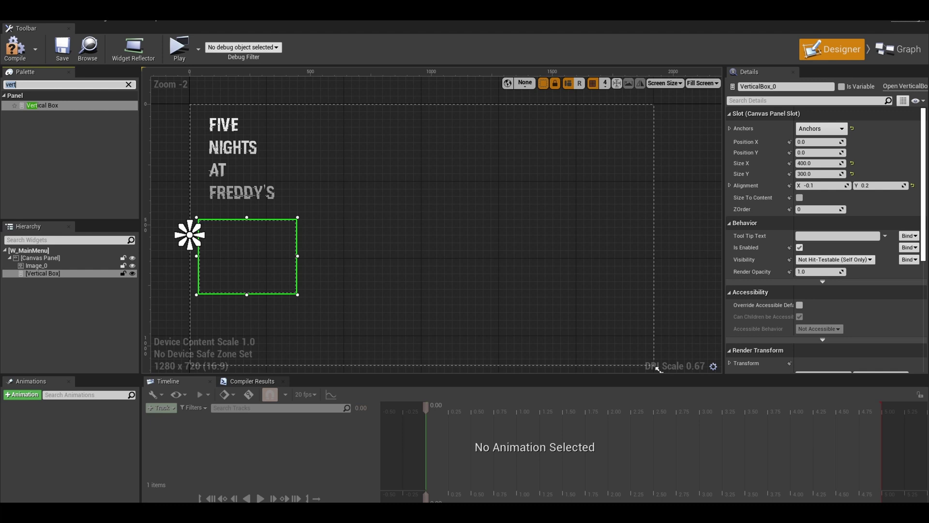
# - Add a Horizontal Box named NewGameBox inside the vertical box, with its size set to Fill
pyautogui.write('hori')
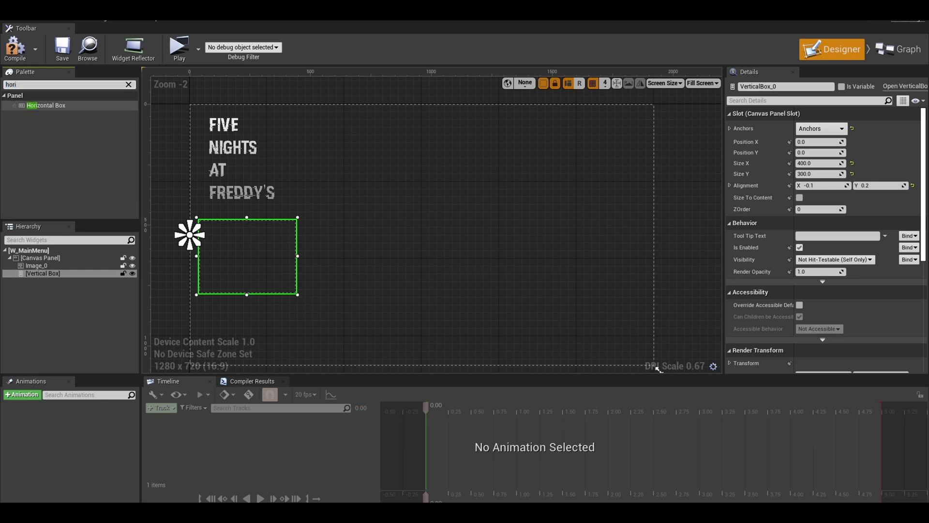
pyautogui.moveTo(46, 105); pyautogui.dragTo(249, 227)
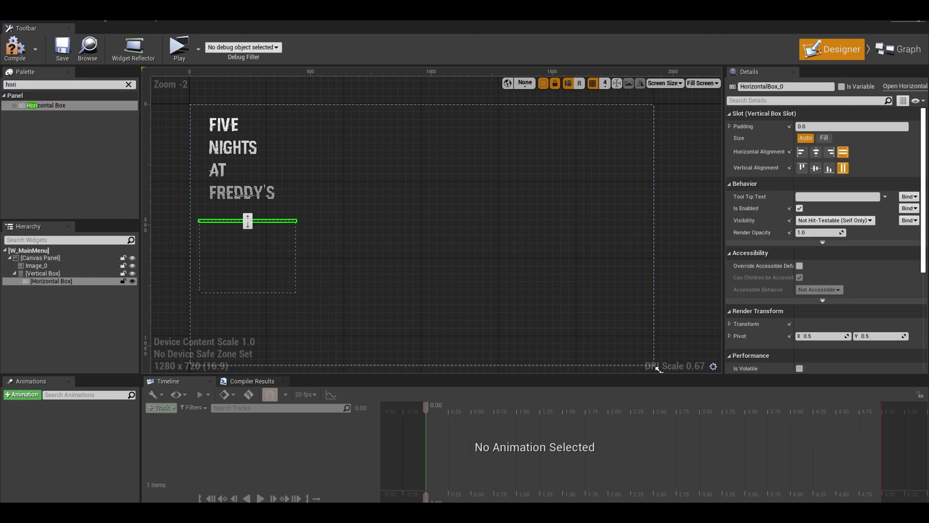
pyautogui.click(824, 137)
pyautogui.click(786, 86)
pyautogui.write('NewGameBox')
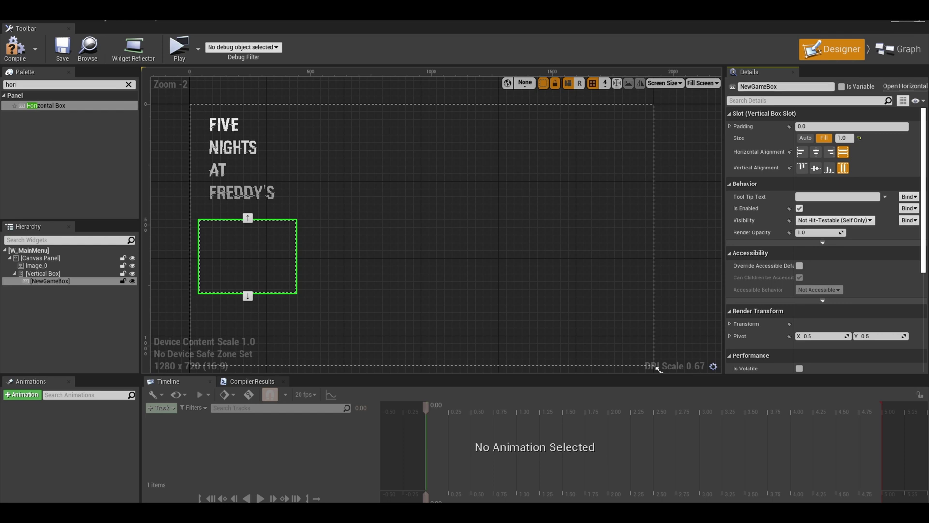
pyautogui.write('butt')
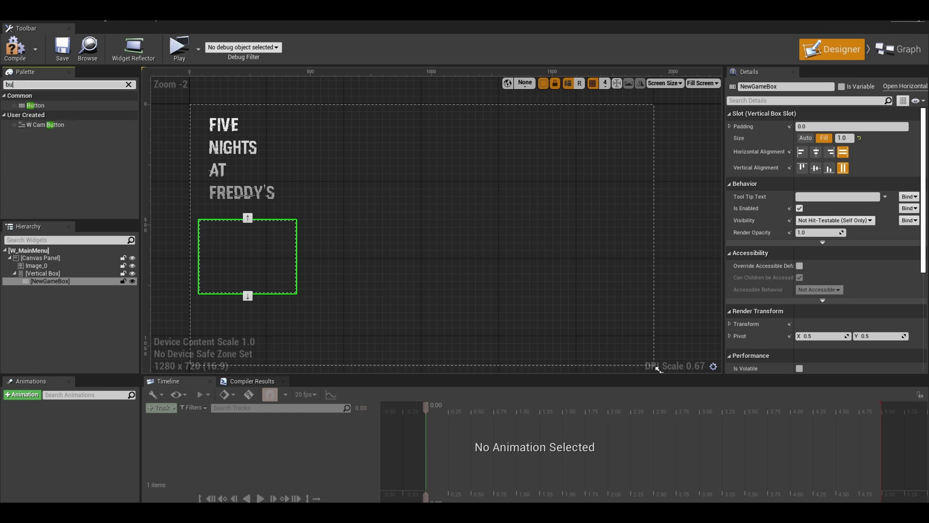
pyautogui.moveTo(35, 104); pyautogui.dragTo(383, 180)
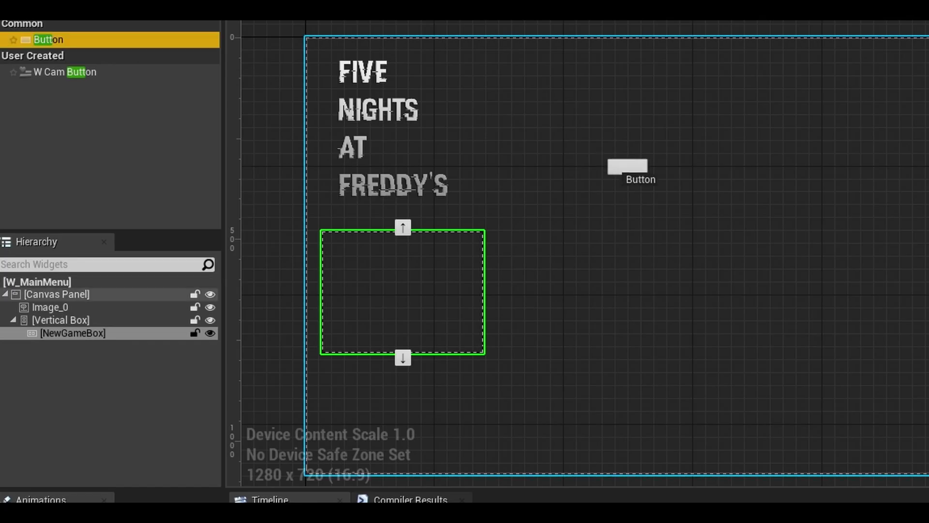
pyautogui.moveTo(628, 166); pyautogui.dragTo(654, 207)
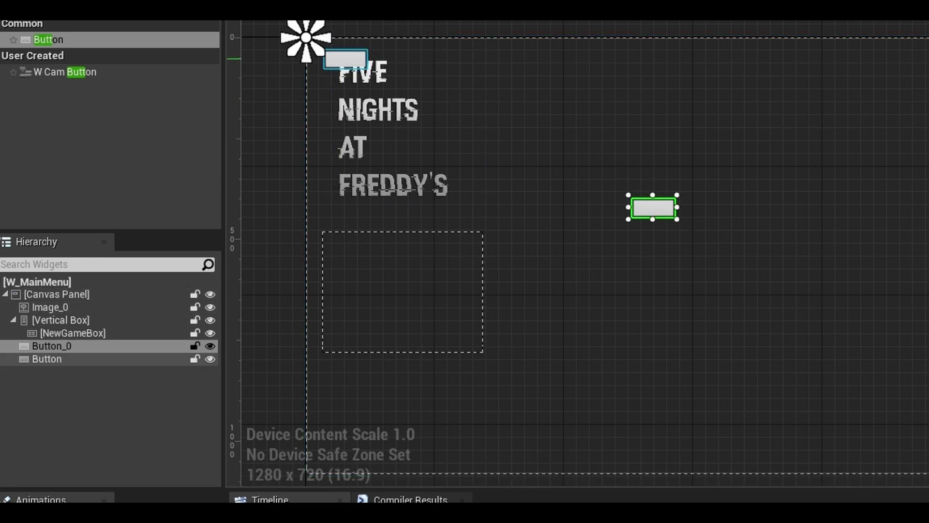
pyautogui.moveTo(345, 58); pyautogui.dragTo(625, 252)
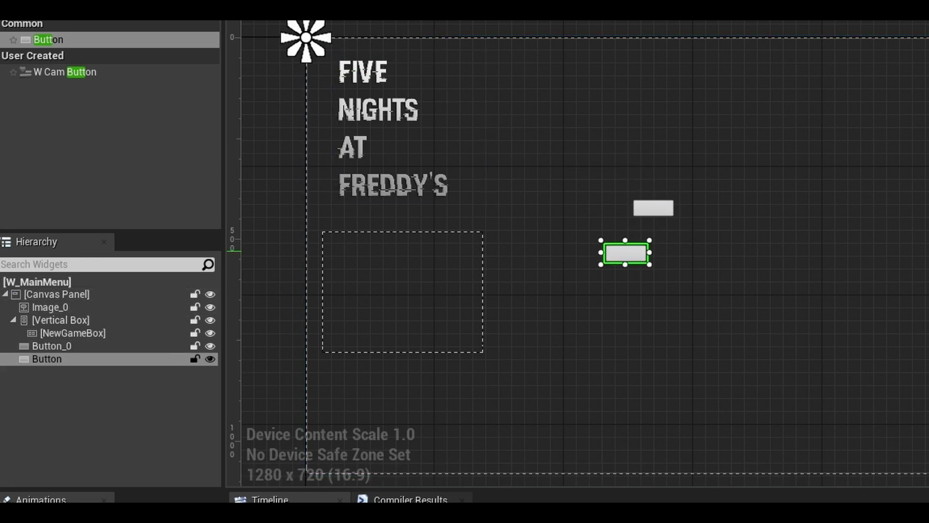
pyautogui.press('Delete')
pyautogui.press('Delete')
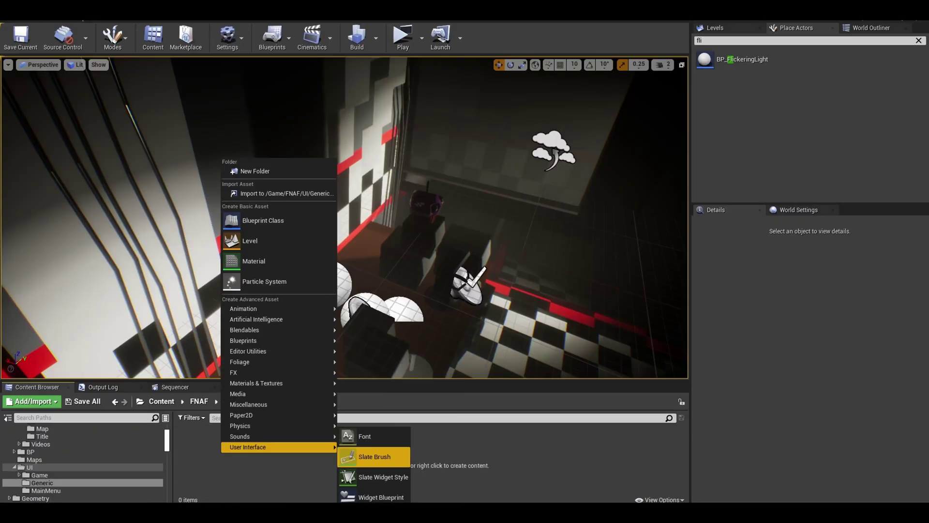
# - Create a Widget Blueprint named W_ButtonBase in the FNAF/UI/Generic folder and open it for editing
pyautogui.click(381, 497)
pyautogui.write('W_But')
pyautogui.write('tonBas')
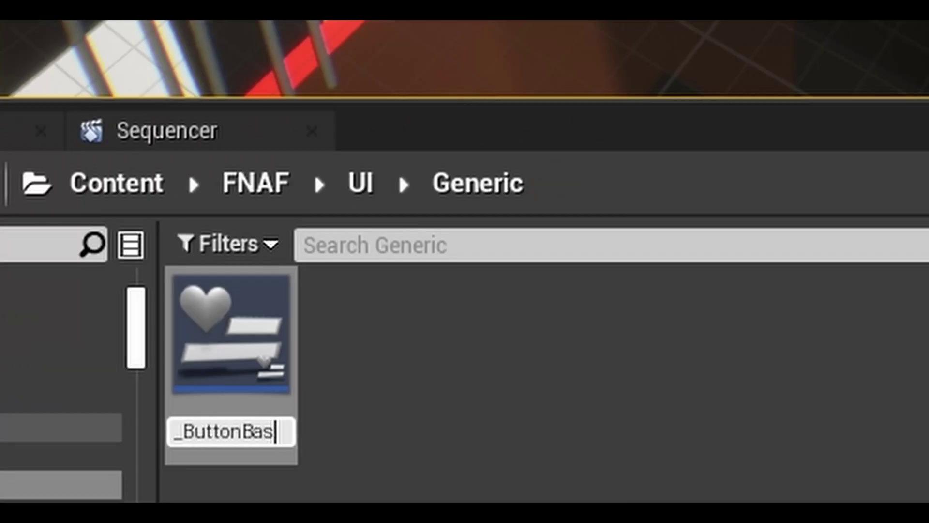
pyautogui.write('e')
pyautogui.press('Return')
pyautogui.press('Return')
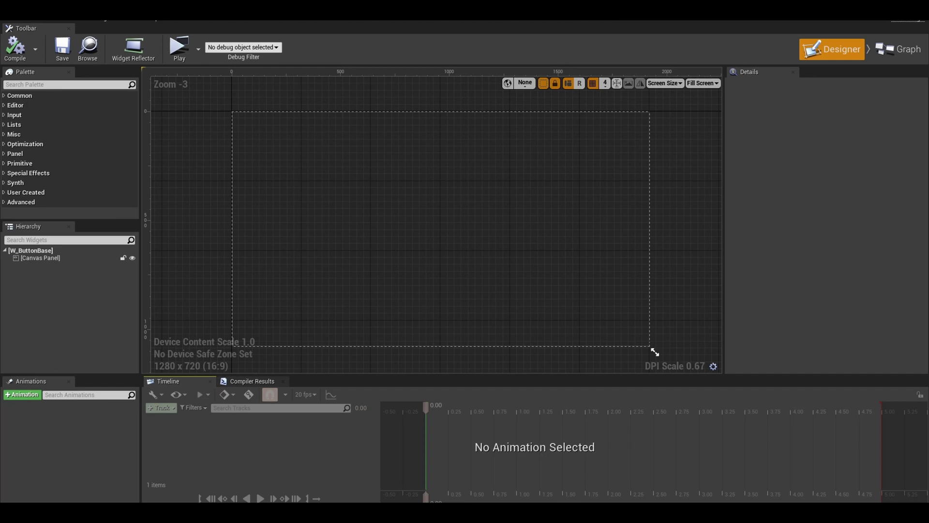
# - Set W_ButtonBase's designer preview size to Desired and replace the root canvas panel with a Button
pyautogui.click(703, 83)
pyautogui.click(704, 125)
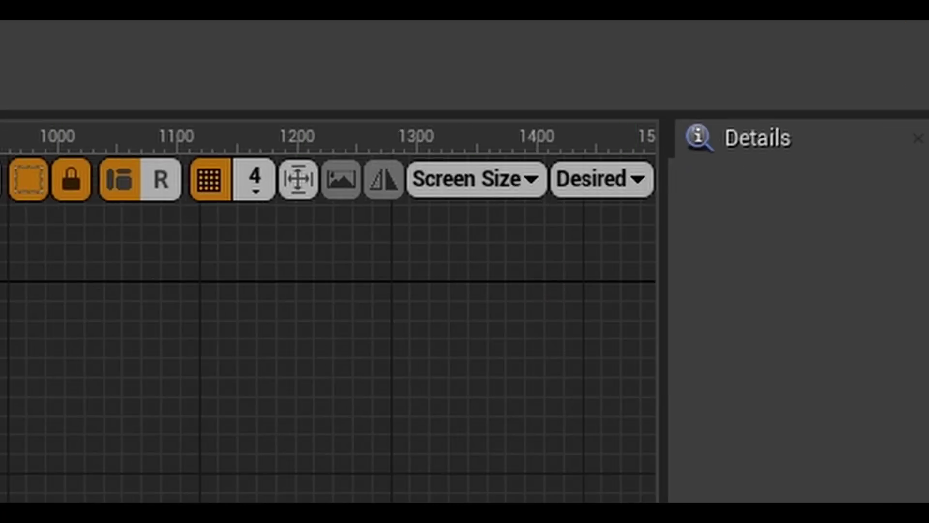
pyautogui.press('Delete')
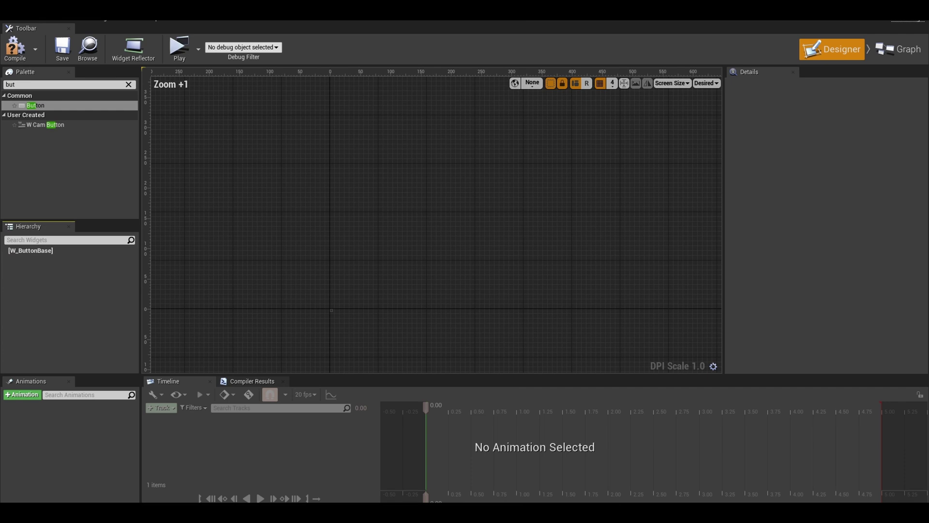
pyautogui.moveTo(36, 105); pyautogui.dragTo(31, 250)
pyautogui.scroll(4, 270, 353)
# - Set the button's background colour to black with an alpha of 0.45
pyautogui.click(852, 149)
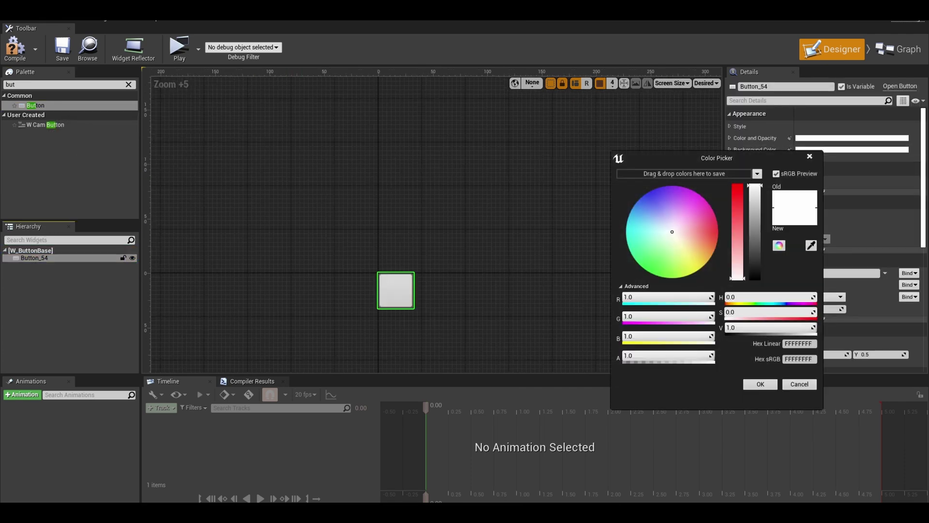
pyautogui.moveTo(754, 193); pyautogui.dragTo(754, 279)
pyautogui.doubleClick(668, 356)
pyautogui.write('0.45')
pyautogui.press('Return')
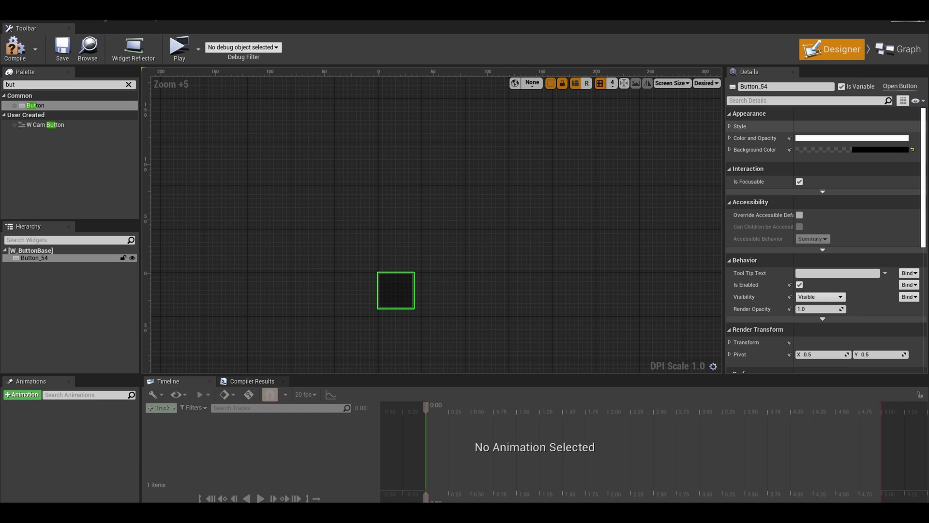
# - Set the button's pressed sound to Click_on_Button_Cue and rename the button as ButtonName
pyautogui.click(730, 126)
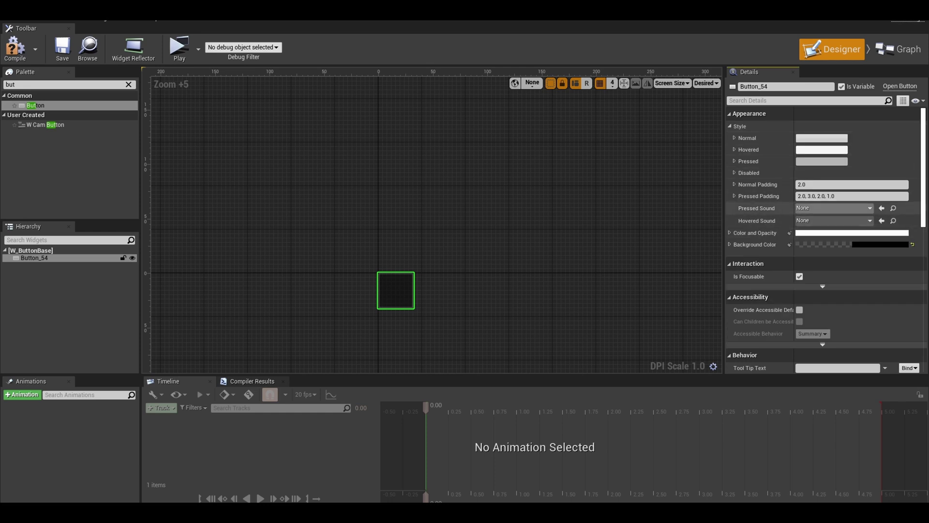
pyautogui.click(833, 208)
pyautogui.click(829, 348)
pyautogui.click(832, 208)
pyautogui.scroll(-5, 852, 382)
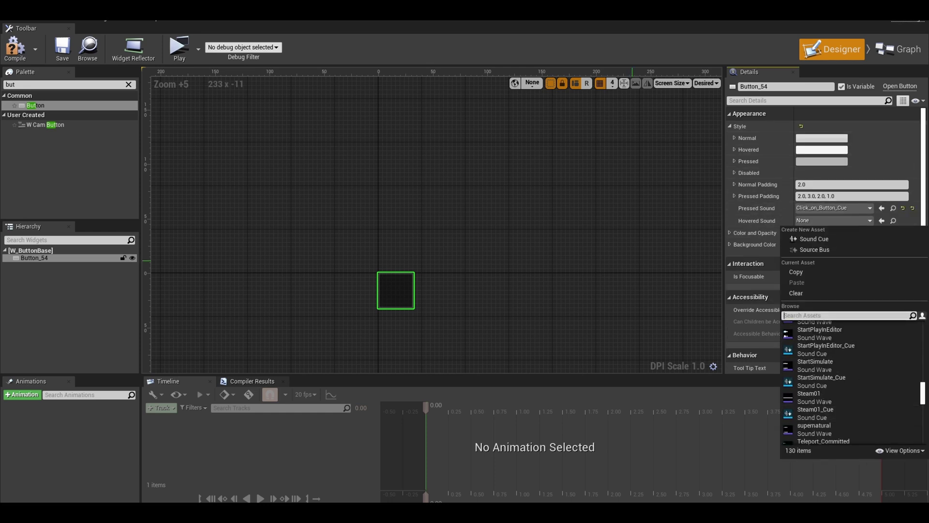
pyautogui.click(735, 173)
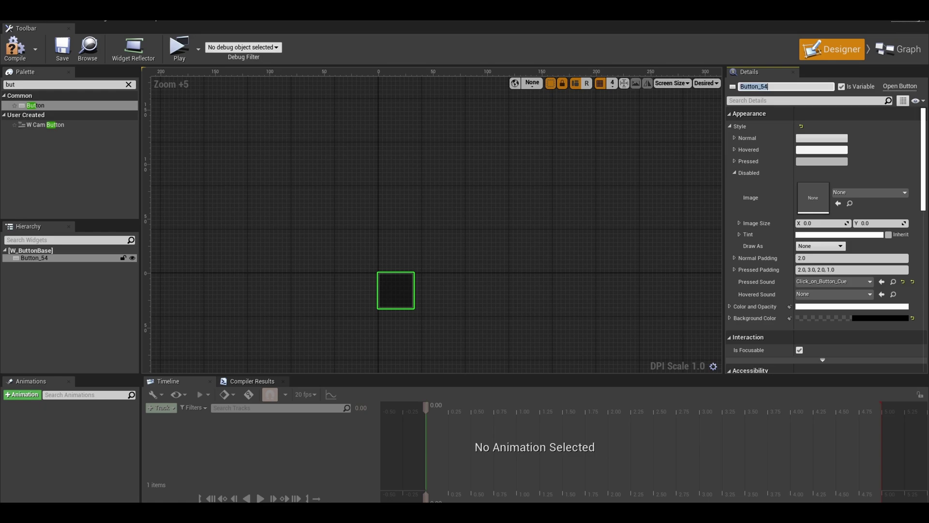
pyautogui.write('ButtonName')
pyautogui.press('Return')
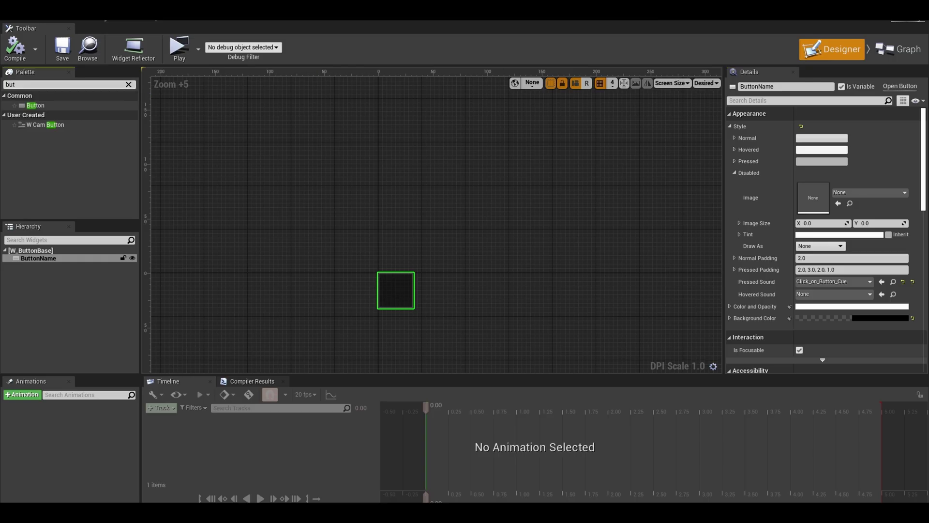
# - Add a Text widget inside the ButtonName button
pyautogui.click(63, 84)
pyautogui.write('tex')
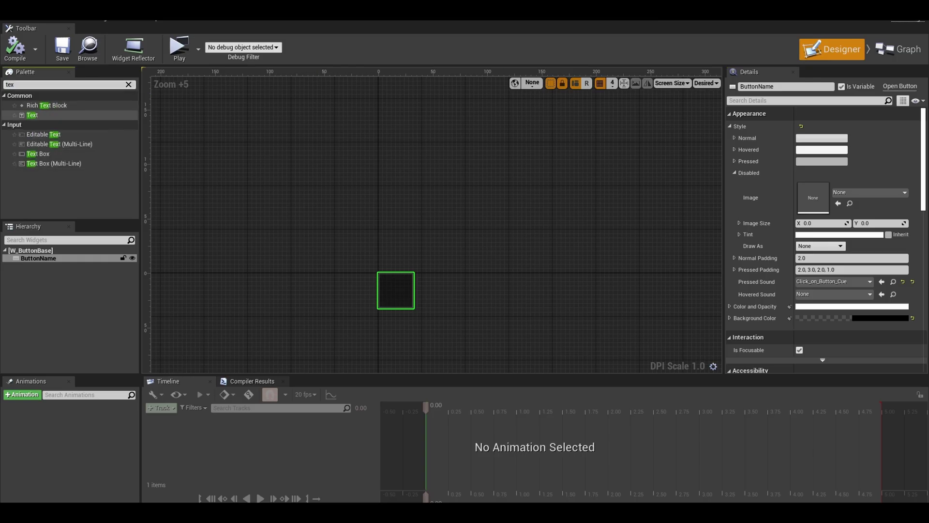
pyautogui.moveTo(32, 115); pyautogui.dragTo(424, 295)
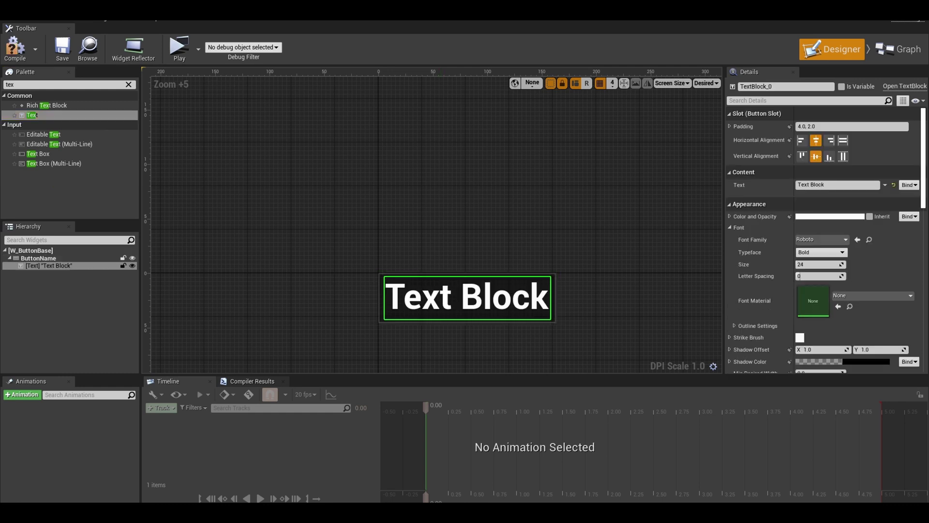
# - Format the text block with the DroidSansMono font, Default typeface, size 25 and centred justification
pyautogui.click(821, 239)
pyautogui.click(823, 350)
pyautogui.click(821, 252)
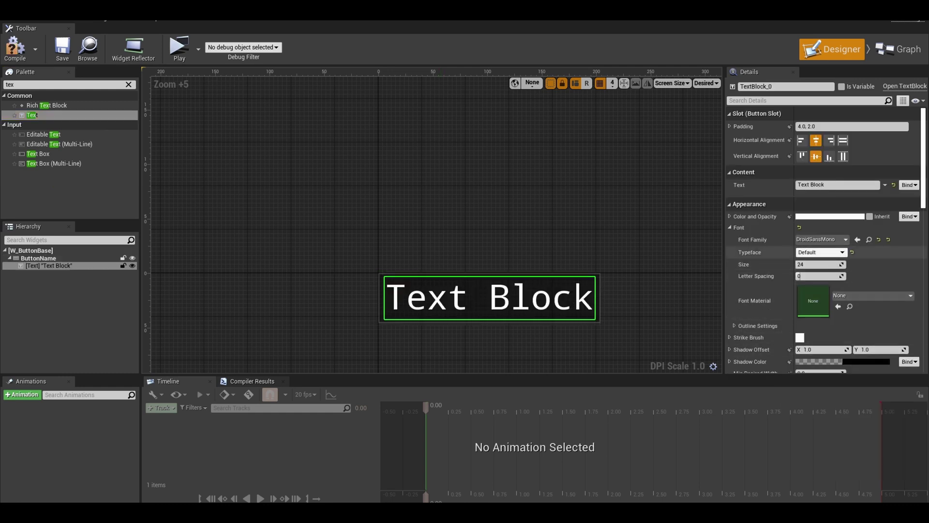
pyautogui.click(821, 261)
pyautogui.scroll(-2, 823, 217)
pyautogui.click(819, 202)
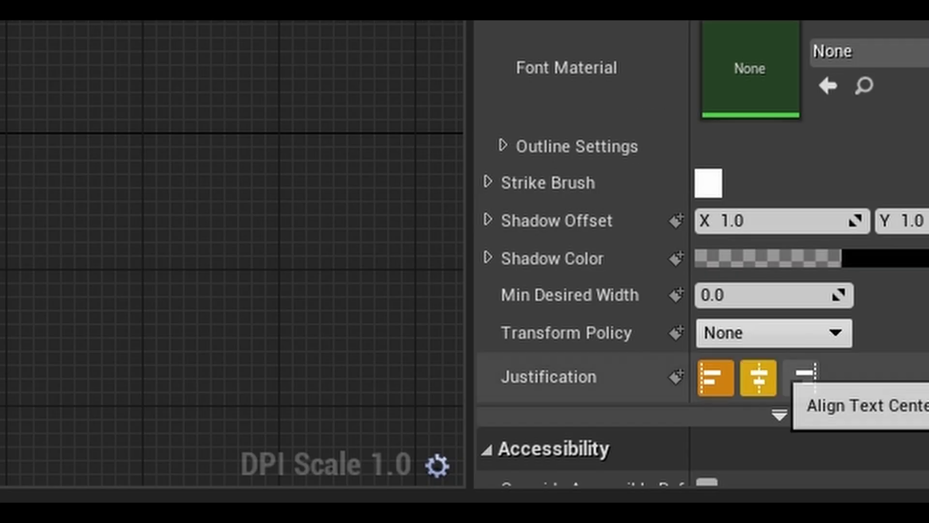
pyautogui.click(817, 338)
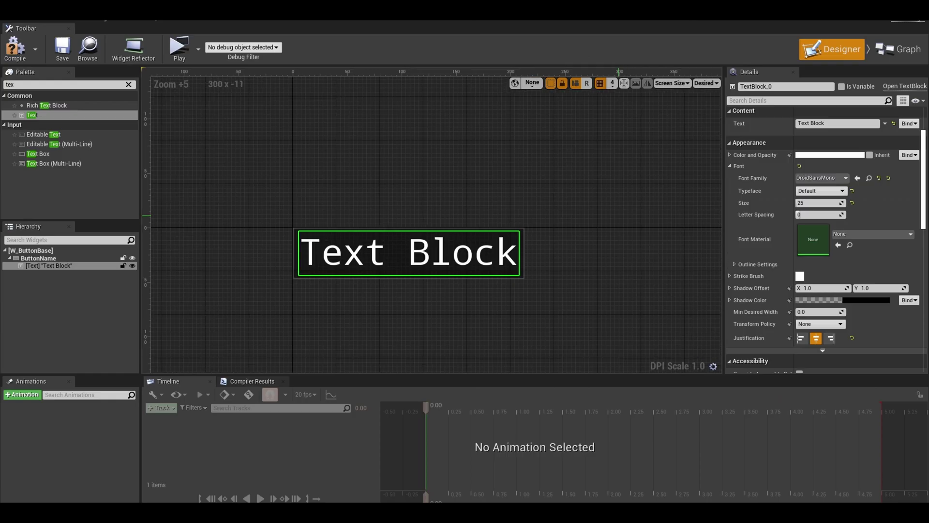
# - Rename the text block as Name and make it a variable
pyautogui.scroll(-3, 476, 178)
pyautogui.scroll(2, 822, 218)
pyautogui.click(764, 87)
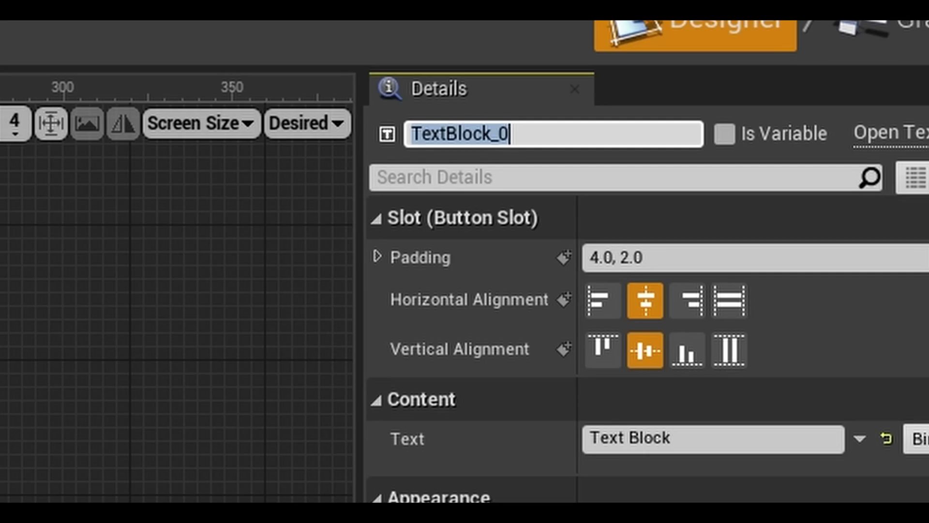
pyautogui.write('Name')
pyautogui.press('Return')
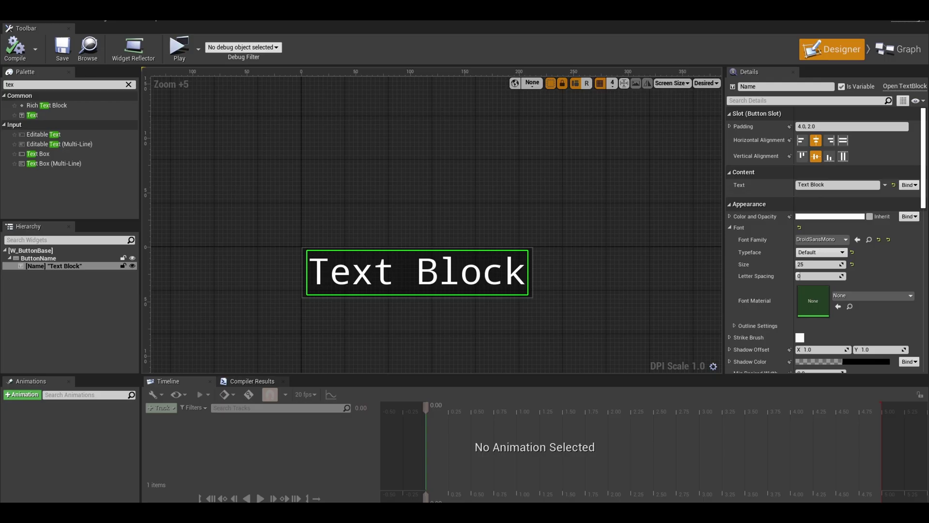
# - Delete all the default event nodes from W_ButtonBase's event graph
pyautogui.click(897, 49)
pyautogui.hotkey('ctrl', 'a')
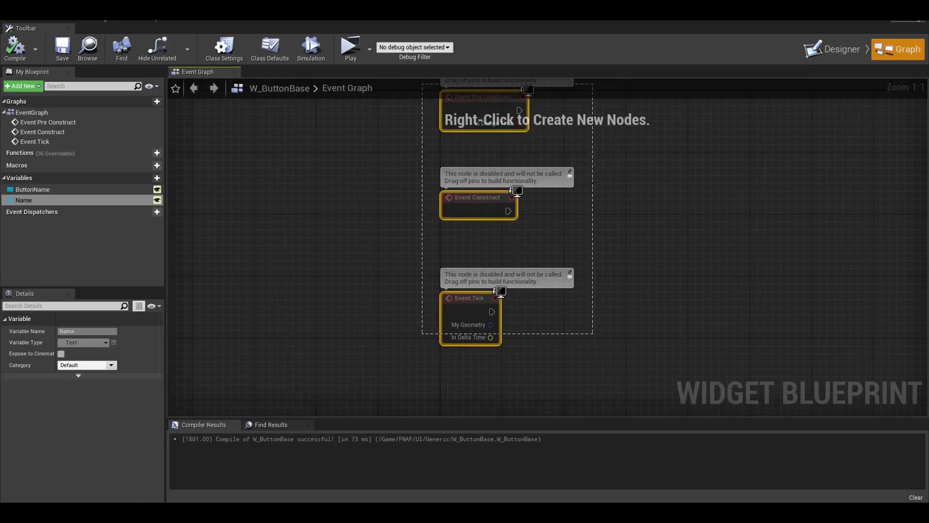
pyautogui.press('Delete')
# - Add a custom event named UpdateButtonDetail to W_ButtonBase's event graph
pyautogui.rightClick(408, 264)
pyautogui.write('custom')
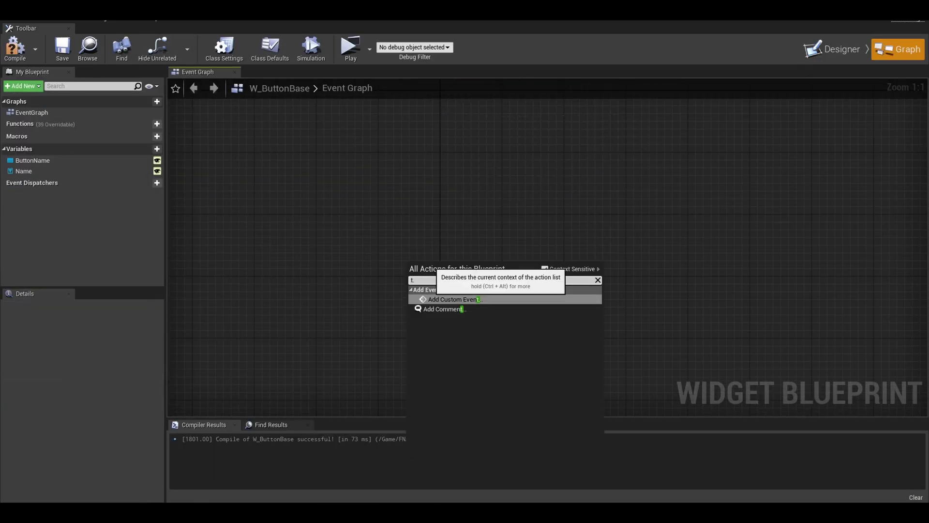
pyautogui.press('Return')
pyautogui.write('UpdateButtonDetail')
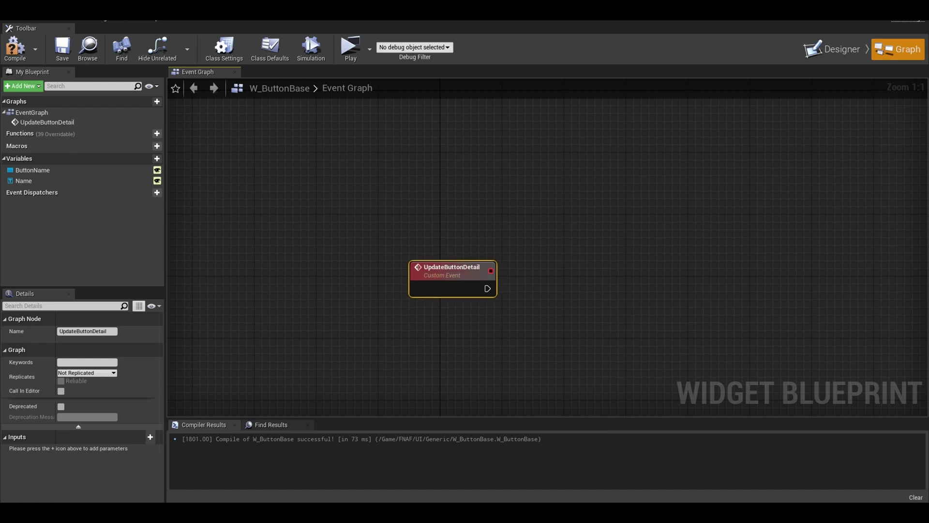
pyautogui.moveTo(472, 267); pyautogui.dragTo(503, 220)
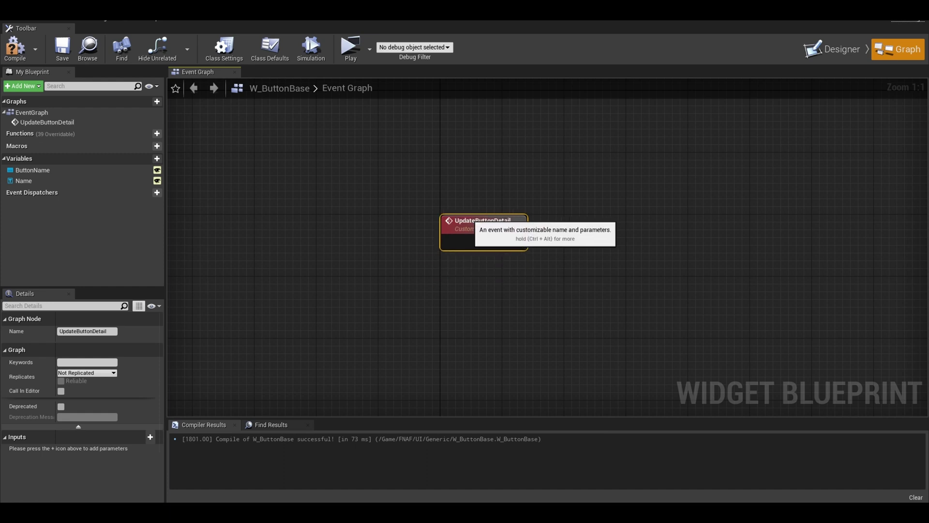
# - Call SetText on the Name text block from UpdateButtonDetail, exposing In Text as an input of the event
pyautogui.keyDown('ctrl'); pyautogui.moveTo(23, 181); pyautogui.dragTo(472, 277); pyautogui.keyUp('ctrl')
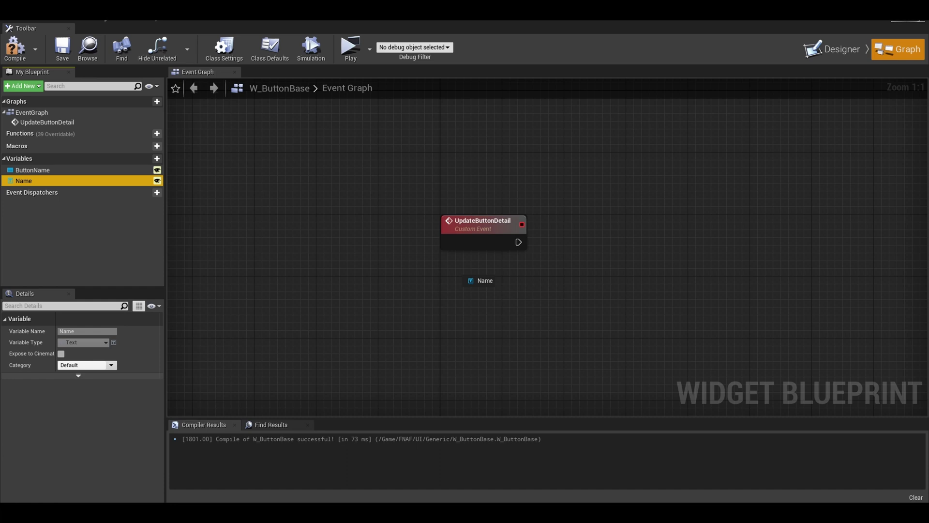
pyautogui.moveTo(583, 209); pyautogui.dragTo(585, 208)
pyautogui.write('settext')
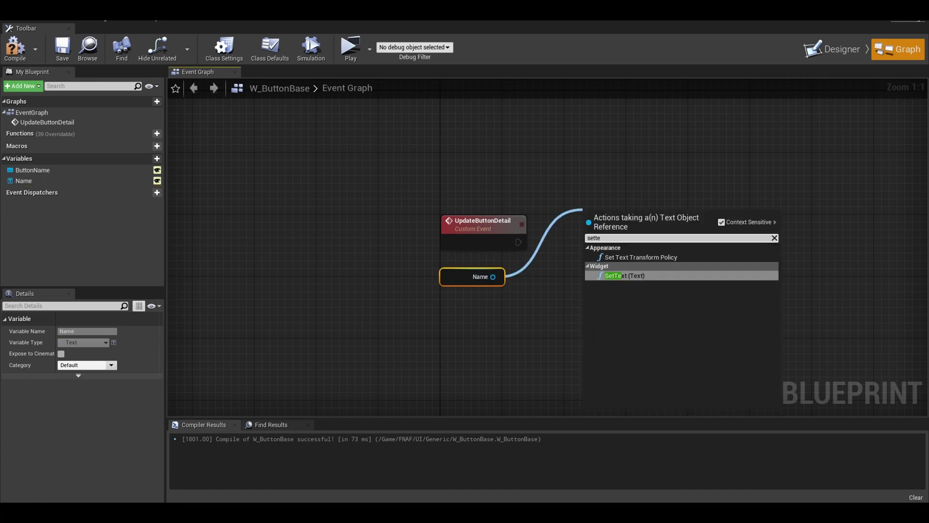
pyautogui.press('Return')
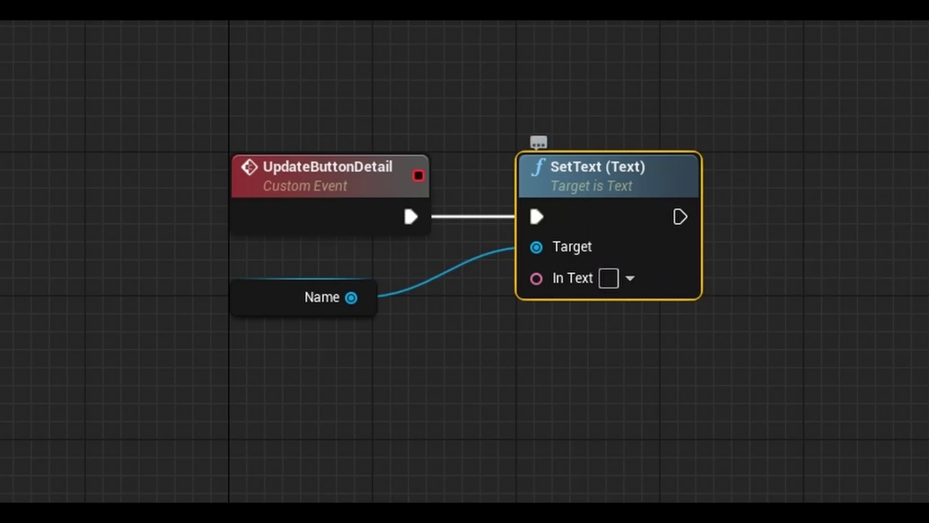
pyautogui.moveTo(536, 278); pyautogui.dragTo(343, 240)
pyautogui.click(344, 240)
pyautogui.click(300, 309)
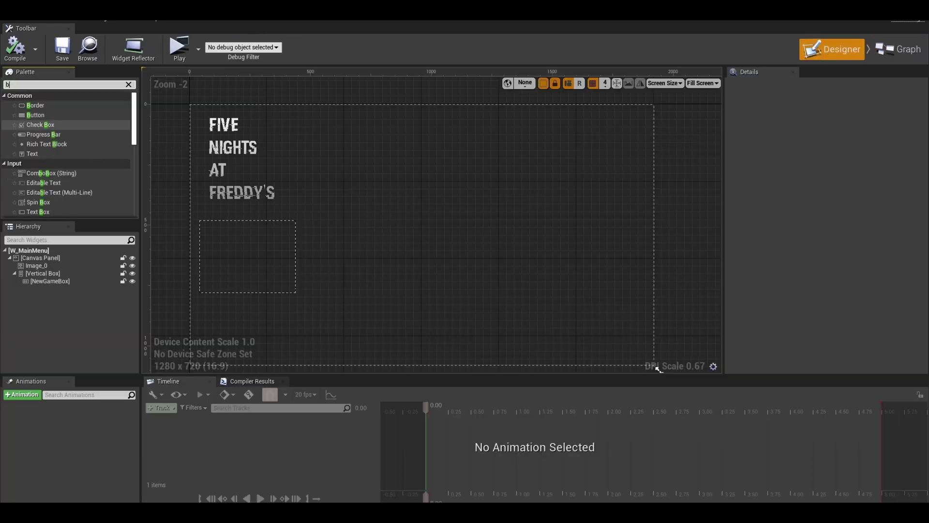
# - Add a W_ButtonBase widget inside NewGameBox in W_MainMenu, with slot padding 2 and size set to Fill
pyautogui.write('button')
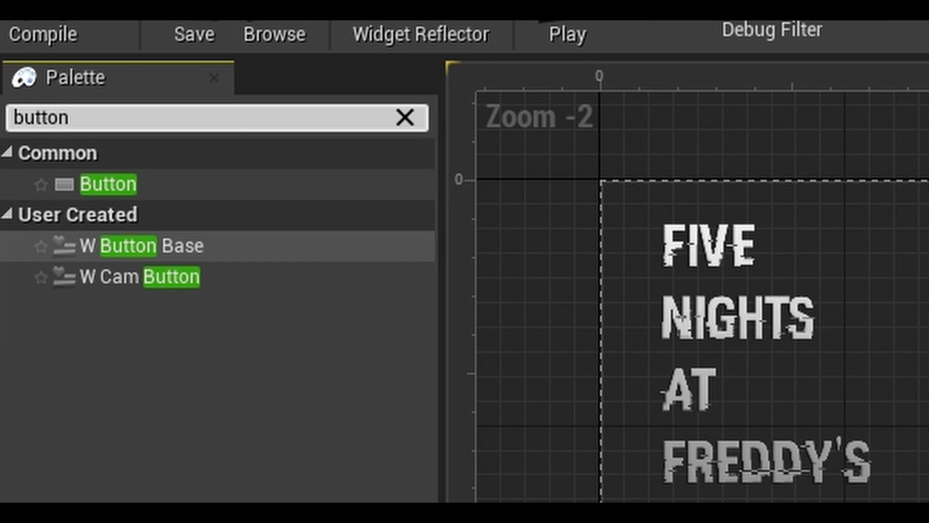
pyautogui.scroll(3, 436, 218)
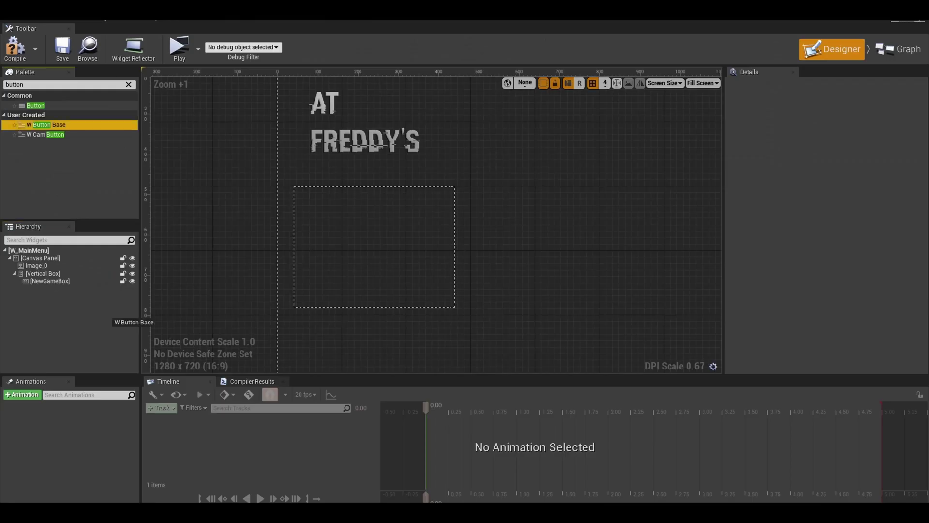
pyautogui.moveTo(58, 290); pyautogui.dragTo(57, 286)
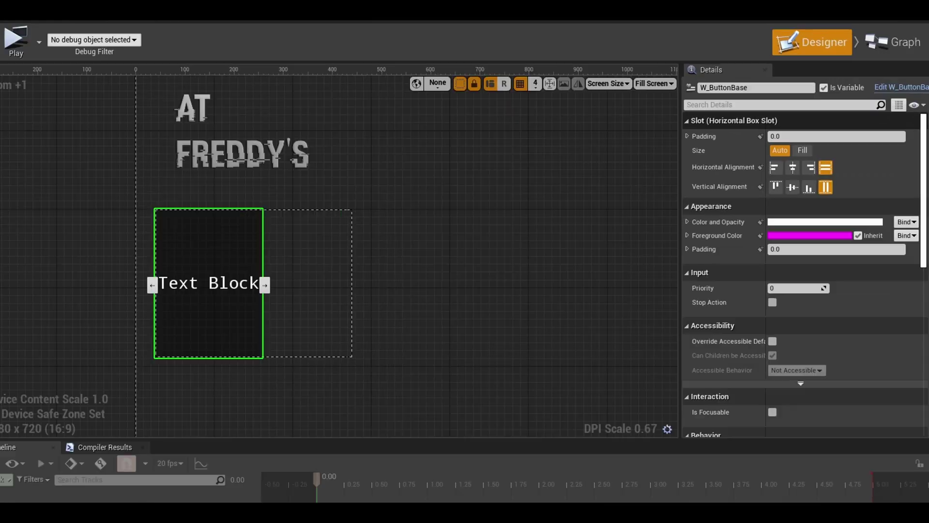
pyautogui.click(803, 126)
pyautogui.write('2')
pyautogui.press('Return')
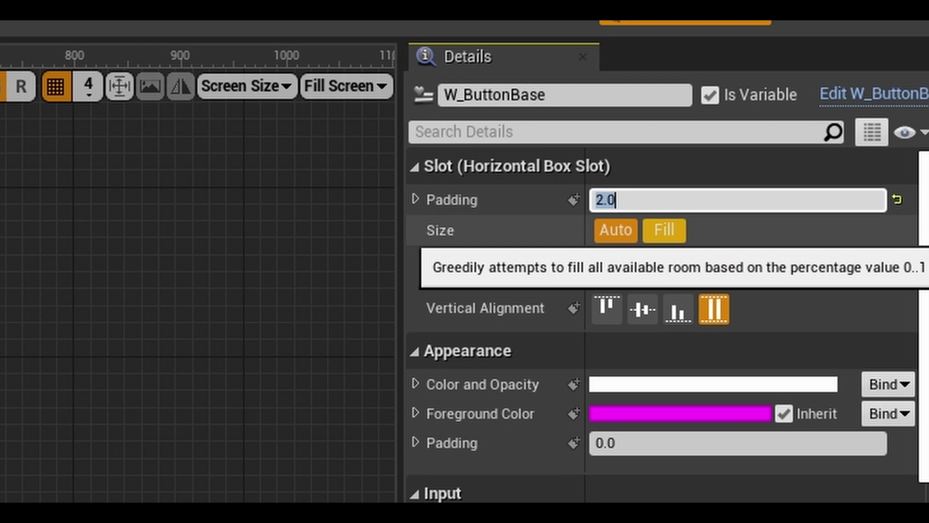
pyautogui.click(664, 230)
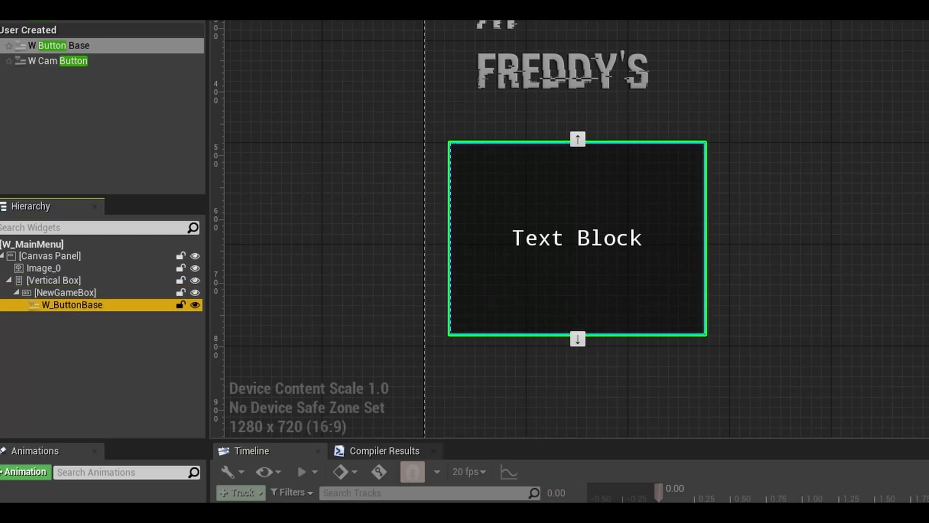
# - Rename the W_ButtonBase widget inside NewGameBox as NewGameButton
pyautogui.press('F2')
pyautogui.write('Newg')
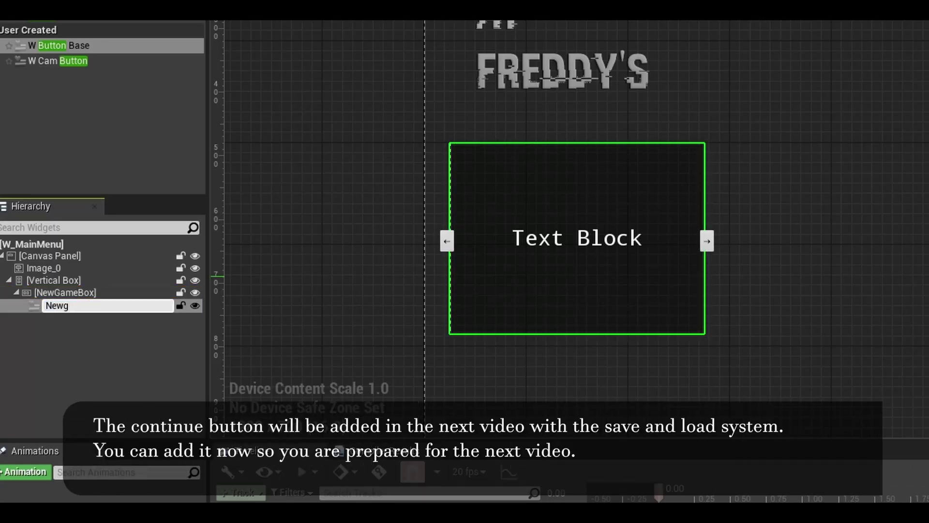
pyautogui.write('ame')
pyautogui.press('Return')
# - Duplicate NewGameBox with its button, naming the copied box QuitGame and its button QuitButton
pyautogui.click(65, 292)
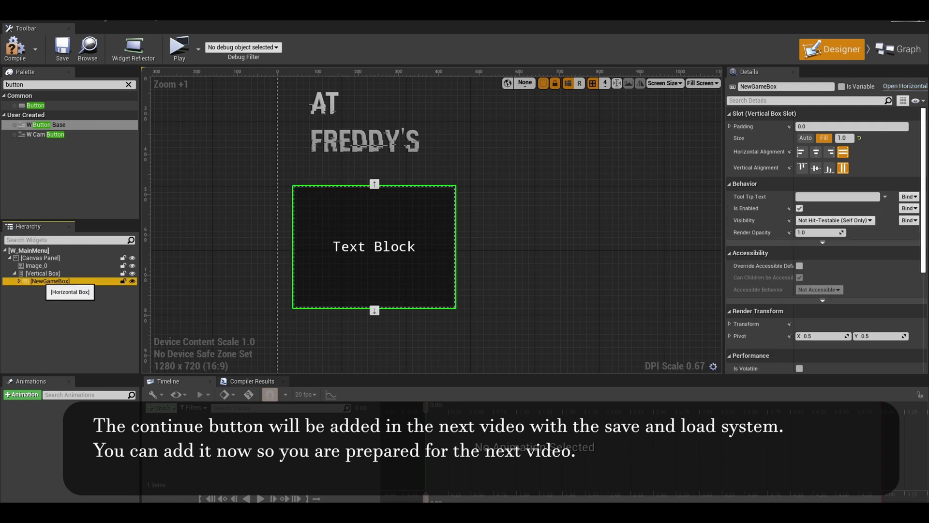
pyautogui.hotkey('ctrl', 'd')
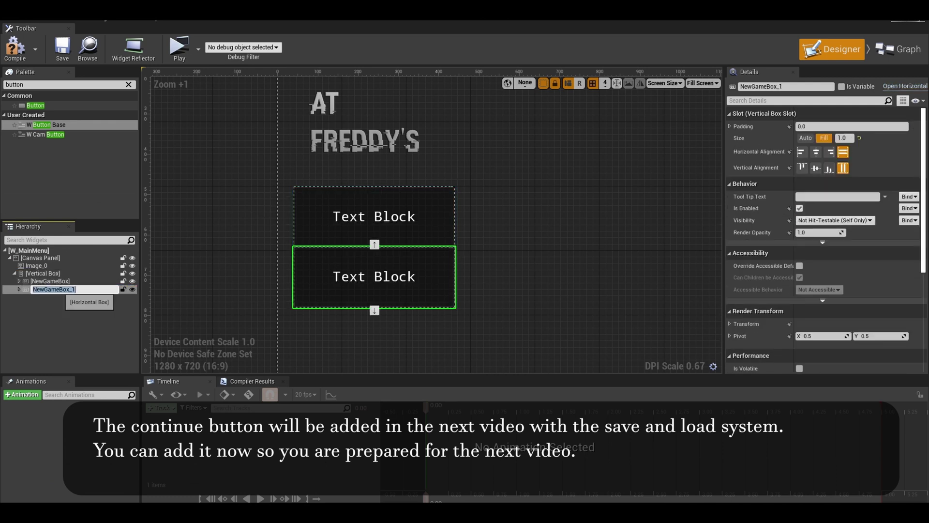
pyautogui.write('itButton')
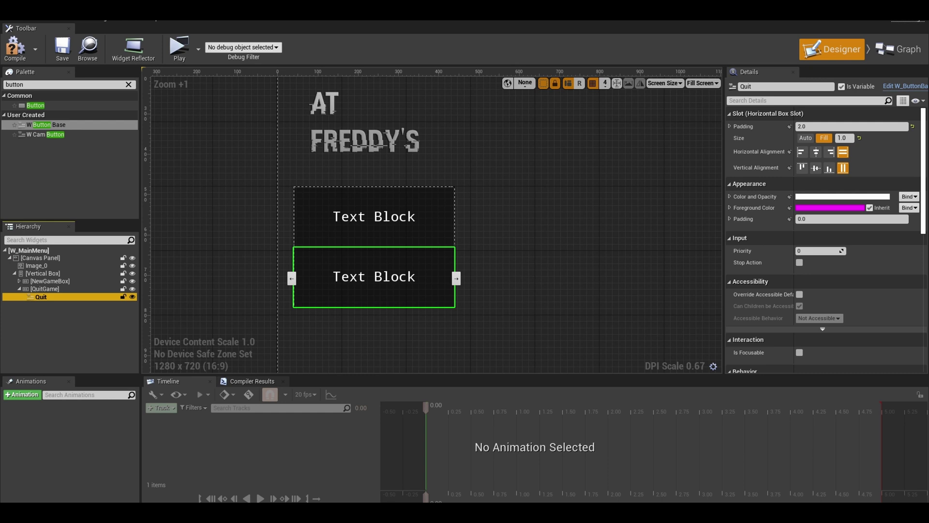
# - In W_MainMenu's event graph, delete Event Construct and Event Tick, and place references to QuitButton and NewGameButton
pyautogui.click(898, 49)
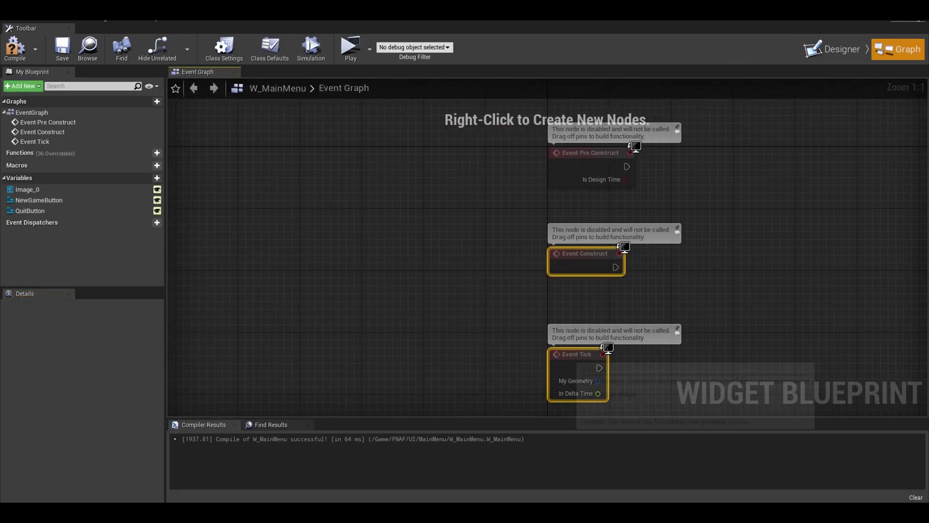
pyautogui.press('Delete')
pyautogui.moveTo(30, 191); pyautogui.dragTo(262, 221)
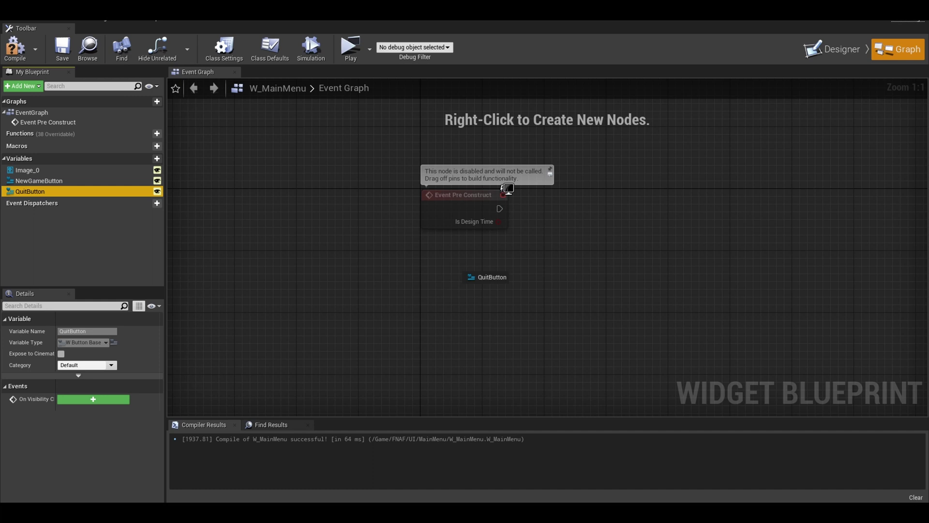
pyautogui.moveTo(466, 275); pyautogui.dragTo(476, 289)
pyautogui.moveTo(38, 181); pyautogui.dragTo(421, 259)
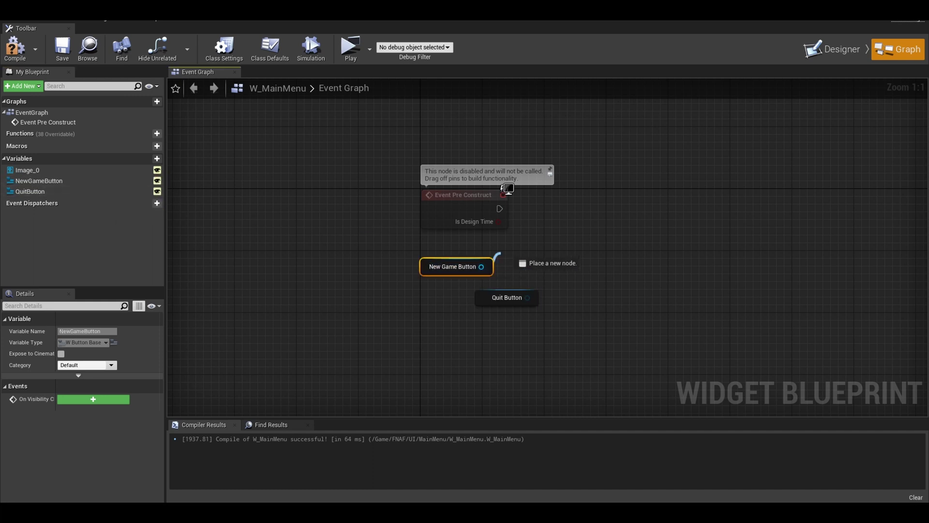
# - Call Update Button Detail on New Game Button from Event Pre Construct, with In Text set to New Game
pyautogui.moveTo(498, 253); pyautogui.dragTo(539, 209)
pyautogui.write('up')
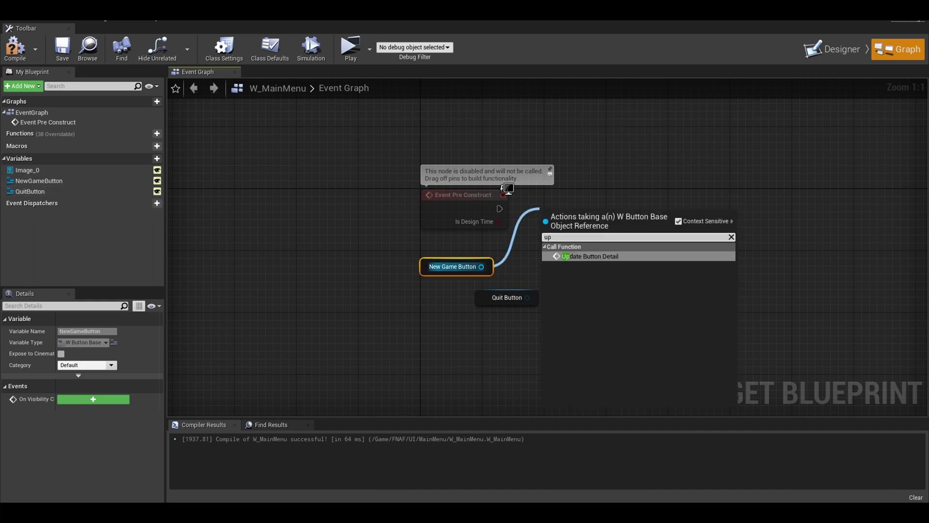
pyautogui.press('Return')
pyautogui.moveTo(500, 209); pyautogui.dragTo(537, 208)
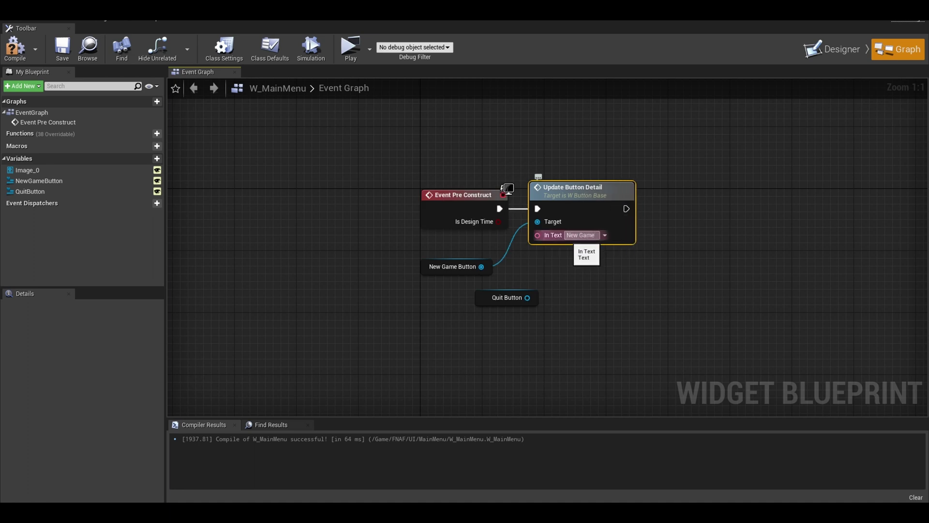
# - Duplicate the Update Button Detail call, chain it after the first one and connect Quit Button as its target
pyautogui.moveTo(503, 297); pyautogui.dragTo(697, 280)
pyautogui.moveTo(696, 280); pyautogui.dragTo(525, 297, button='right')
pyautogui.click(409, 205)
pyautogui.hotkey('ctrl', 'c')
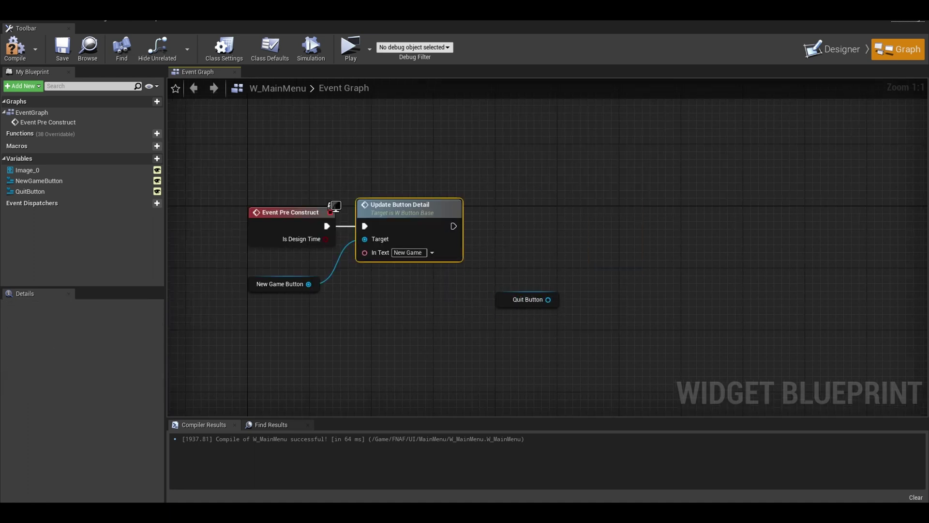
pyautogui.hotkey('ctrl', 'v')
pyautogui.moveTo(504, 226); pyautogui.dragTo(450, 226)
pyautogui.moveTo(503, 240); pyautogui.dragTo(548, 299)
pyautogui.moveTo(528, 300); pyautogui.dragTo(431, 290)
# - Set In Text to Quit on the Quit Button's Update Button Detail call
pyautogui.click(546, 254)
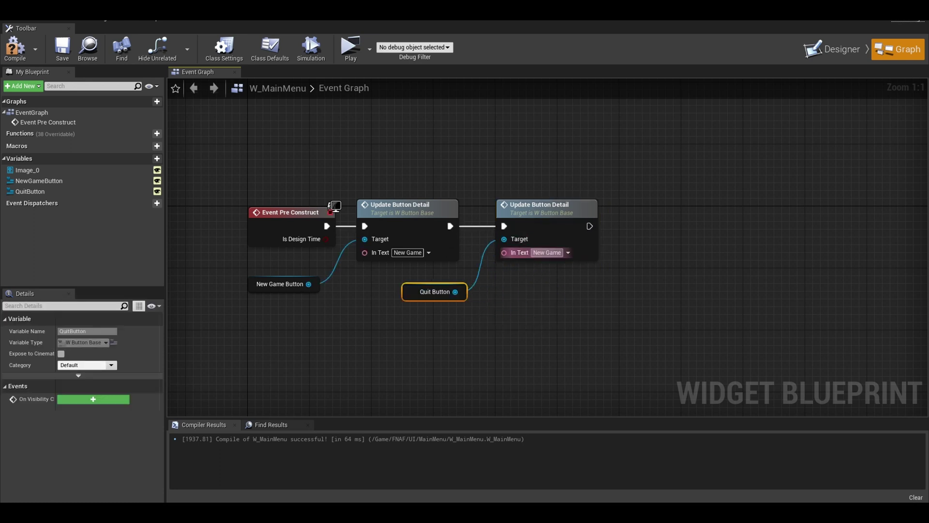
pyautogui.write('Quit')
pyautogui.press('Return')
# - Add an Event Construct node below the Event Pre Construct chain
pyautogui.moveTo(547, 255); pyautogui.dragTo(583, 174, button='right')
pyautogui.rightClick(313, 267)
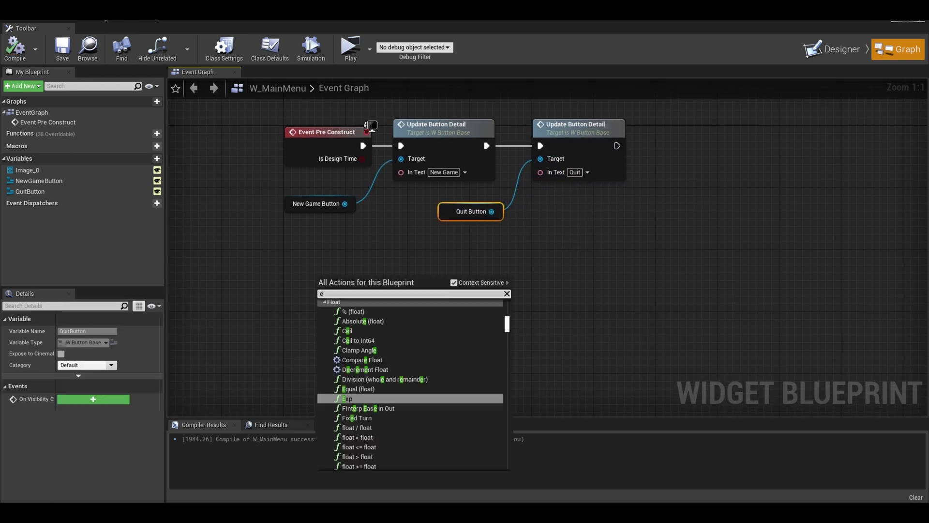
pyautogui.write('construct')
pyautogui.press('Return')
# - Place a New Game Button reference beneath Event Construct and get its Button Name variable
pyautogui.moveTo(339, 290); pyautogui.dragTo(327, 201, button='right')
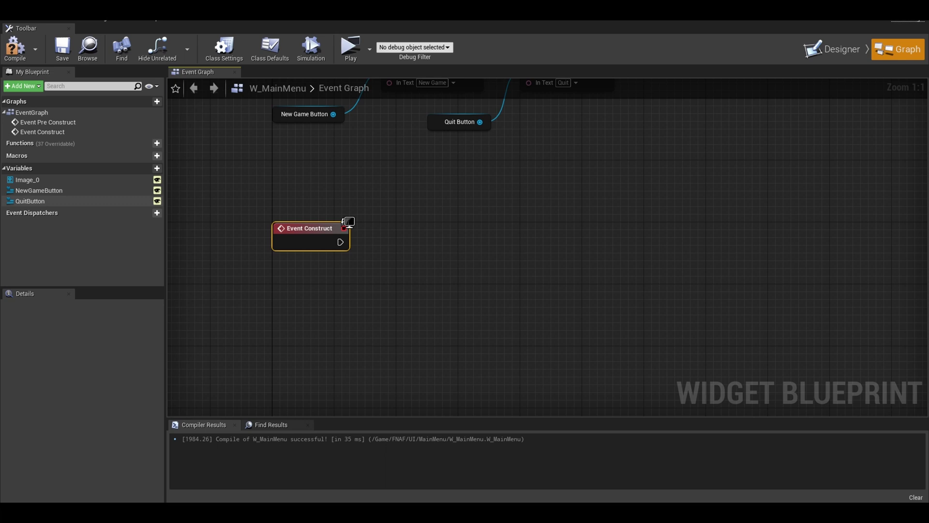
pyautogui.keyDown('ctrl'); pyautogui.moveTo(38, 190); pyautogui.dragTo(374, 286); pyautogui.keyUp('ctrl')
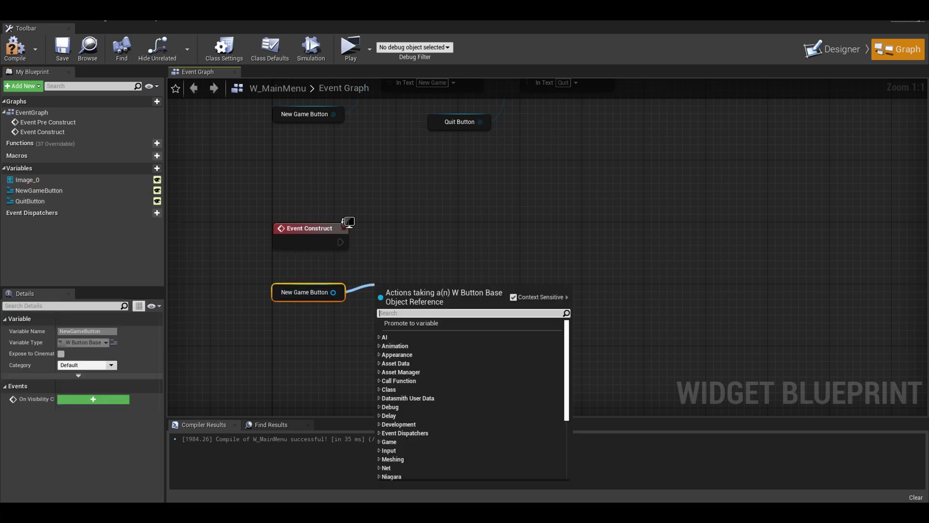
pyautogui.write('button name')
pyautogui.press('Return')
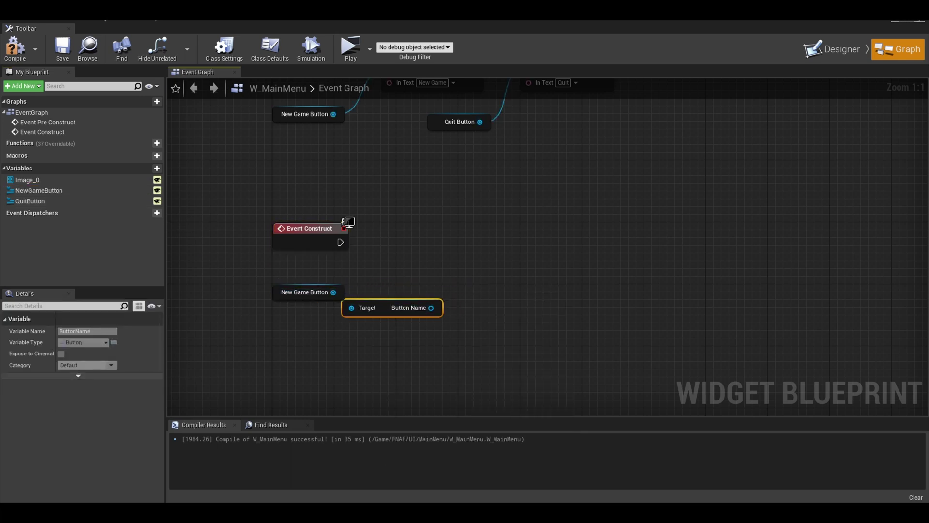
pyautogui.hotkey('ctrl', 'z')
# - Add a Bind Event to On Clicked node targeting New Game Button's Button Name and run it from Event Construct
pyautogui.moveTo(407, 323); pyautogui.dragTo(426, 228)
pyautogui.write('fi')
pyautogui.press('BackSpace')
pyautogui.press('BackSpace')
pyautogui.write('bindevent')
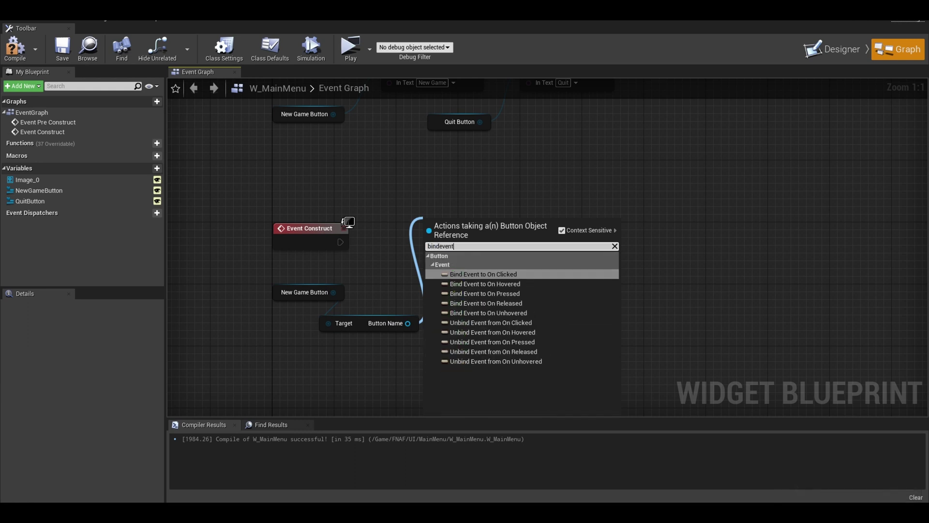
pyautogui.press('Return')
pyautogui.moveTo(341, 242); pyautogui.dragTo(435, 239)
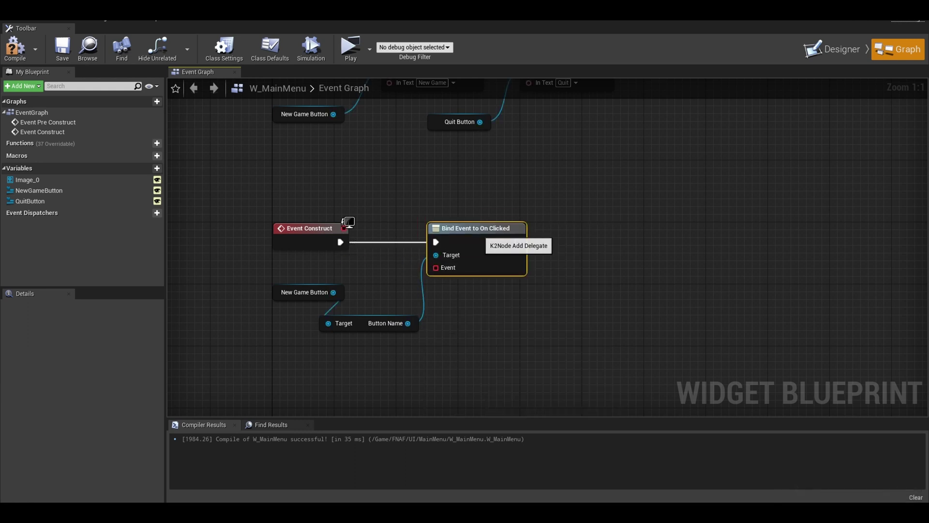
# - Create a custom event named OnClickNewGame from the bind node's Event input and place it below the New Game Button nodes
pyautogui.moveTo(477, 241); pyautogui.dragTo(498, 102, button='right')
pyautogui.moveTo(497, 135); pyautogui.dragTo(364, 301)
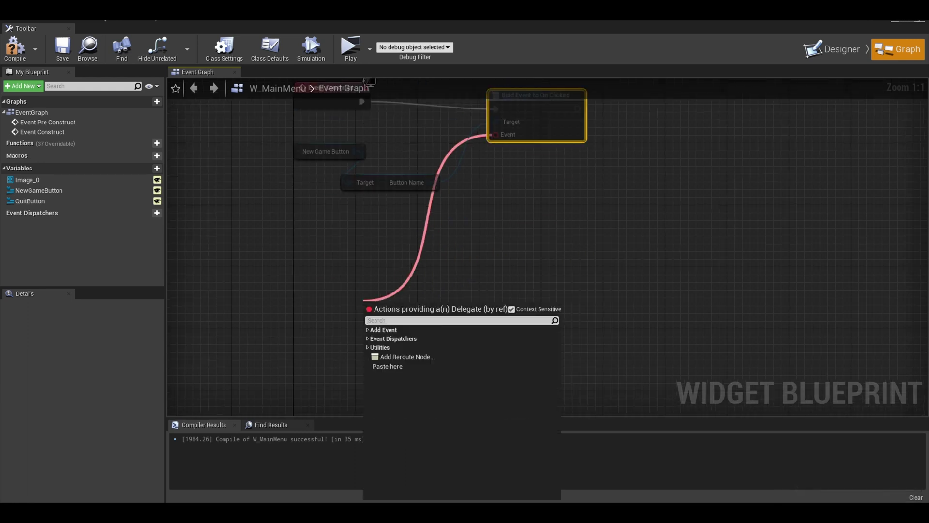
pyautogui.write('custom')
pyautogui.press('Return')
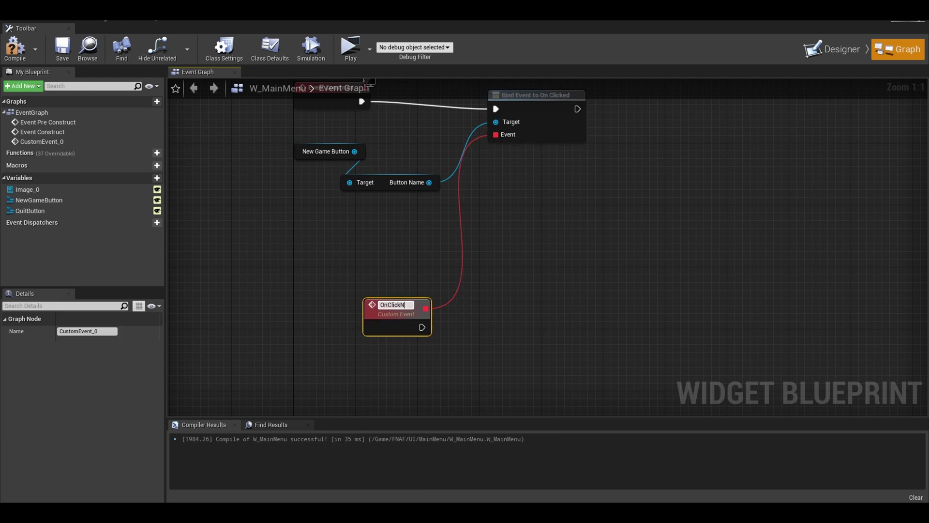
pyautogui.press('Return')
pyautogui.moveTo(401, 317); pyautogui.dragTo(332, 301)
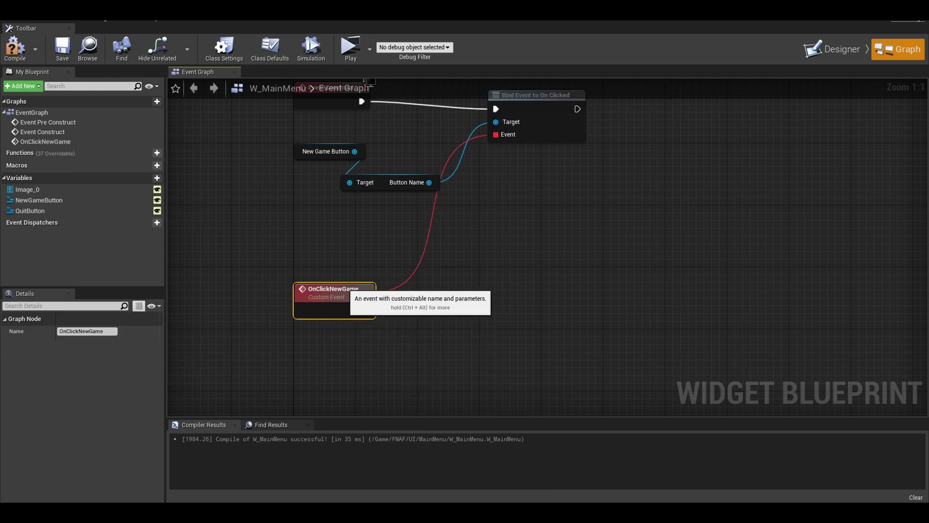
# - Replace the direct OnClickNewGame delegate link with a Create Event node whose selected function is OnClickNewGame
pyautogui.keyDown('alt'); pyautogui.click(370, 293); pyautogui.keyUp('alt')
pyautogui.moveTo(495, 134); pyautogui.dragTo(459, 178)
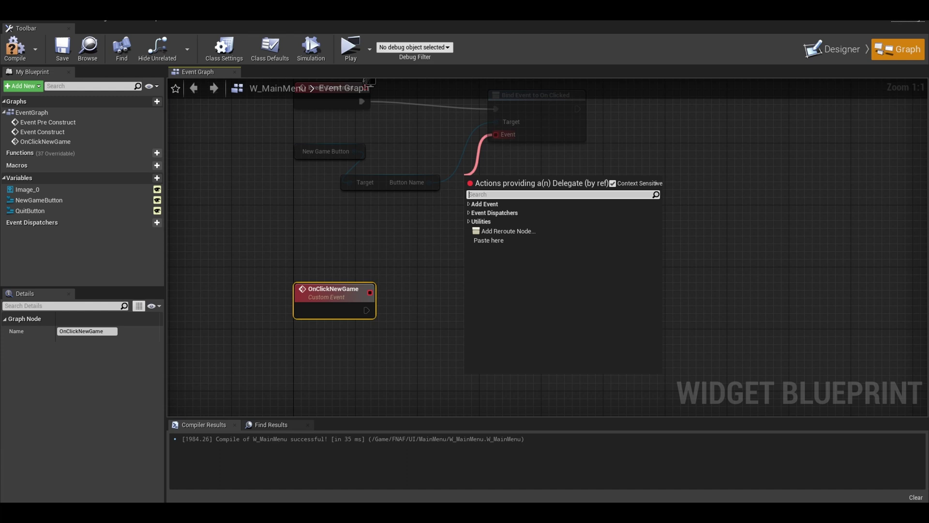
pyautogui.write('create event')
pyautogui.press('Return')
pyautogui.click(499, 221)
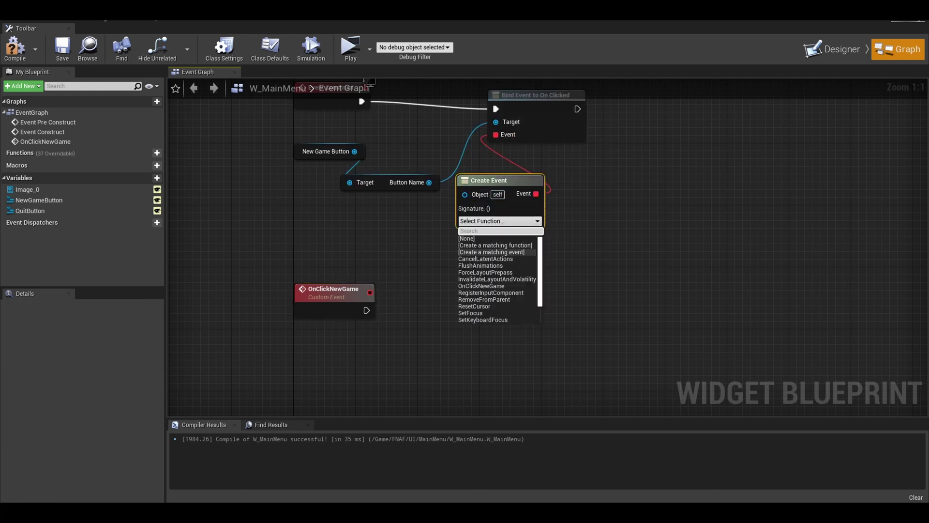
pyautogui.write('cli')
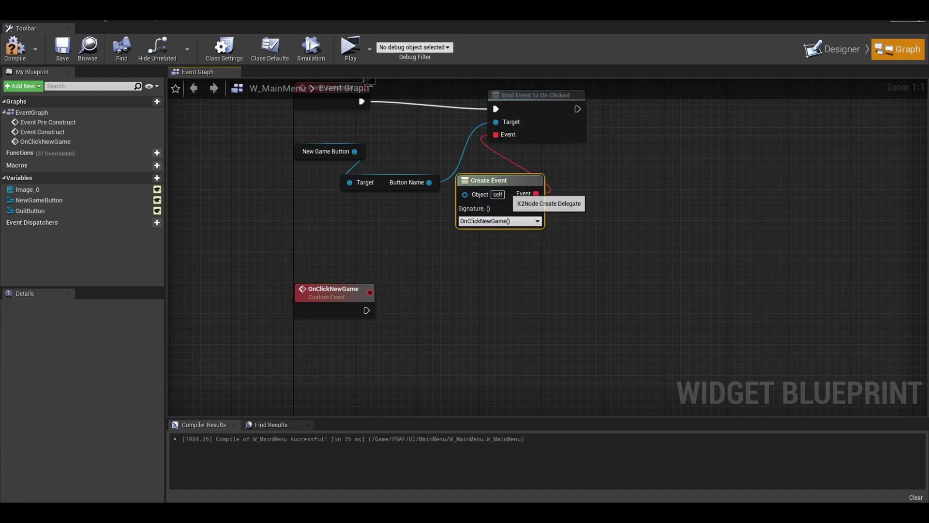
pyautogui.moveTo(489, 180); pyautogui.dragTo(376, 201)
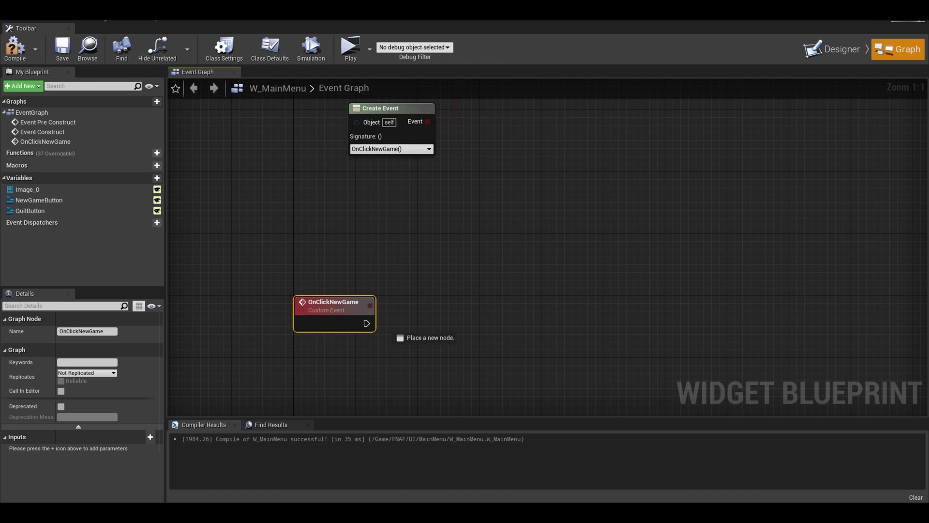
# - Connect OnClickNewGame to an Open Level (by Name) node with Level Name set to ThirdPersonExampleMap
pyautogui.moveTo(393, 333); pyautogui.dragTo(426, 317)
pyautogui.write('open')
pyautogui.press('Return')
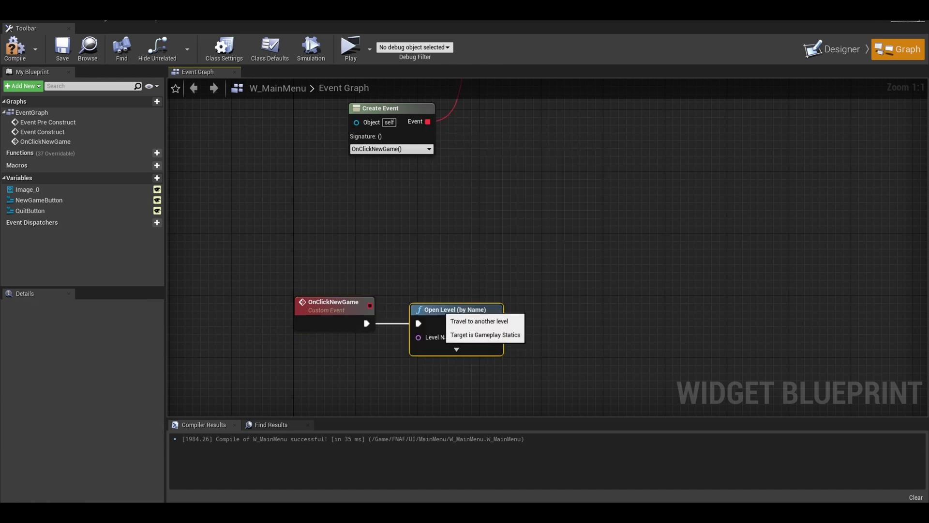
pyautogui.write('ThirdPersonExampleMap')
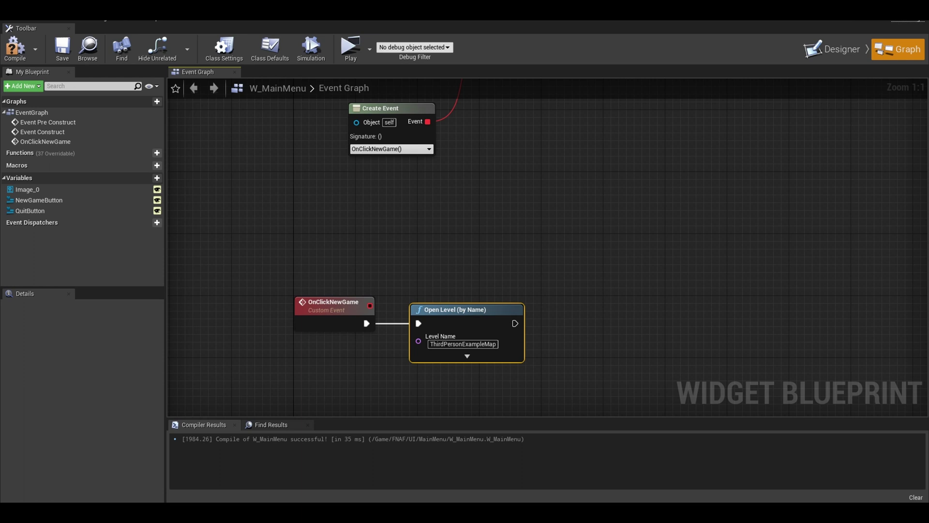
# - Place a Quit Button reference, copy the Button Name and Bind Event to On Clicked nodes for it, and chain the copied bind node
pyautogui.moveTo(689, 207); pyautogui.dragTo(575, 383, button='right')
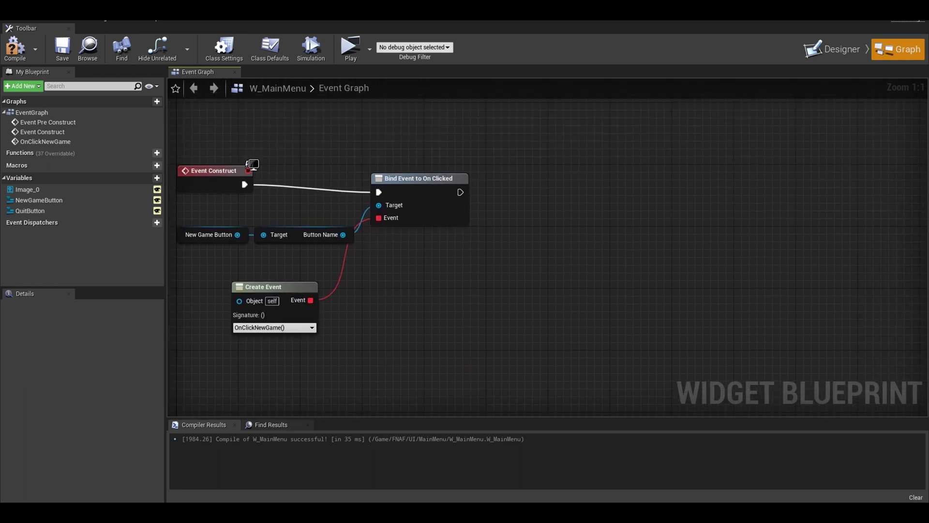
pyautogui.keyDown('ctrl'); pyautogui.moveTo(30, 211); pyautogui.dragTo(402, 296); pyautogui.keyUp('ctrl')
pyautogui.moveTo(416, 178); pyautogui.dragTo(409, 170)
pyautogui.hotkey('ctrl', 'c')
pyautogui.hotkey('ctrl', 'v')
pyautogui.moveTo(423, 297); pyautogui.dragTo(457, 296)
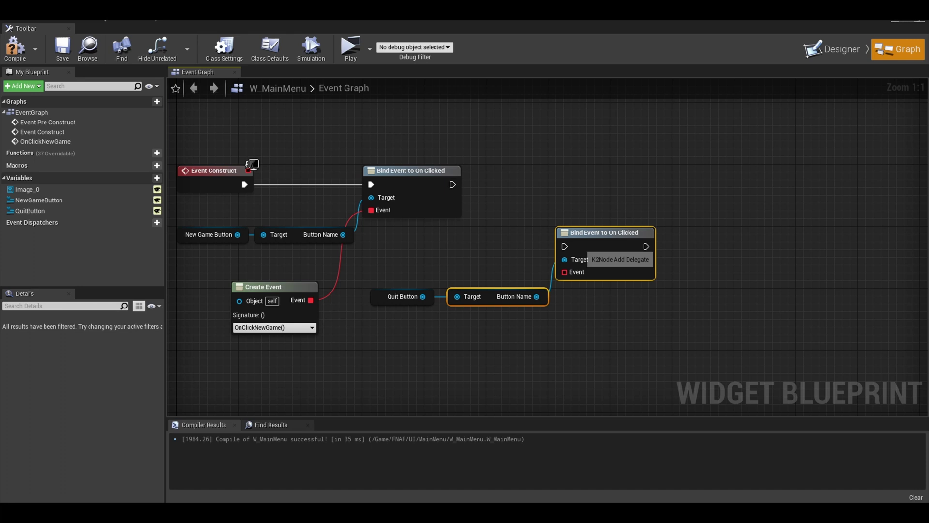
pyautogui.moveTo(579, 260); pyautogui.dragTo(584, 207)
# - Add a custom event named OnClickQuitGame below OnClickNewGame
pyautogui.scroll(-3, 583, 207)
pyautogui.moveTo(450, 247); pyautogui.dragTo(486, 173, button='right')
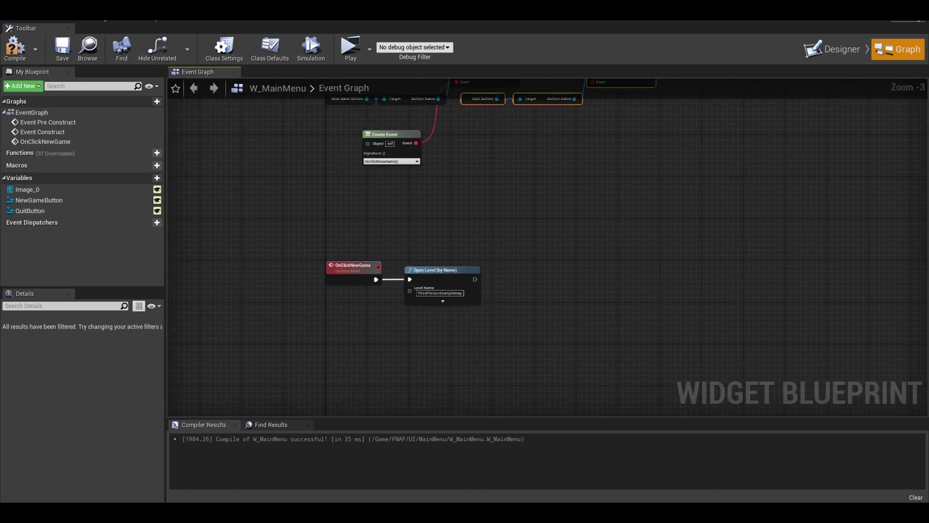
pyautogui.scroll(3, 337, 351)
pyautogui.rightClick(337, 351)
pyautogui.write('custom')
pyautogui.press('Return')
pyautogui.write('OnClickQuitGa')
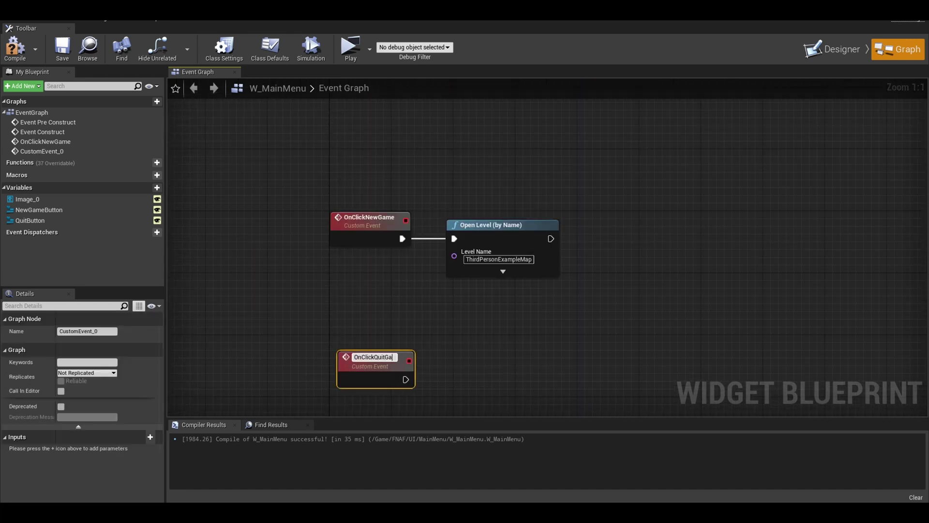
pyautogui.write('me')
pyautogui.press('Return')
# - Connect a Quit Game node to the OnClickQuitGame event
pyautogui.moveTo(406, 379); pyautogui.dragTo(441, 355)
pyautogui.write('quit')
pyautogui.press('Return')
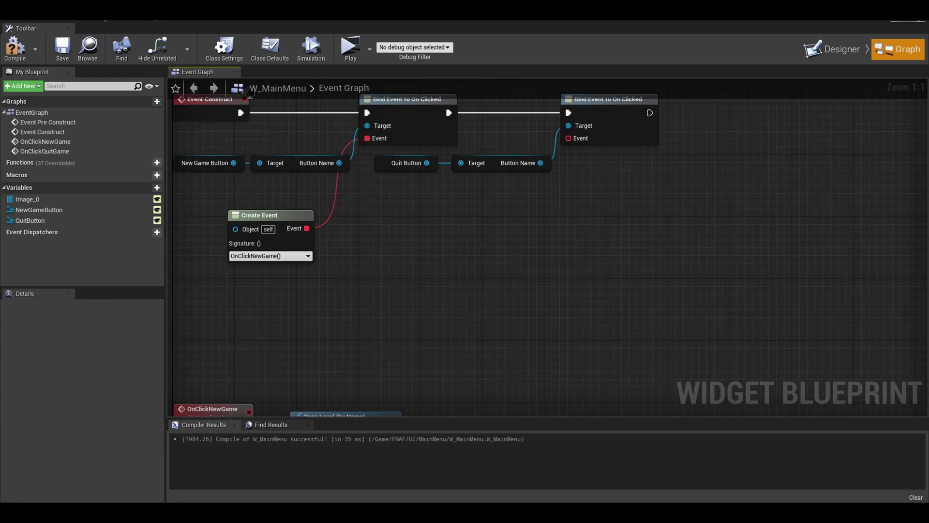
# - Feed the Quit Button's On Clicked binding from a Create Event node with OnClickQuitGame as its function
pyautogui.moveTo(569, 138); pyautogui.dragTo(479, 199)
pyautogui.write('create event')
pyautogui.press('Return')
pyautogui.click(571, 254)
pyautogui.click(557, 373)
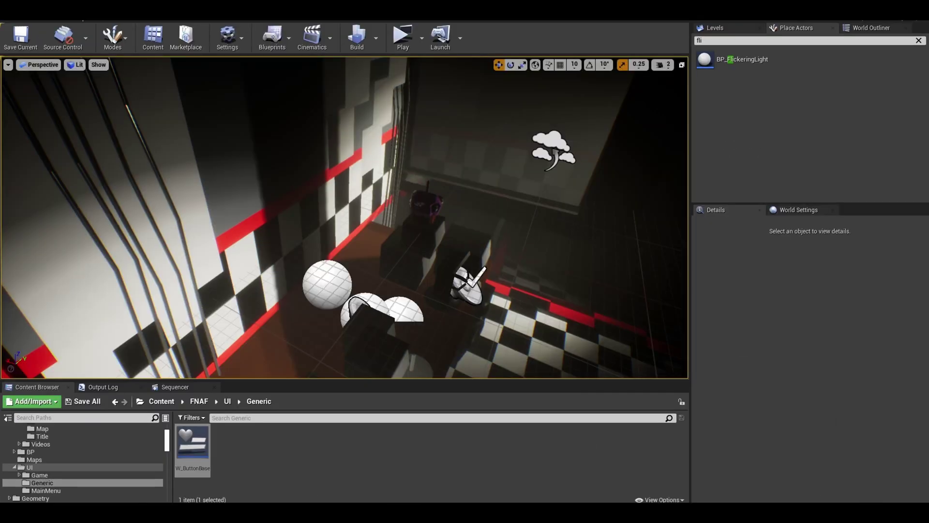
# - Create a new level named MainMenu in the FNAF Maps folder and open it
pyautogui.moveTo(339, 218); pyautogui.dragTo(375, 199, button='right')
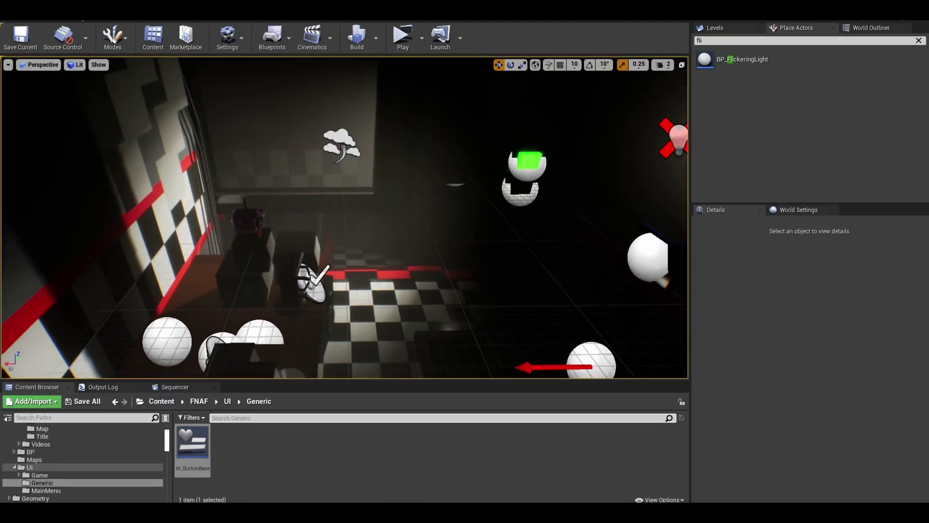
pyautogui.click(34, 459)
pyautogui.rightClick(346, 450)
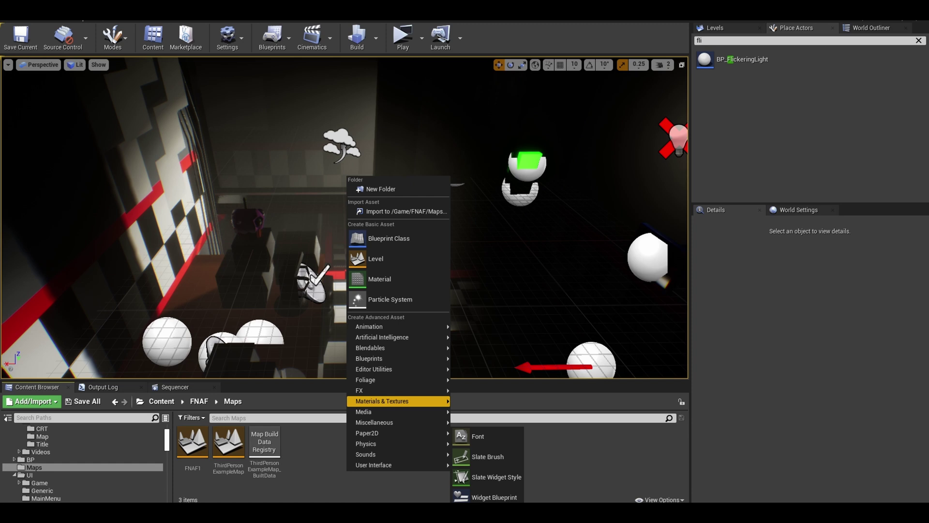
pyautogui.click(373, 257)
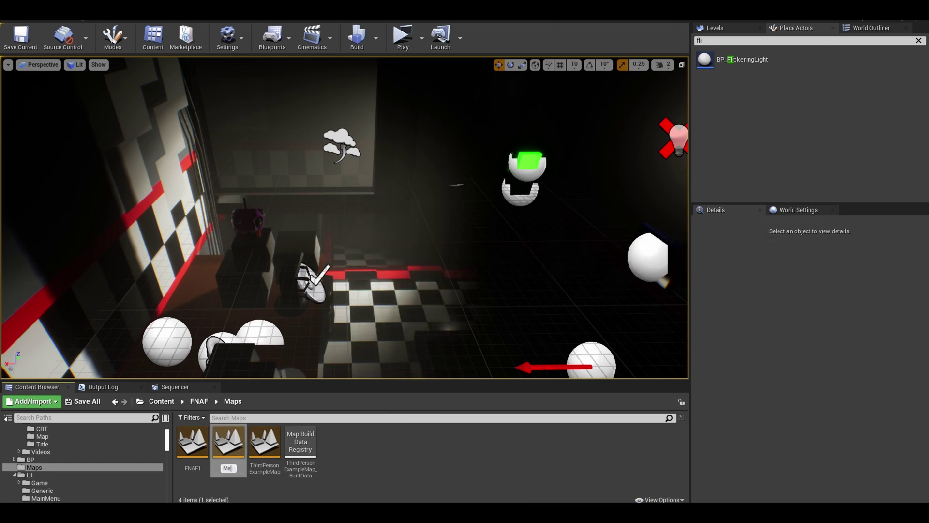
pyautogui.doubleClick(228, 441)
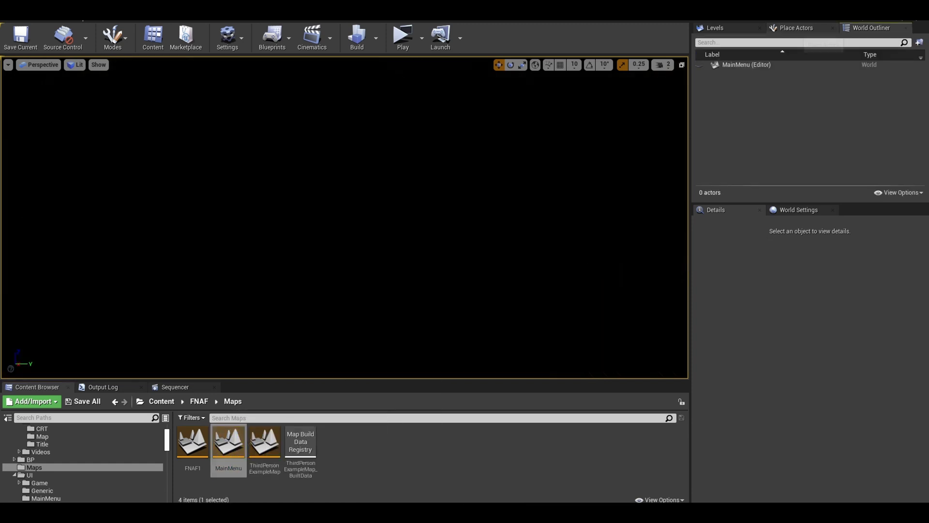
# - Try a BP_Sky_Sphere actor in the MainMenu level and delete it
pyautogui.click(822, 28)
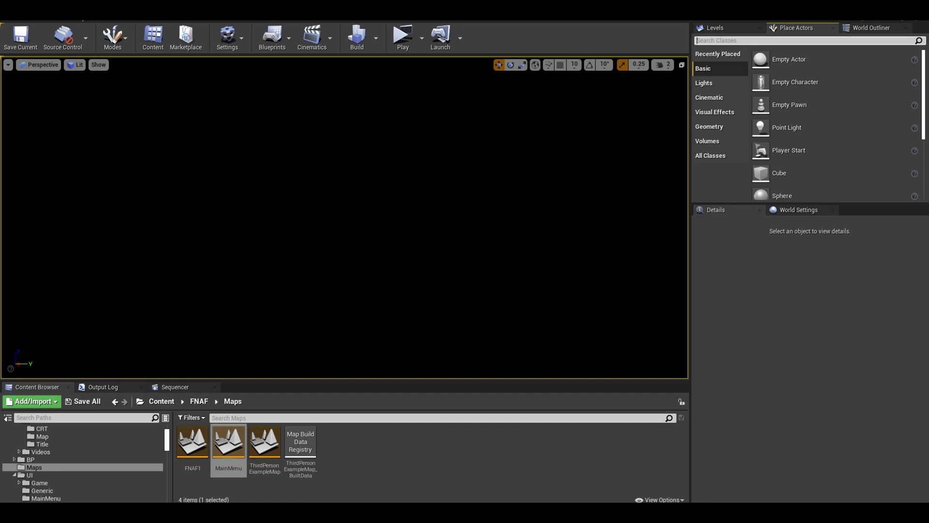
pyautogui.write('sky')
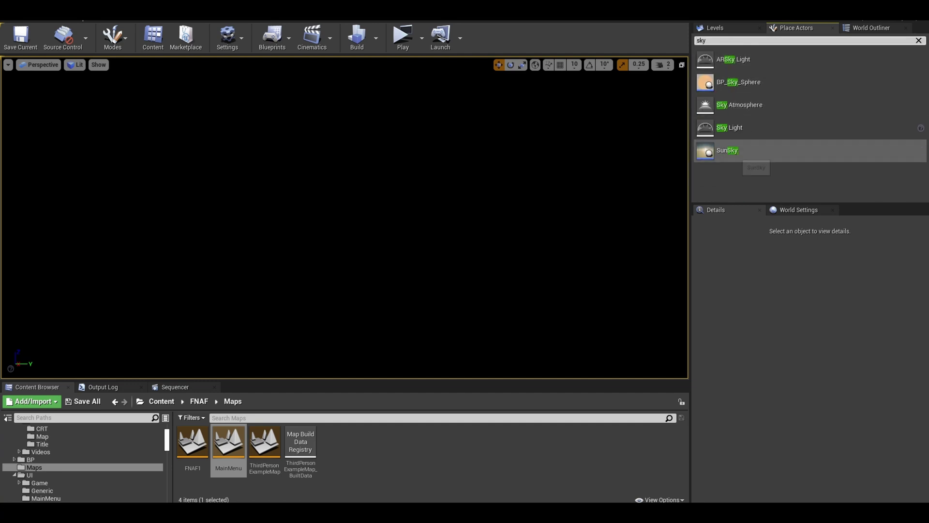
pyautogui.moveTo(738, 82); pyautogui.dragTo(498, 181)
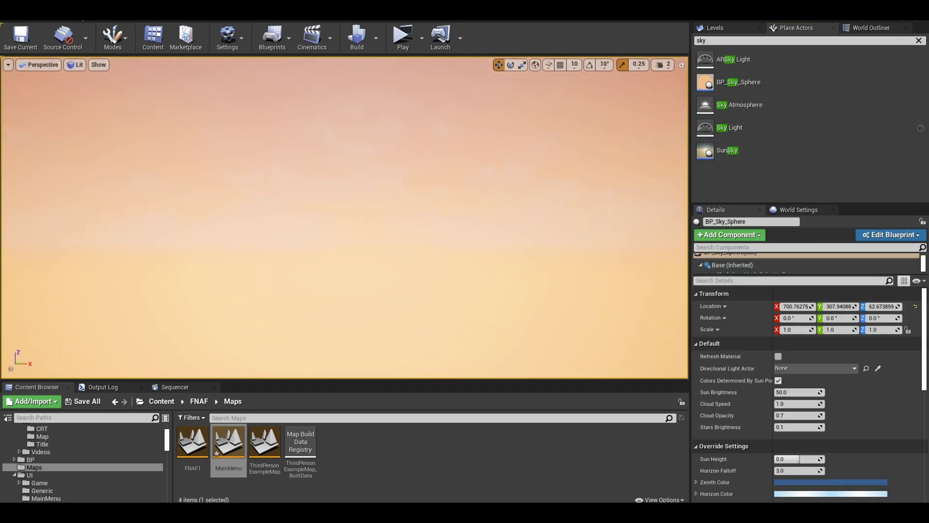
pyautogui.press('f')
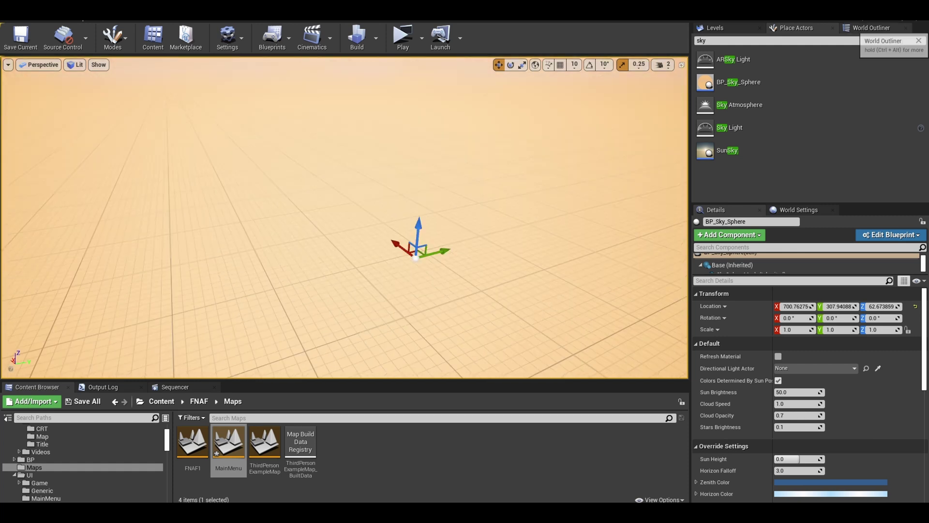
pyautogui.click(871, 27)
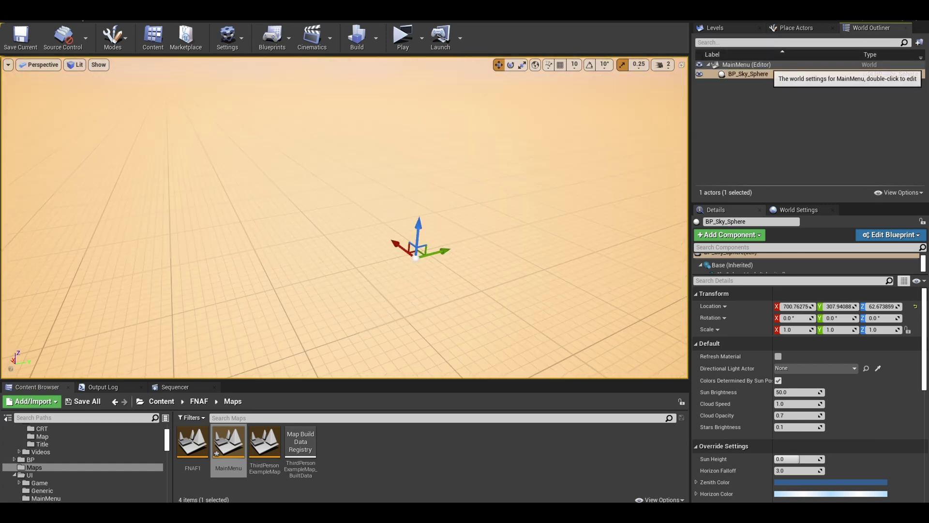
pyautogui.press('Delete')
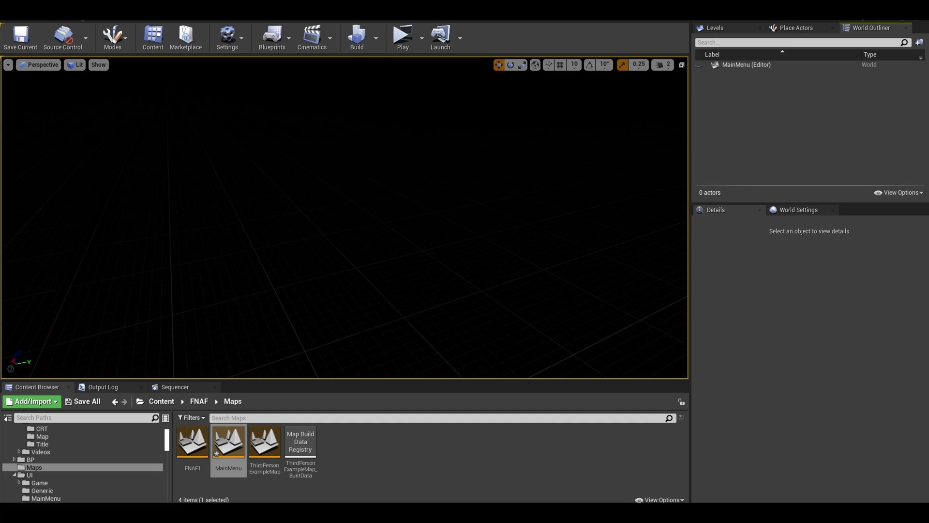
# - Place a SunSky actor in the MainMenu level and check the Sun Position Calculator among the built-in plugins
pyautogui.click(796, 28)
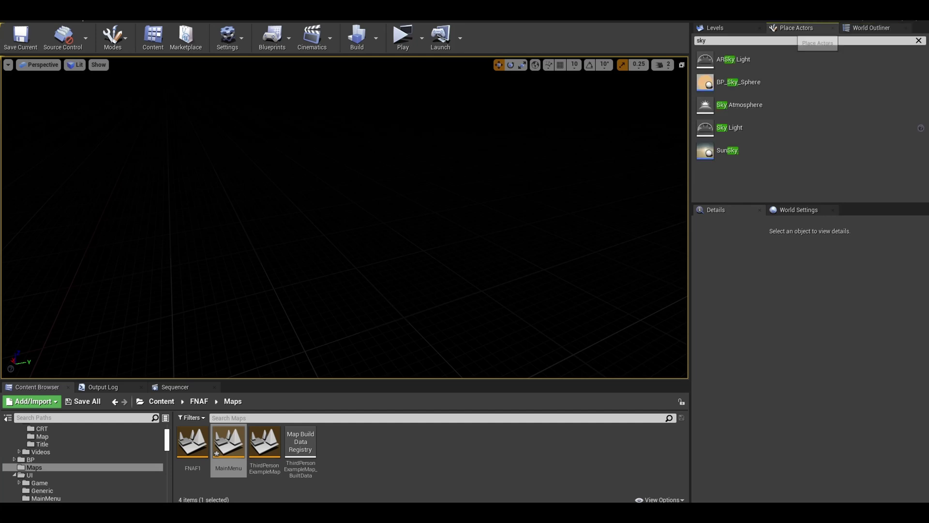
pyautogui.moveTo(726, 150); pyautogui.dragTo(484, 131)
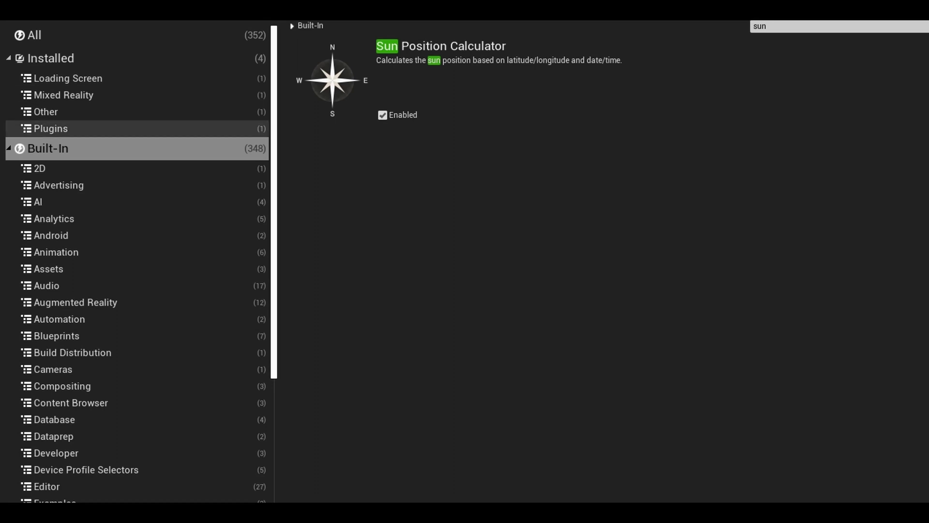
pyautogui.click(73, 148)
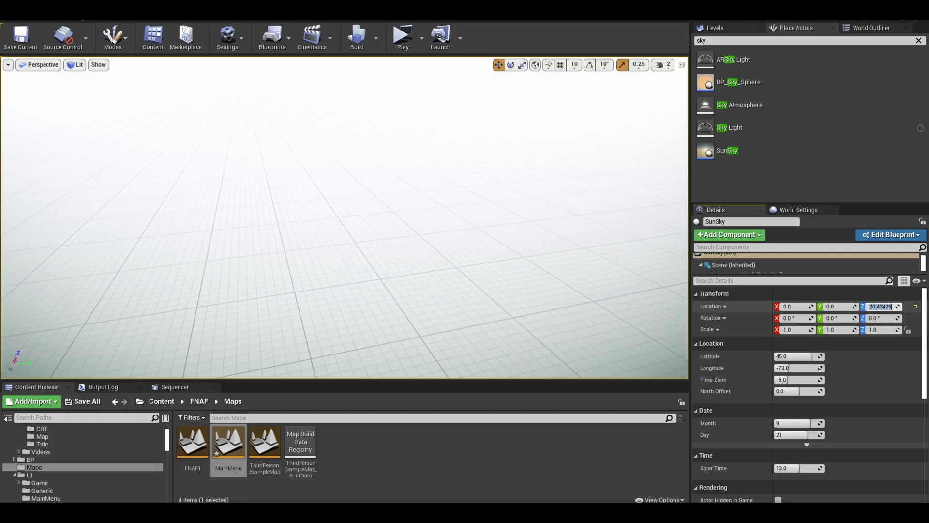
# - Set the SunSky's Z location to 0 and lower its DirectionalLight intensity to 4 lux
pyautogui.press('Return')
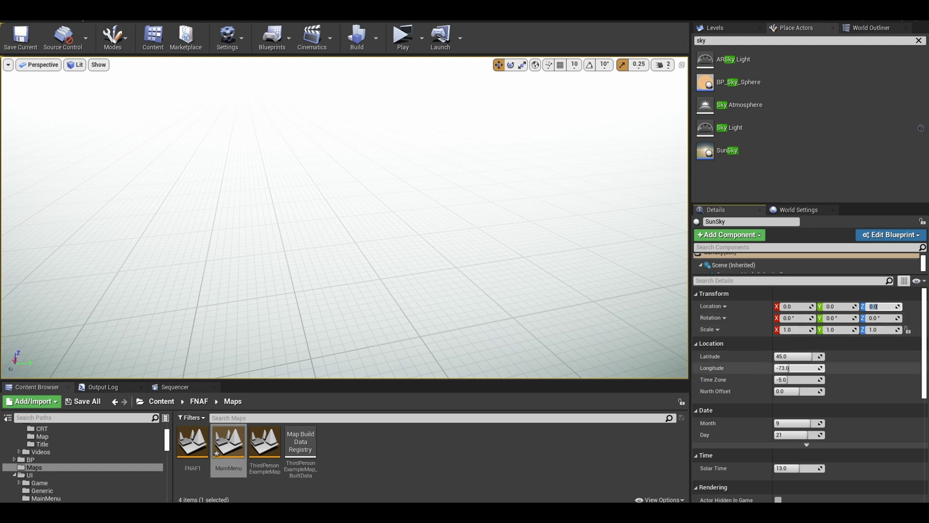
pyautogui.scroll(-2, 803, 266)
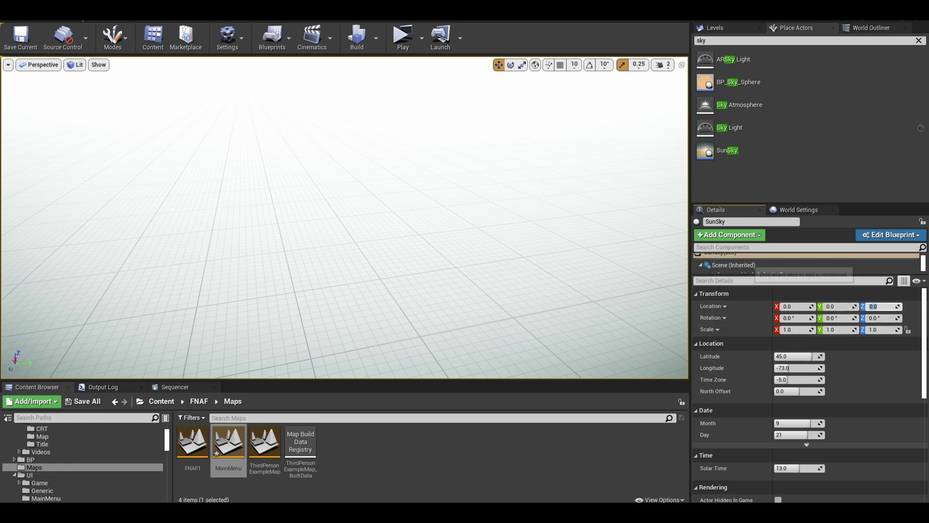
pyautogui.click(435, 267)
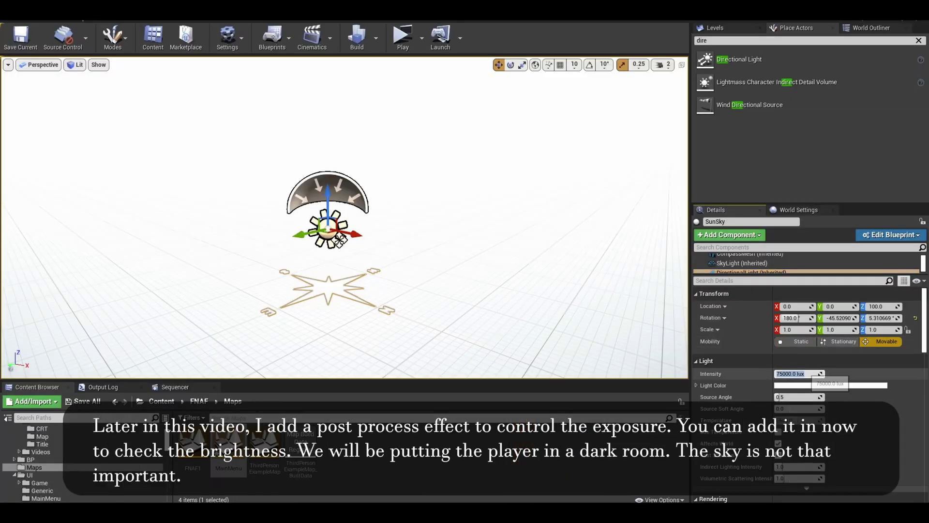
pyautogui.write('10')
pyautogui.press('Return')
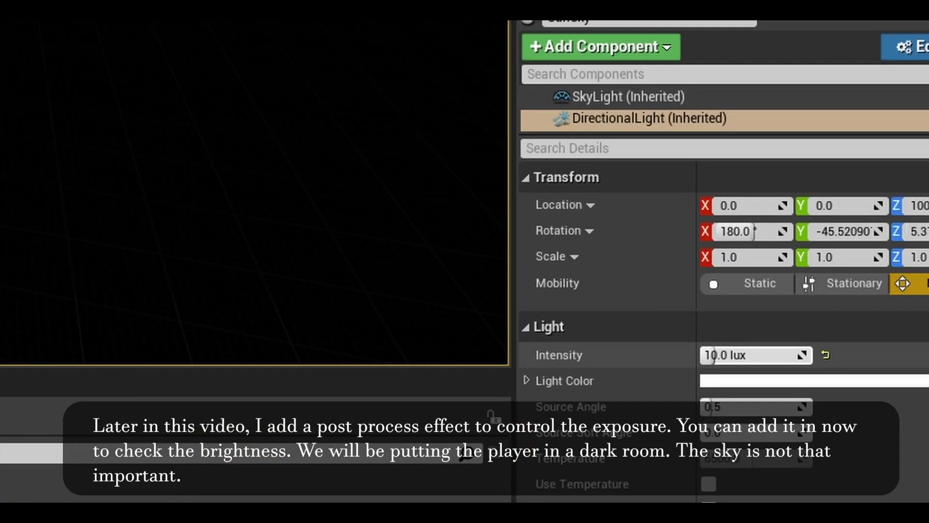
pyautogui.press('Return')
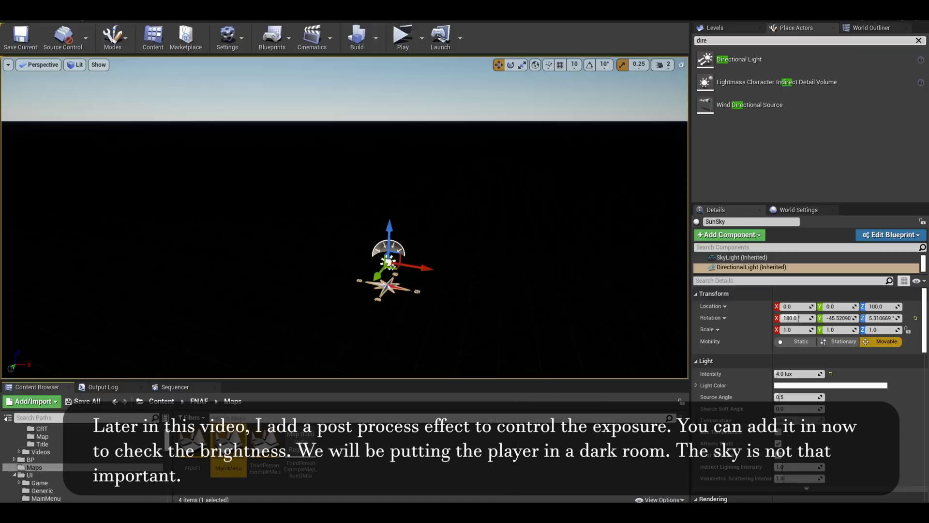
# - Place a Plane at location 0, 0, 0 with a scale of 100 in X and Y and 1 in Z
pyautogui.moveTo(724, 105); pyautogui.dragTo(518, 228)
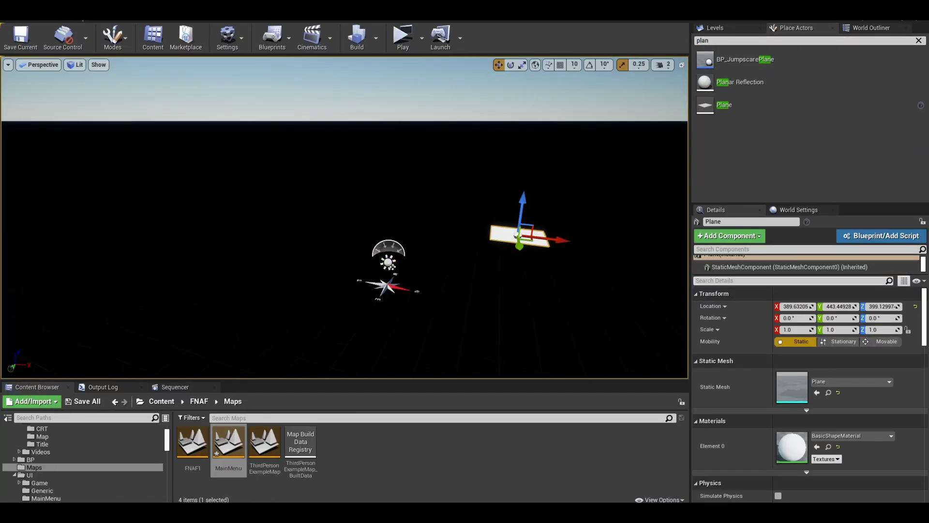
pyautogui.click(794, 307)
pyautogui.write('0')
pyautogui.click(794, 330)
pyautogui.write('100')
pyautogui.press('Tab')
pyautogui.write('100')
pyautogui.press('Tab')
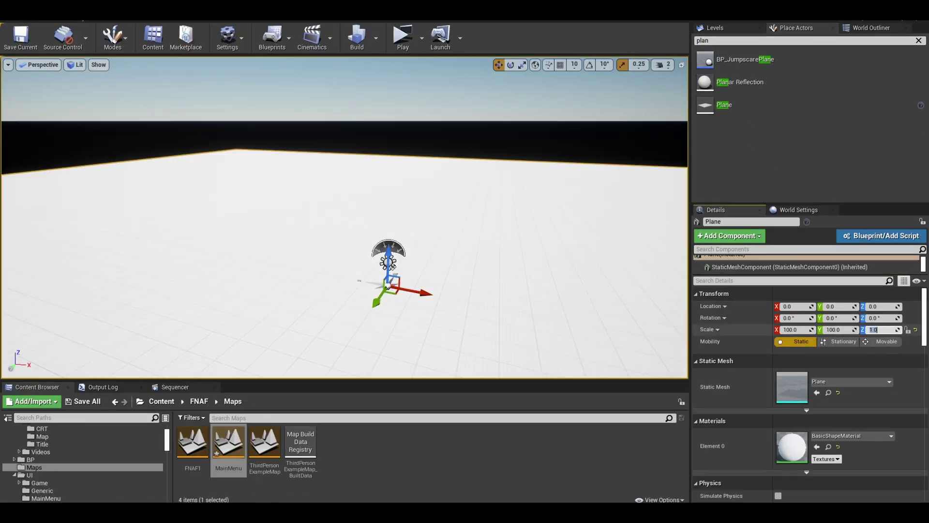
pyautogui.write('100')
pyautogui.press('BackSpace')
pyautogui.press('BackSpace')
pyautogui.press('Return')
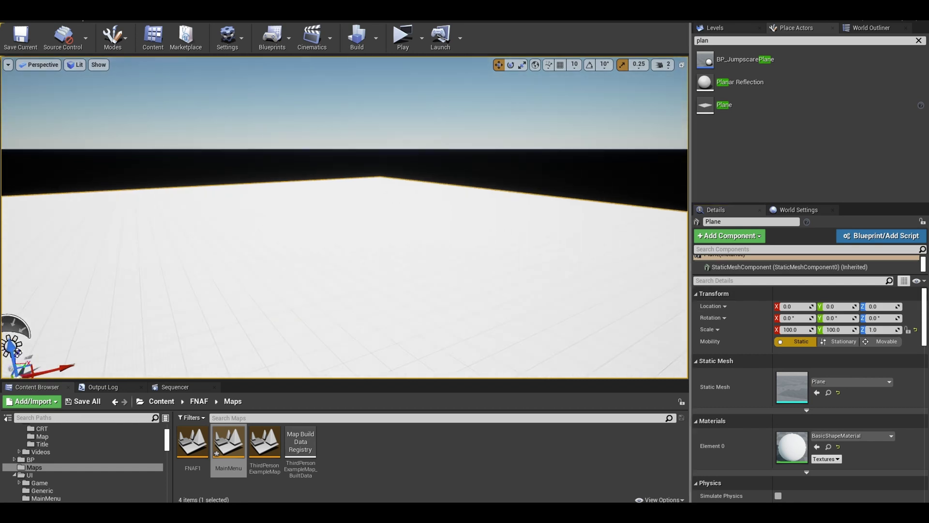
# - Build an enclosed room from scaled, rotated and duplicated cubes, and assign BlackUnlitMaterial to all six
pyautogui.moveTo(331, 249); pyautogui.dragTo(387, 304)
pyautogui.press('f')
pyautogui.press('r')
pyautogui.moveTo(404, 251); pyautogui.dragTo(464, 290)
pyautogui.press('e')
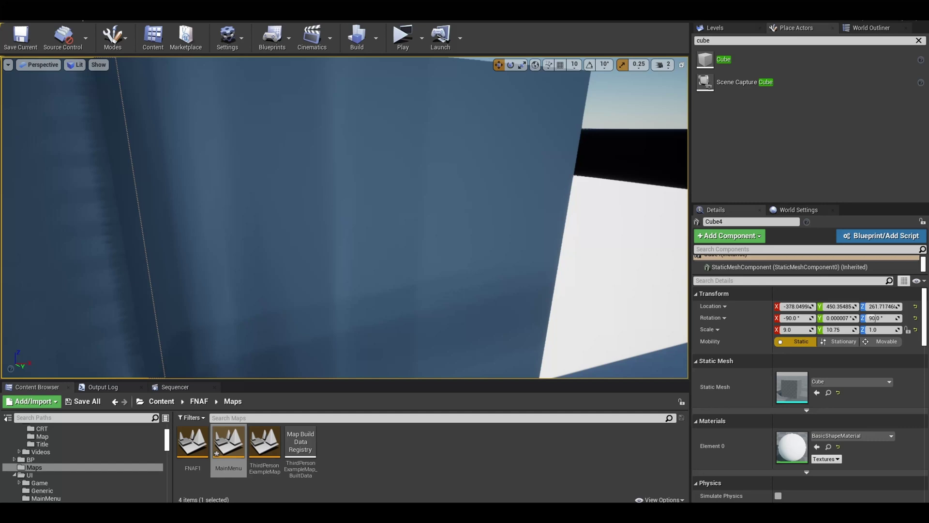
pyautogui.keyDown('alt'); pyautogui.moveTo(289, 237); pyautogui.dragTo(512, 266); pyautogui.keyUp('alt')
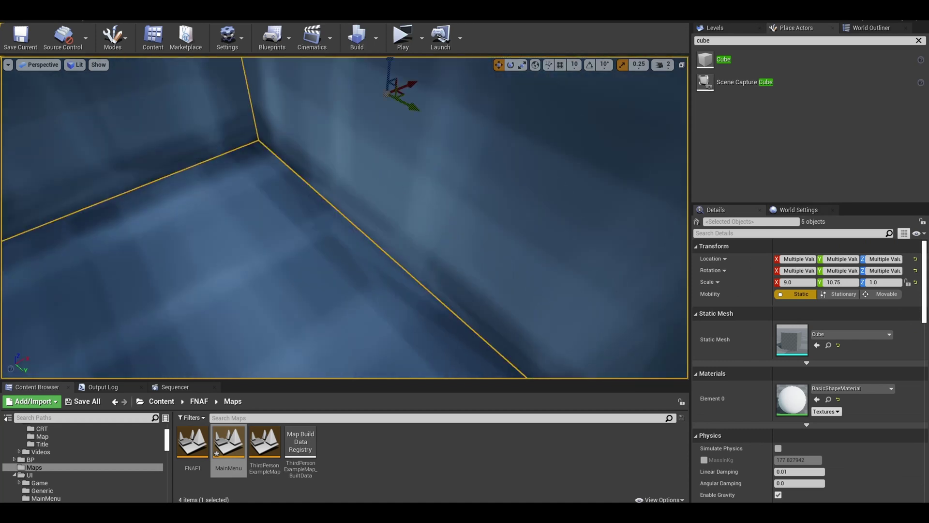
pyautogui.click(852, 388)
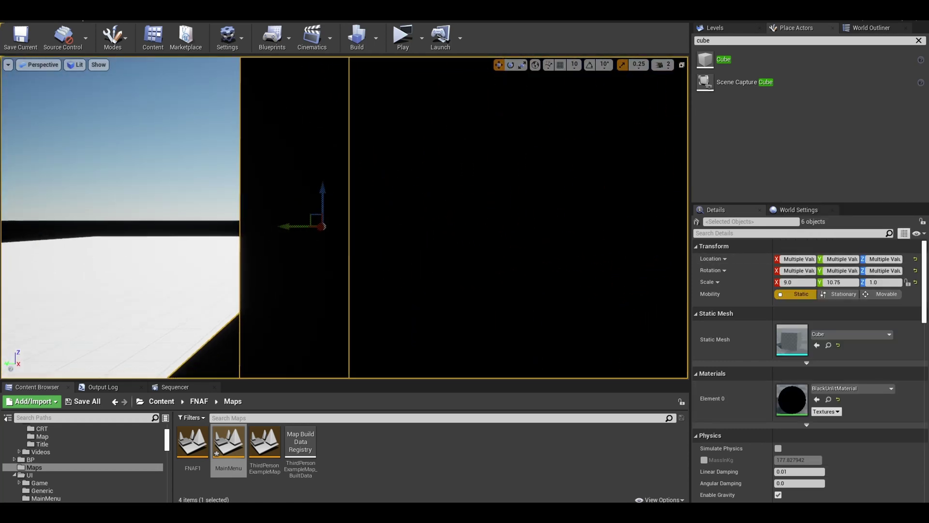
pyautogui.hotkey('ctrl', 's')
# - Open BP_FlickeringLight from the BP Gameplay Lights folder and view its SpotLight settings
pyautogui.click(30, 459)
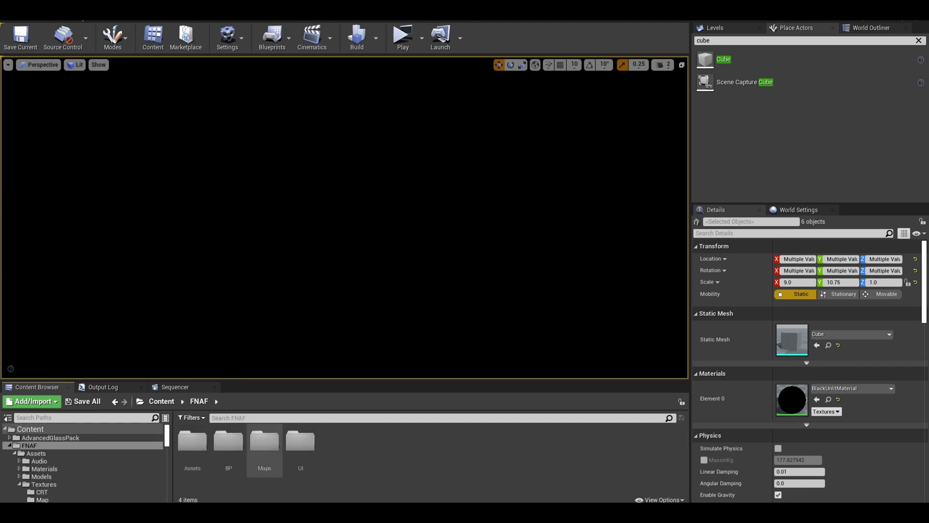
pyautogui.doubleClick(228, 442)
pyautogui.doubleClick(265, 442)
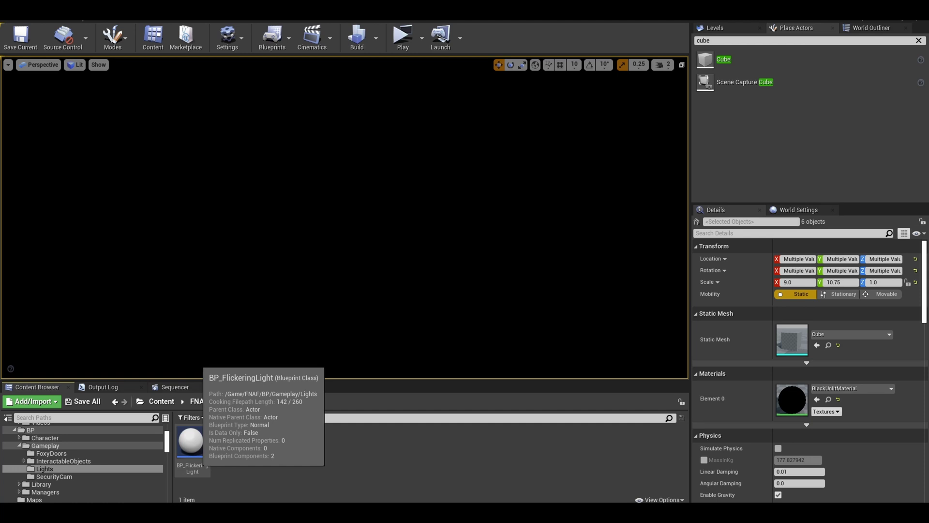
pyautogui.doubleClick(191, 441)
pyautogui.click(39, 77)
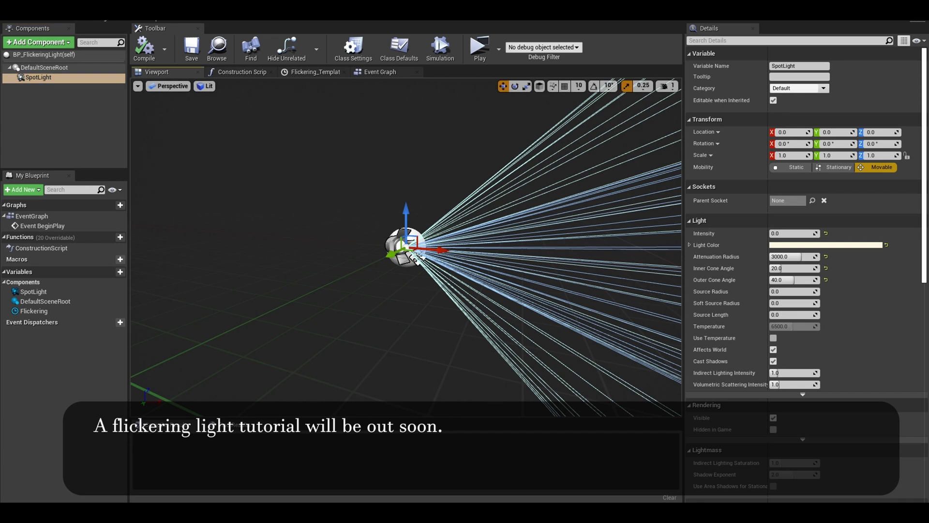
# - Examine the Flickering timeline curve and the event graph nodes that drive the spot light's intensity
pyautogui.click(380, 72)
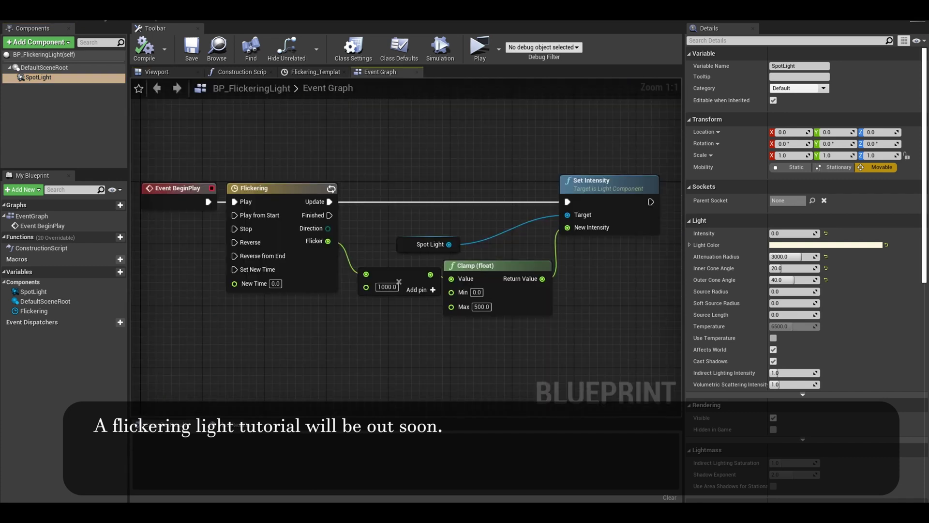
pyautogui.moveTo(387, 145); pyautogui.dragTo(460, 153, button='right')
pyautogui.click(252, 195)
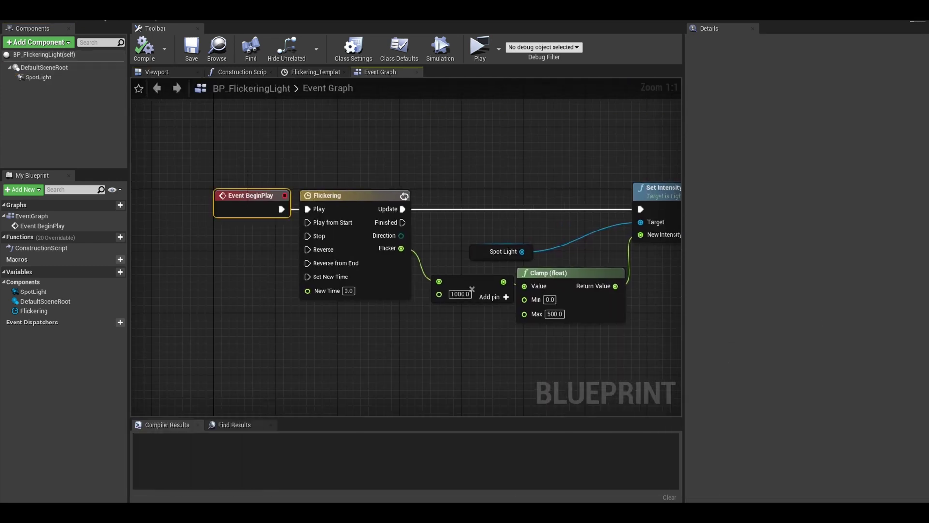
pyautogui.doubleClick(327, 195)
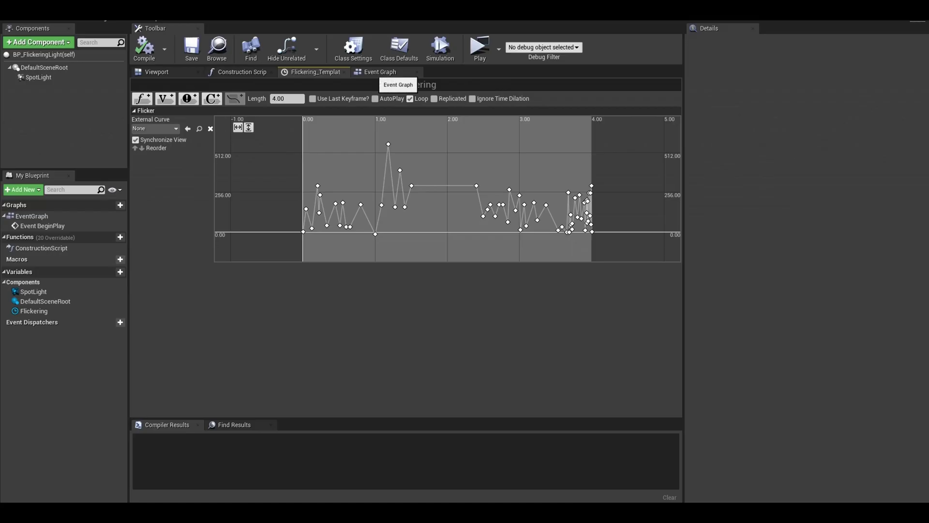
pyautogui.click(383, 71)
pyautogui.moveTo(436, 271); pyautogui.dragTo(310, 247, button='right')
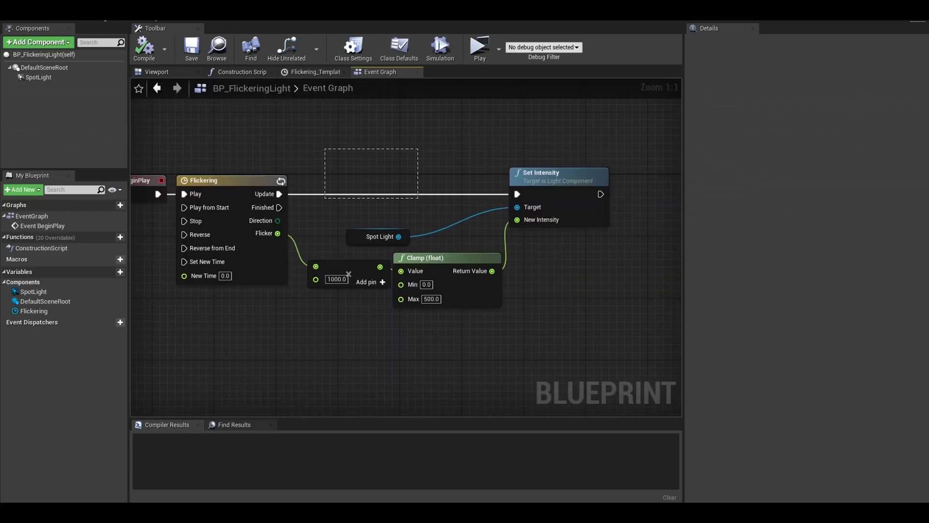
pyautogui.moveTo(577, 307); pyautogui.dragTo(297, 213)
pyautogui.moveTo(291, 136); pyautogui.dragTo(572, 271)
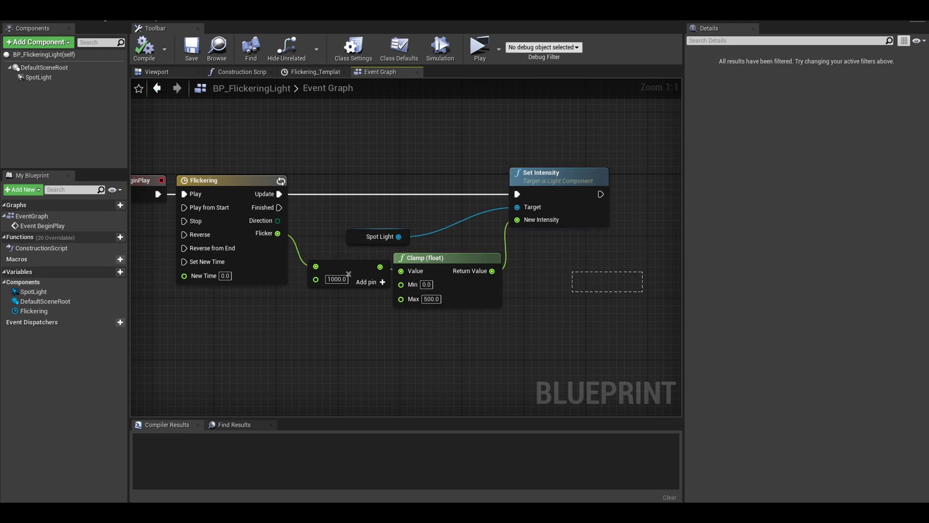
pyautogui.moveTo(348, 125); pyautogui.dragTo(571, 310)
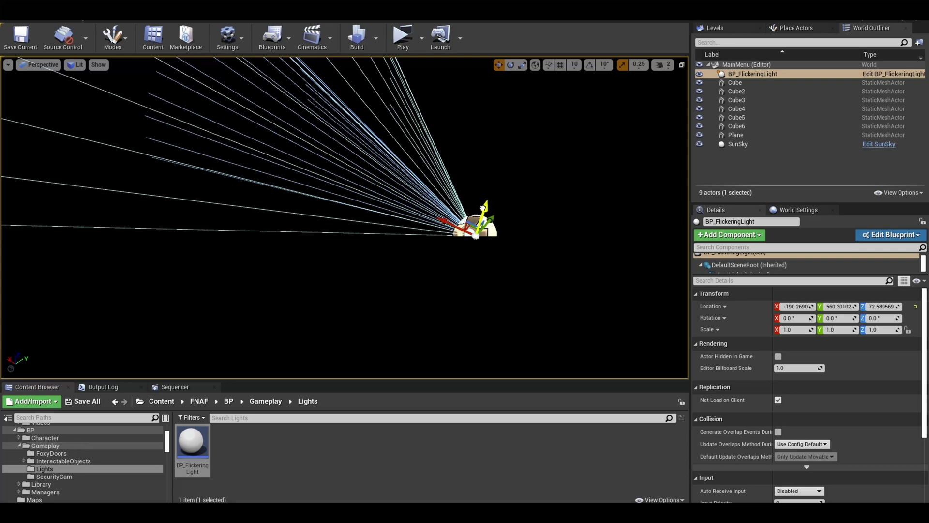
# - Place a Cube inside the black room, and move and rotate the BP_FlickeringLight to shine on it
pyautogui.click(798, 42)
pyautogui.write('cube')
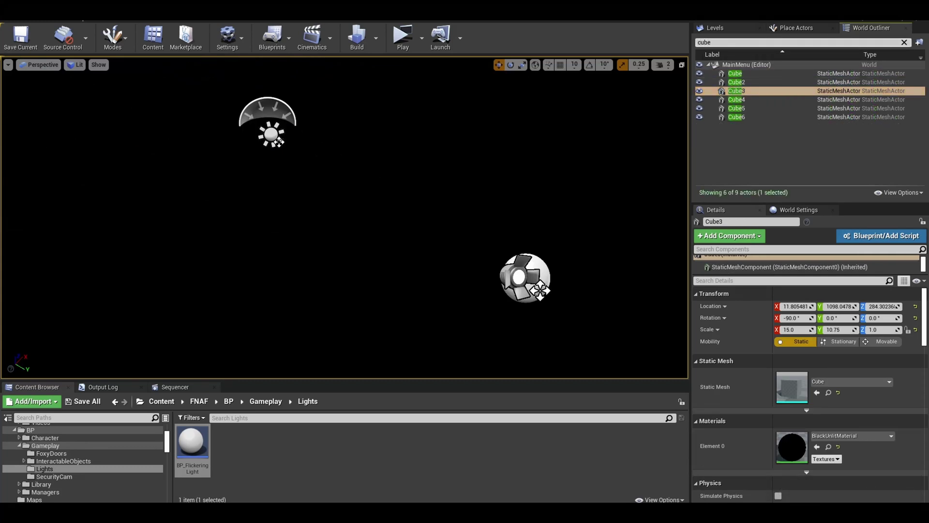
pyautogui.click(796, 28)
pyautogui.moveTo(705, 59); pyautogui.dragTo(353, 253)
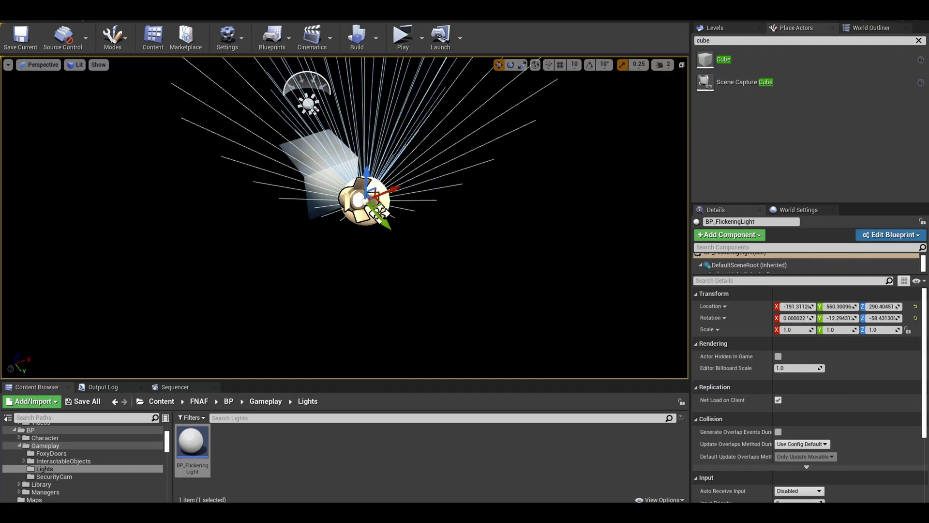
pyautogui.moveTo(380, 211); pyautogui.dragTo(334, 228)
pyautogui.press('e')
# - Create a Pawn blueprint class named BP_MainMenu in the BP Character folder
pyautogui.click(228, 401)
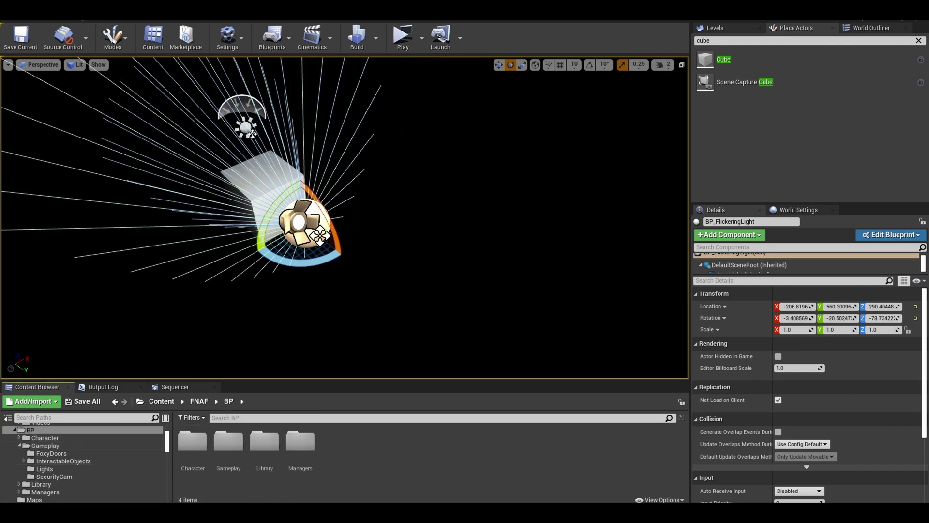
pyautogui.doubleClick(192, 440)
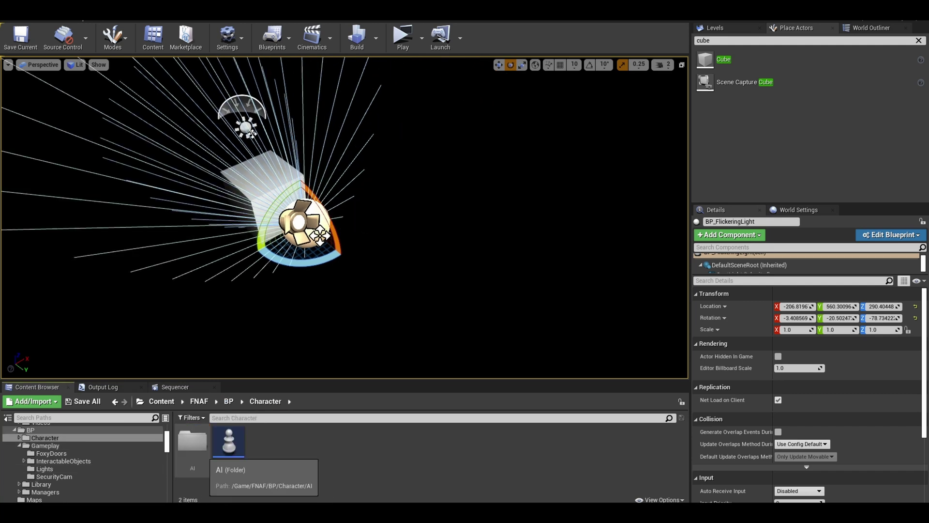
pyautogui.rightClick(312, 440)
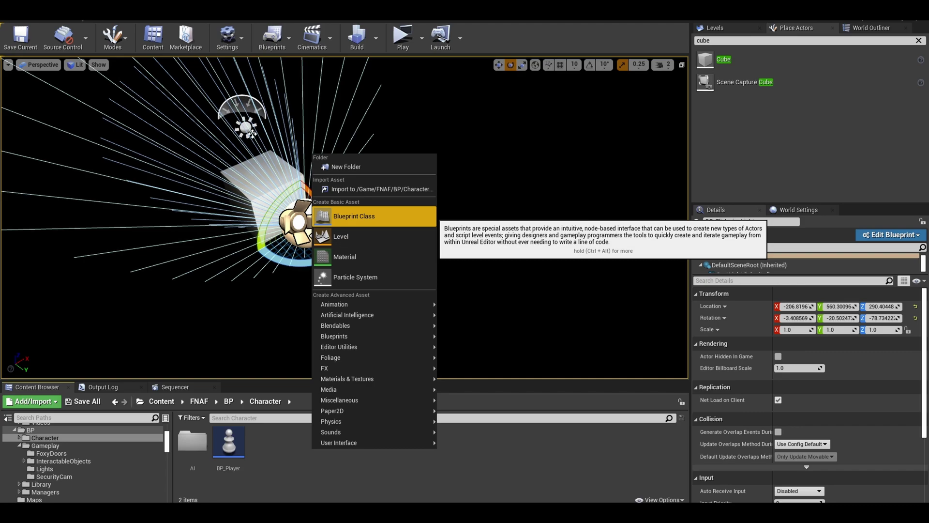
pyautogui.click(358, 213)
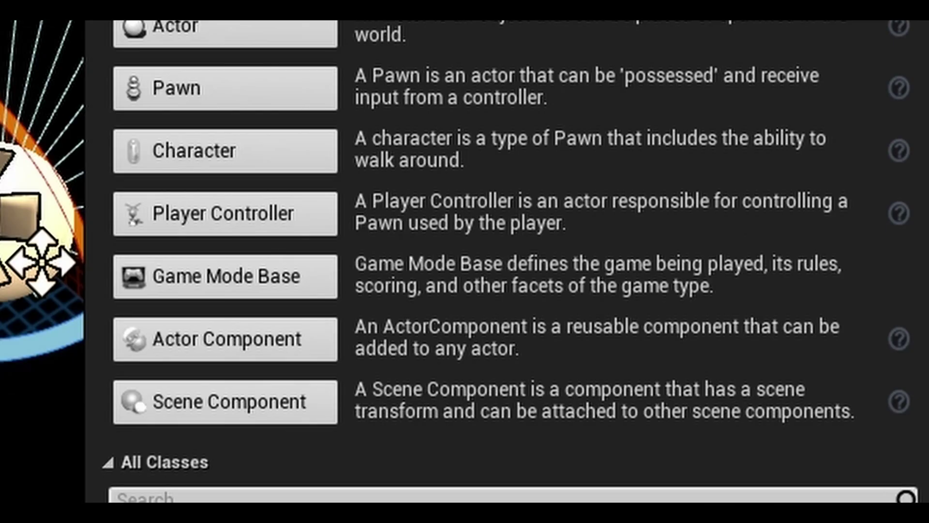
pyautogui.click(225, 88)
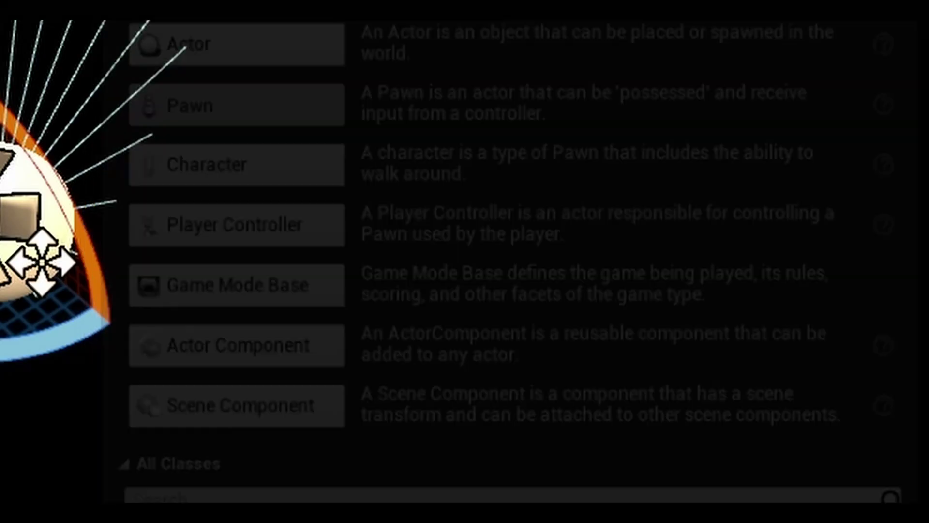
pyautogui.write('B')
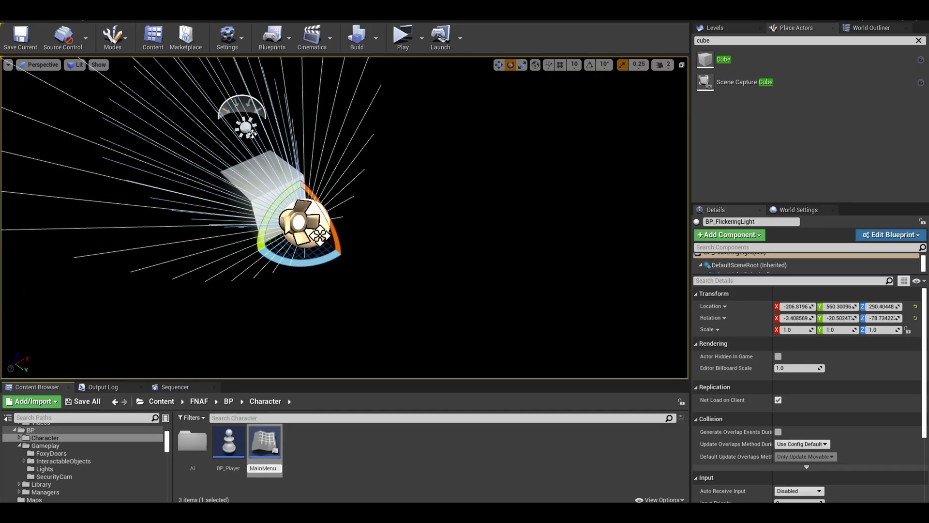
pyautogui.write('P_MainMenu')
pyautogui.press('Return')
# - Create a Game Mode Base blueprint named GM_MM in the Library Gamemode folder
pyautogui.click(799, 210)
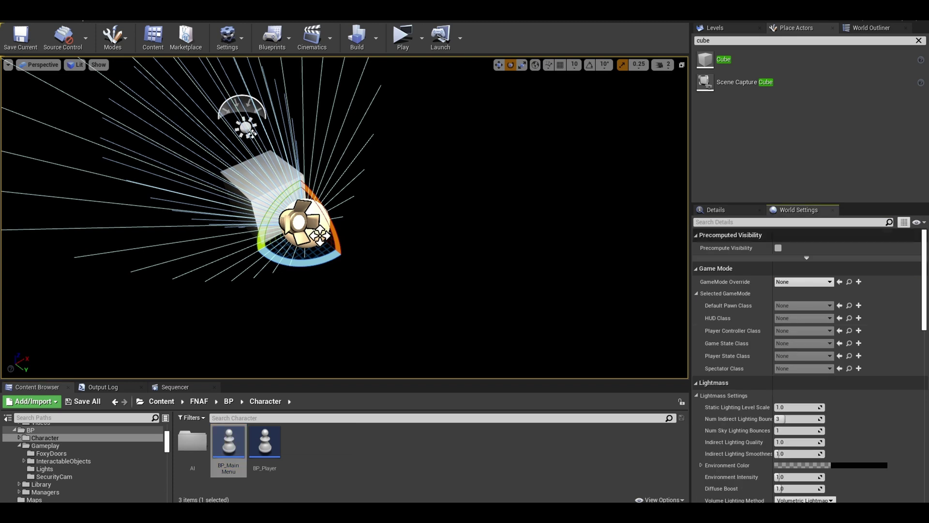
pyautogui.click(40, 484)
pyautogui.click(51, 468)
pyautogui.rightClick(269, 465)
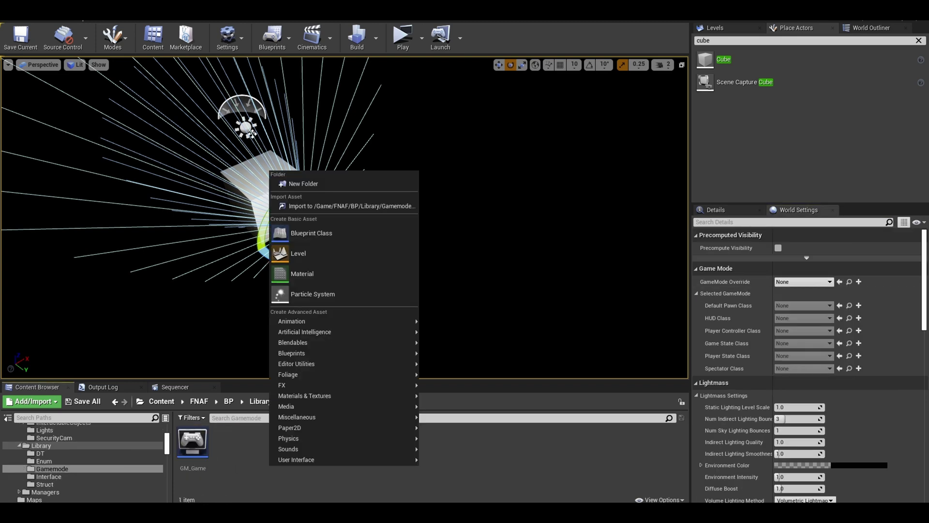
pyautogui.click(310, 233)
pyautogui.click(376, 239)
pyautogui.write('GM_MM')
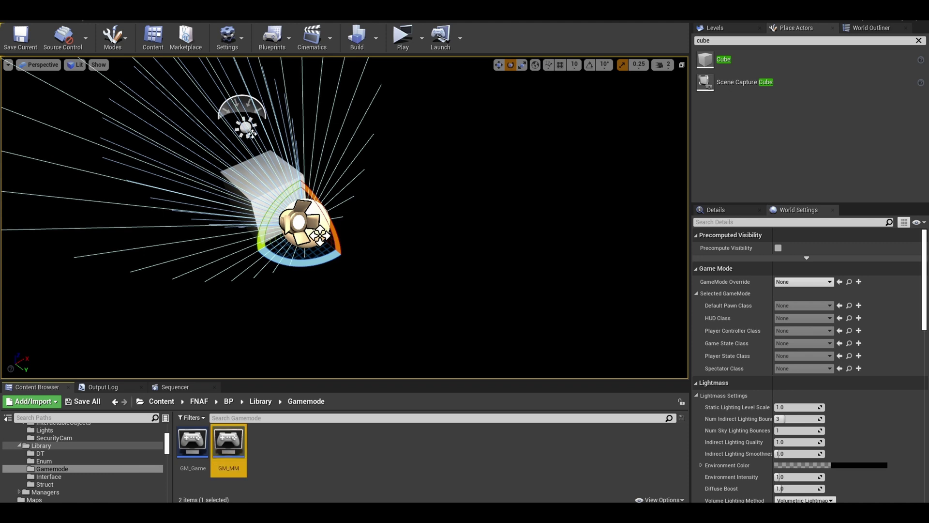
# - Set the MainMenu level's GameMode Override to GM_MM and its Default Pawn Class to None
pyautogui.moveTo(228, 442); pyautogui.dragTo(803, 282)
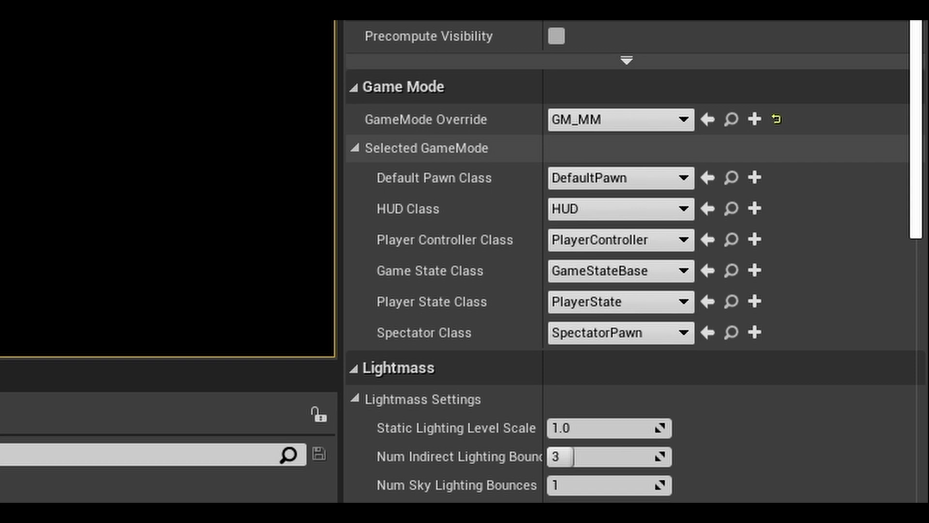
pyautogui.click(804, 305)
pyautogui.click(603, 229)
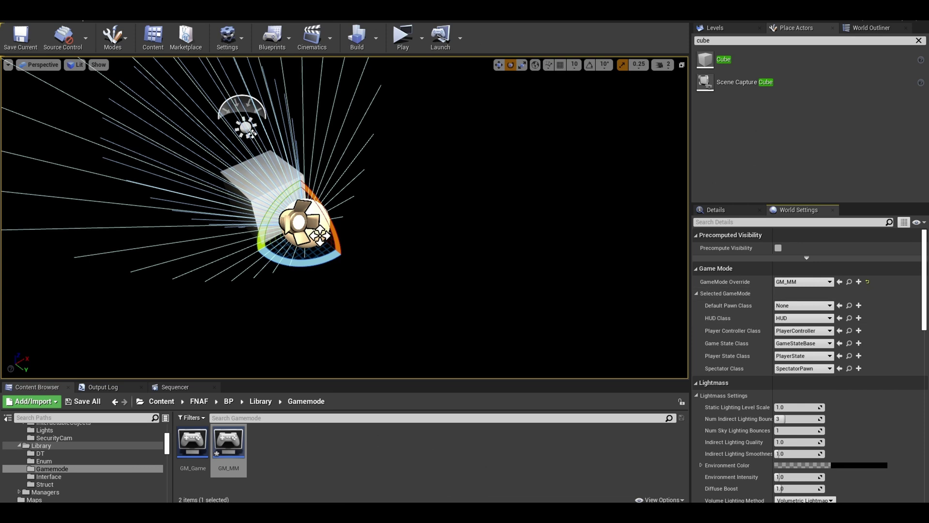
# - Open the BP_MainMenu pawn from the Character folder and add a Camera component
pyautogui.click(228, 401)
pyautogui.doubleClick(265, 443)
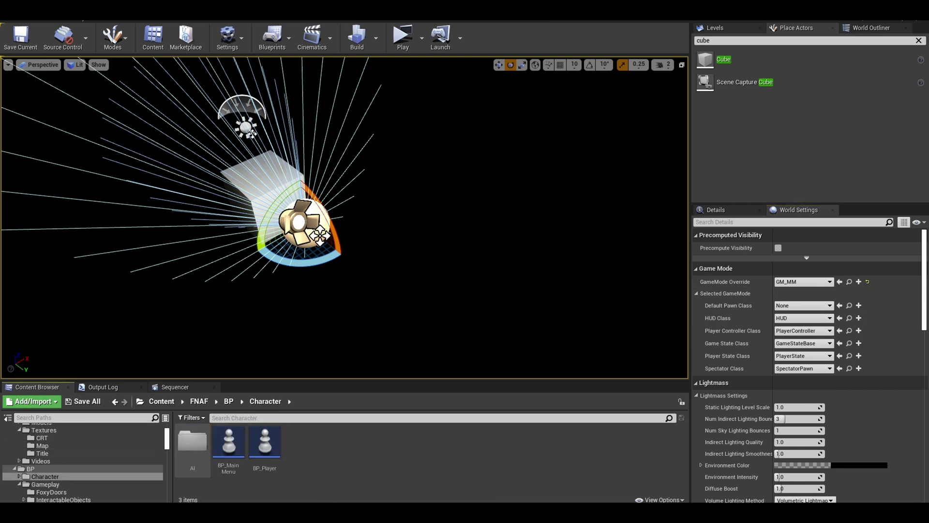
pyautogui.doubleClick(264, 442)
pyautogui.click(39, 42)
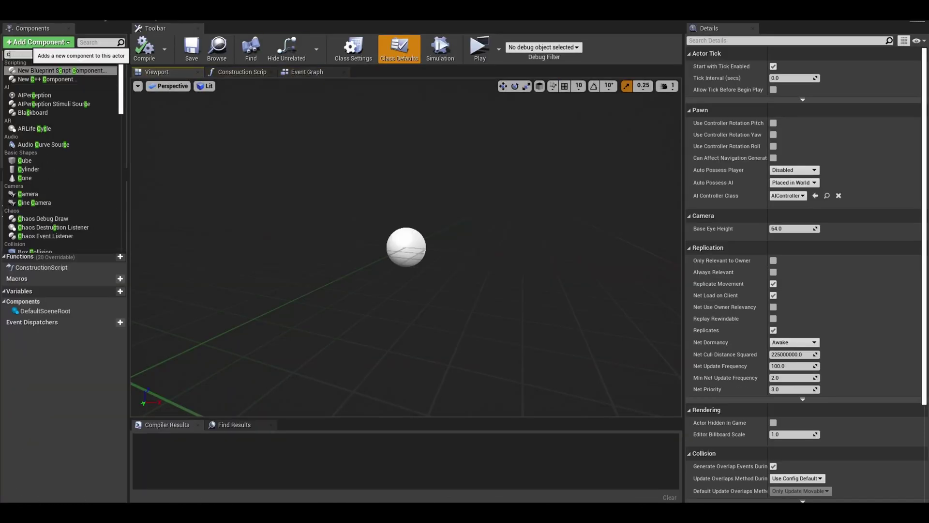
pyautogui.write('camera')
pyautogui.press('Return')
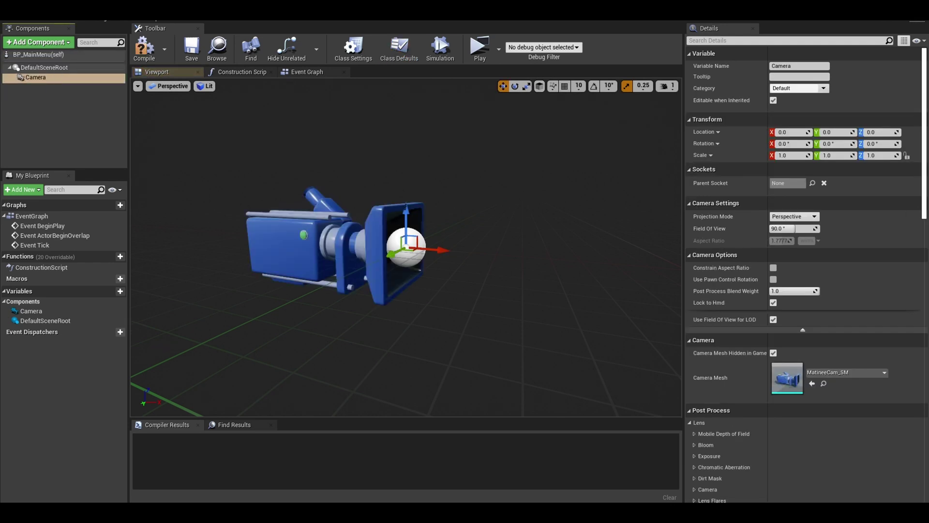
# - Set the camera's Field Of View to 60 degrees
pyautogui.click(786, 229)
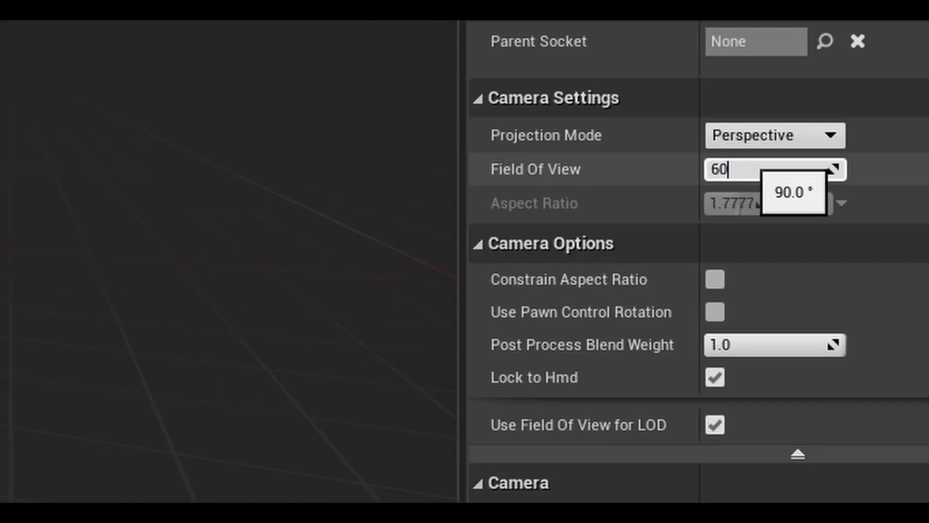
pyautogui.write('60')
pyautogui.press('Return')
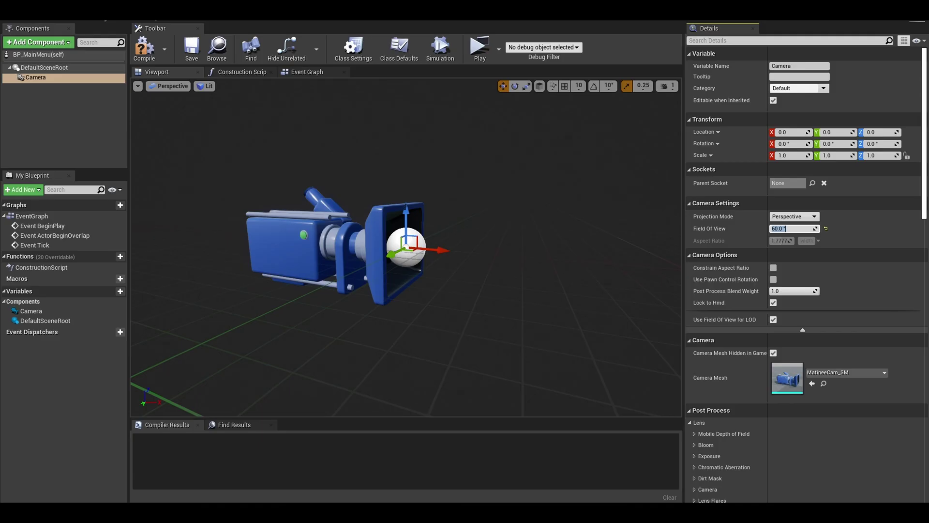
# - Compile BP_MainMenu and delete the ActorBeginOverlap and Tick events from its Event Graph
pyautogui.click(307, 71)
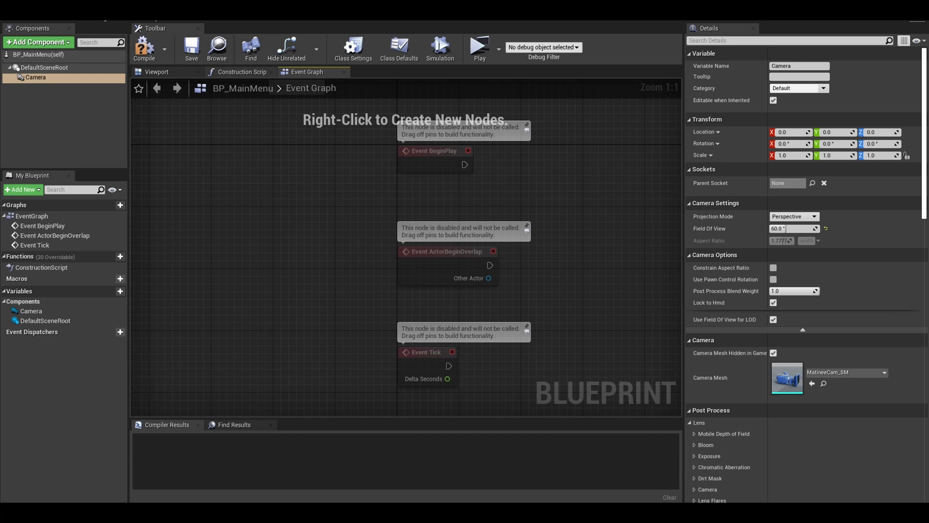
pyautogui.click(144, 48)
pyautogui.press('Delete')
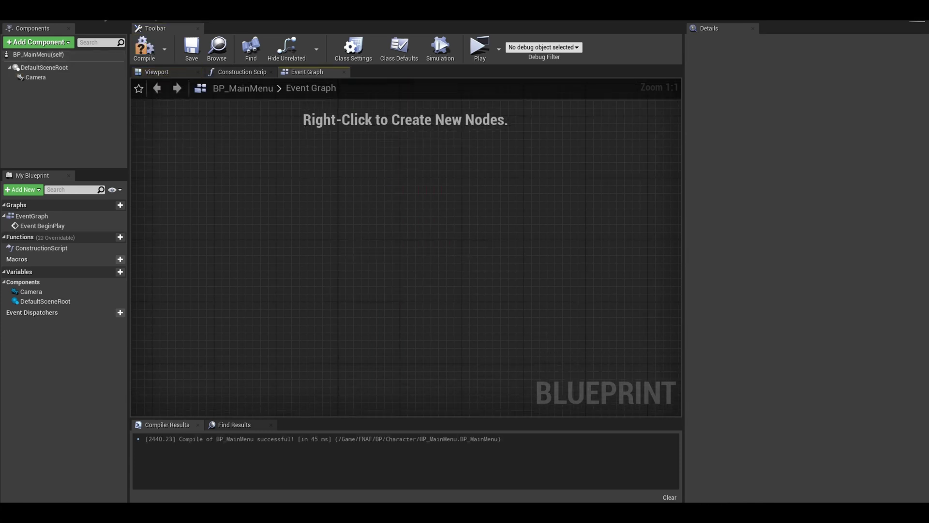
pyautogui.press('Home')
# - On Event BeginPlay, add a Get Player Controller node and a Set Show Mouse Cursor node with the cursor enabled
pyautogui.rightClick(262, 272)
pyautogui.write('getplayercontroller')
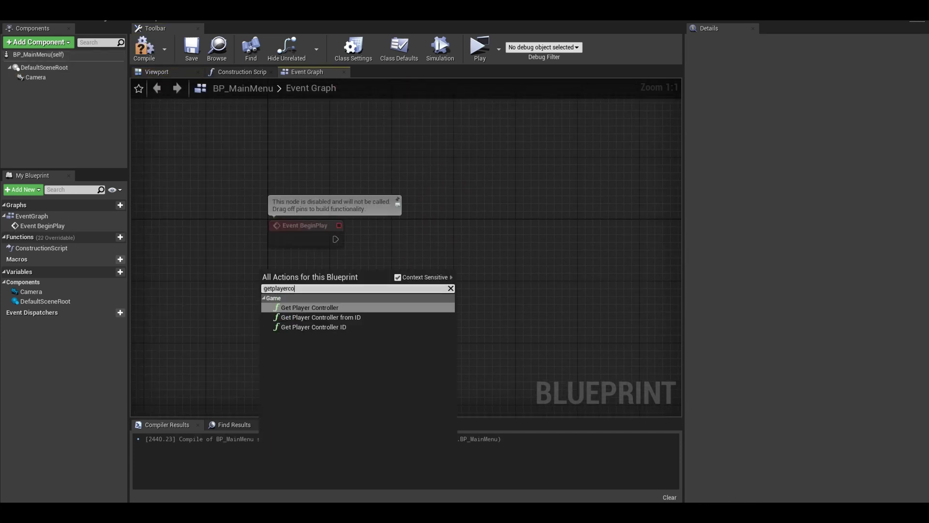
pyautogui.press('Return')
pyautogui.moveTo(369, 285); pyautogui.dragTo(406, 225)
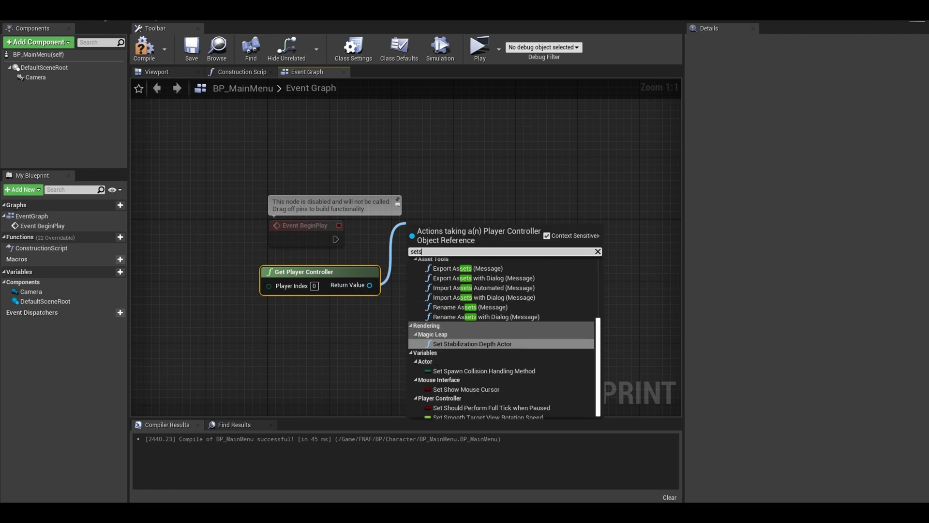
pyautogui.write('setshowmo')
pyautogui.press('Return')
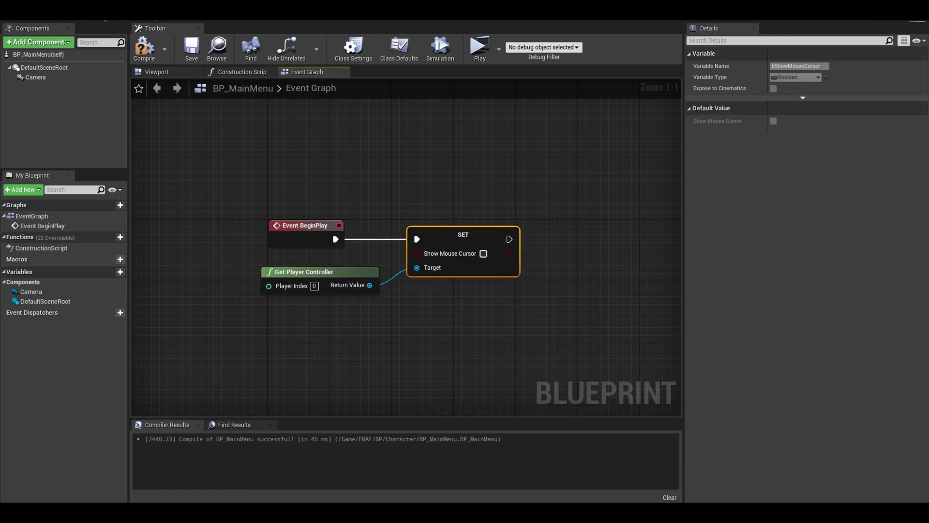
pyautogui.click(483, 253)
# - Add a Create Widget node after the Set Show Mouse Cursor node, with its class set to W_MainMenu
pyautogui.moveTo(484, 314); pyautogui.dragTo(341, 325, button='right')
pyautogui.moveTo(366, 250); pyautogui.dragTo(450, 244)
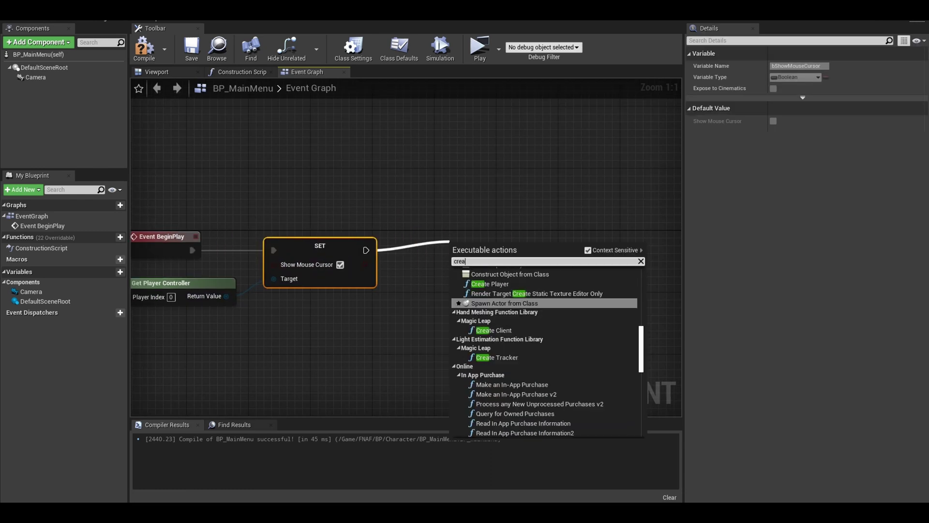
pyautogui.write('createw')
pyautogui.press('Return')
pyautogui.click(503, 268)
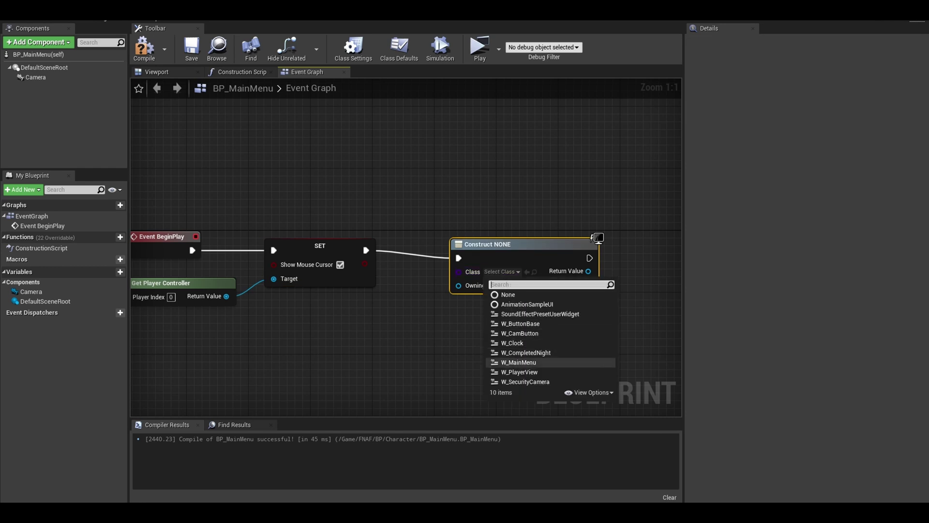
pyautogui.click(523, 363)
# - Add an Add to Viewport node fed by the W_MainMenu widget's return value
pyautogui.moveTo(556, 264); pyautogui.dragTo(392, 273, button='right')
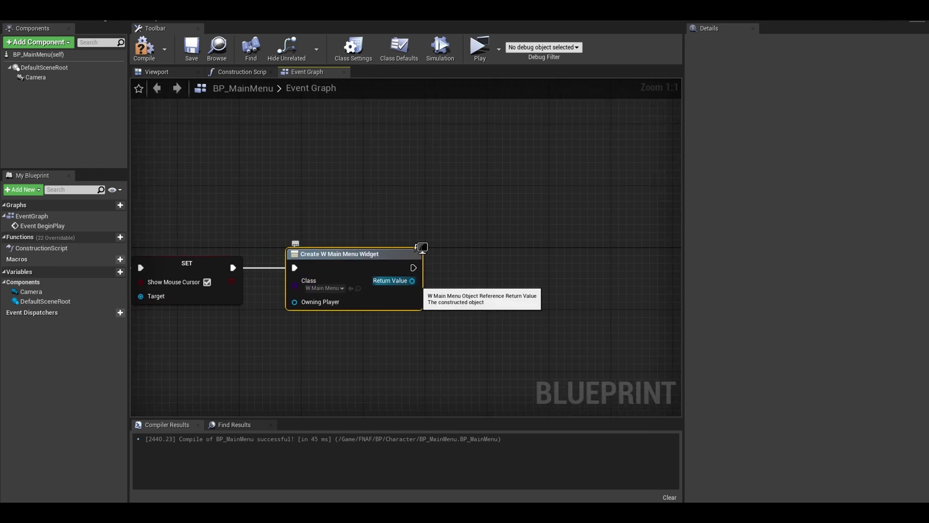
pyautogui.moveTo(412, 281); pyautogui.dragTo(464, 276)
pyautogui.write('add')
pyautogui.click(517, 357)
pyautogui.moveTo(614, 277); pyautogui.dragTo(581, 281, button='right')
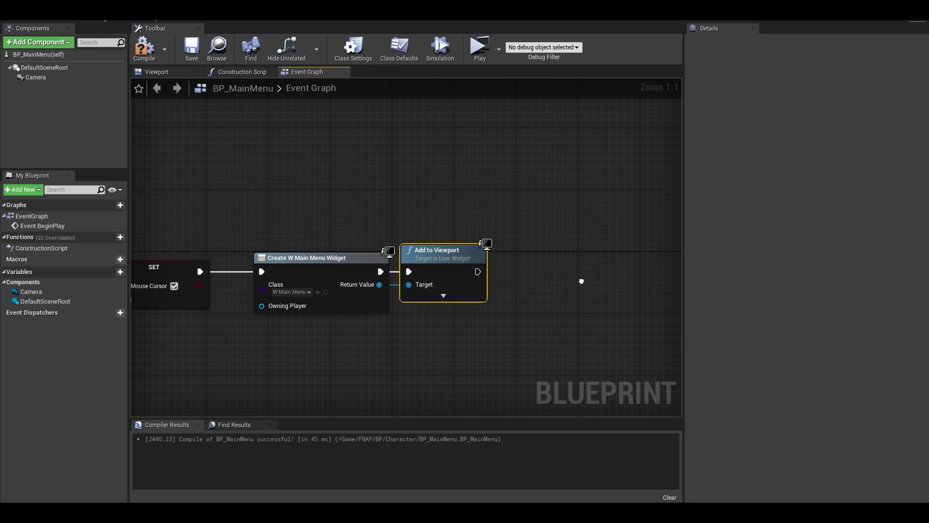
# - Add another Get Player Controller node and feed it into a Set Input Mode UI Only node
pyautogui.rightClick(447, 151)
pyautogui.write('getplayercontrol')
pyautogui.press('Return')
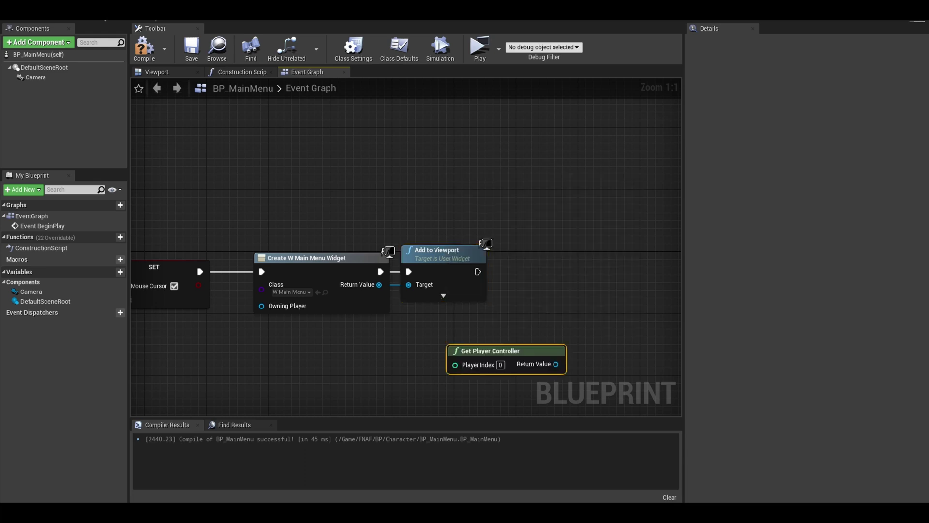
pyautogui.moveTo(556, 364); pyautogui.dragTo(574, 259)
pyautogui.write('setinpu')
pyautogui.press('Return')
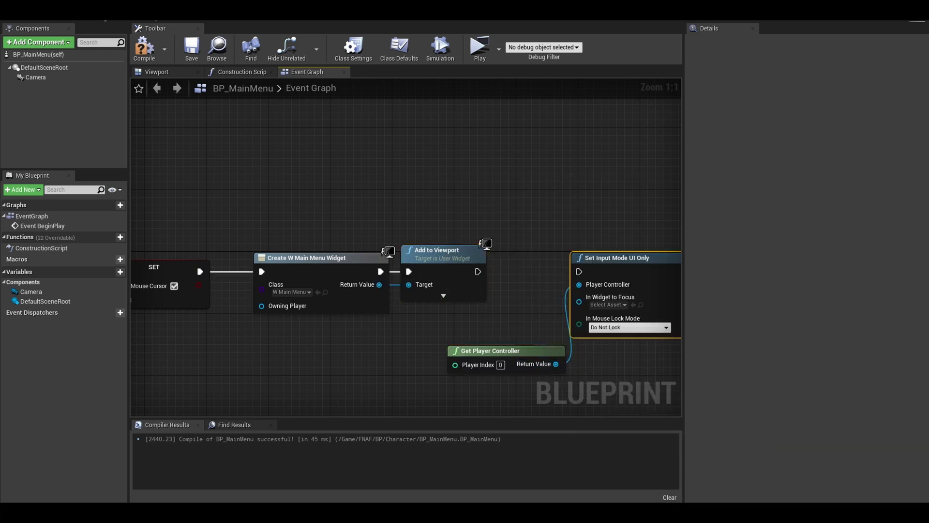
# - Wire the created widget to In Widget to Focus, run Add to Viewport into Set Input Mode UI Only, and tidy the nodes
pyautogui.moveTo(499, 303); pyautogui.dragTo(579, 301)
pyautogui.moveTo(477, 271); pyautogui.dragTo(579, 272)
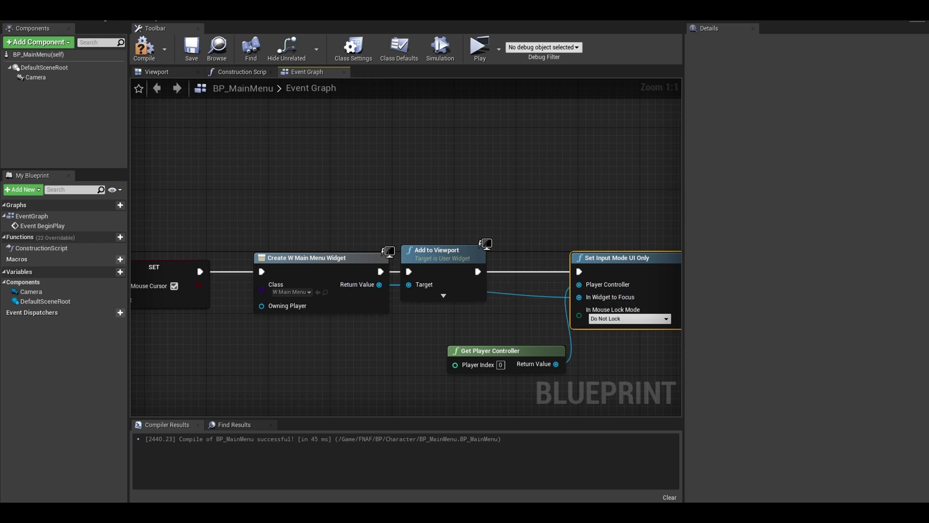
pyautogui.moveTo(489, 350); pyautogui.dragTo(381, 350)
pyautogui.moveTo(620, 257); pyautogui.dragTo(588, 258)
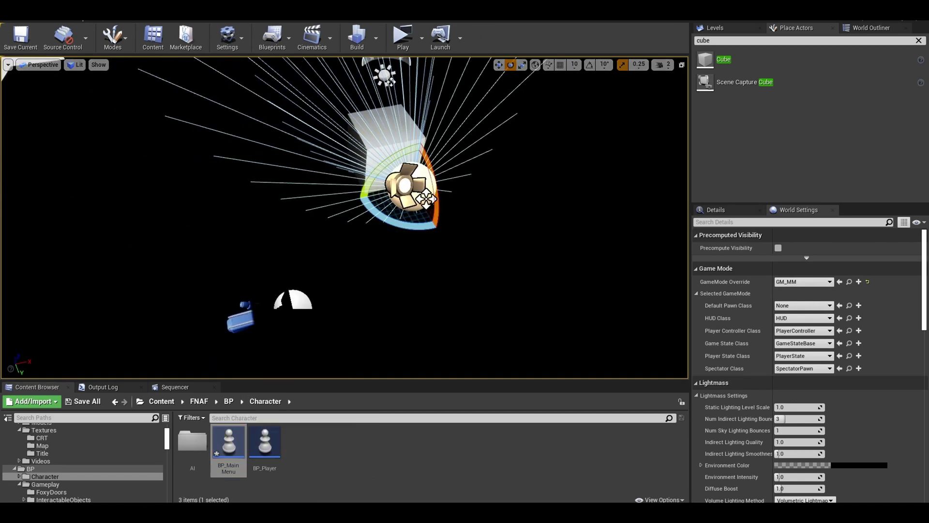
# - Place the BP_MainMenu pawn in the MainMenu level and position its camera to view the cube
pyautogui.moveTo(332, 312); pyautogui.dragTo(469, 342)
pyautogui.press('w')
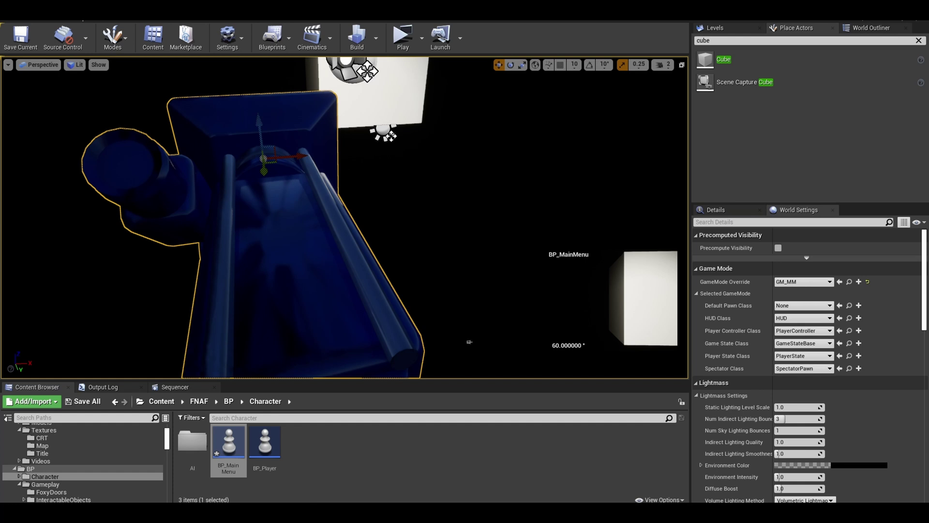
pyautogui.moveTo(468, 342); pyautogui.dragTo(468, 341, button='middle')
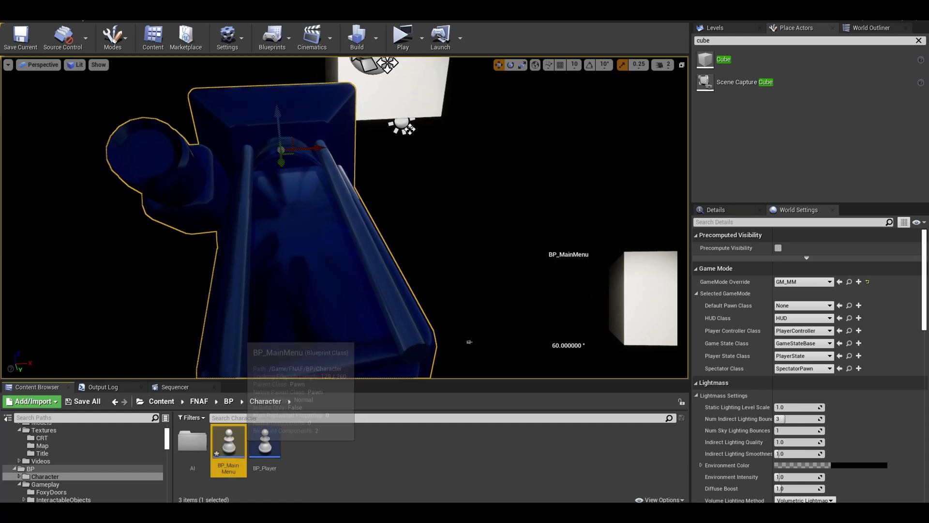
pyautogui.click(228, 443)
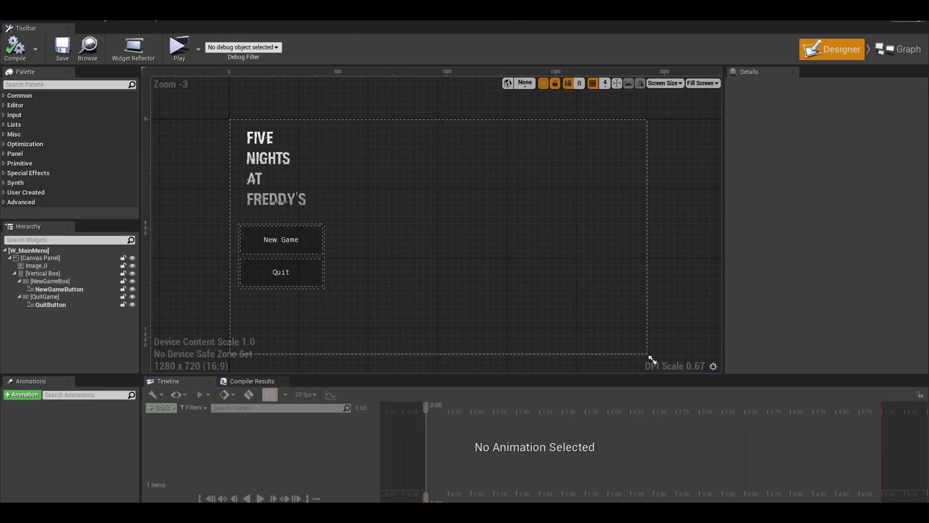
# - Add an Image to the W_MainMenu canvas panel and set its anchors to stretch across the full screen
pyautogui.click(652, 359)
pyautogui.write('ima')
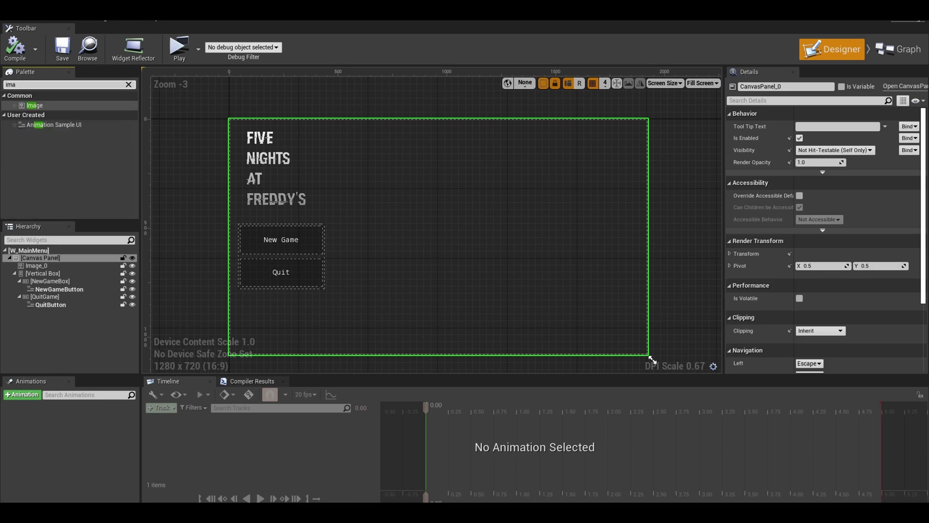
pyautogui.moveTo(409, 151); pyautogui.dragTo(410, 151)
pyautogui.click(821, 128)
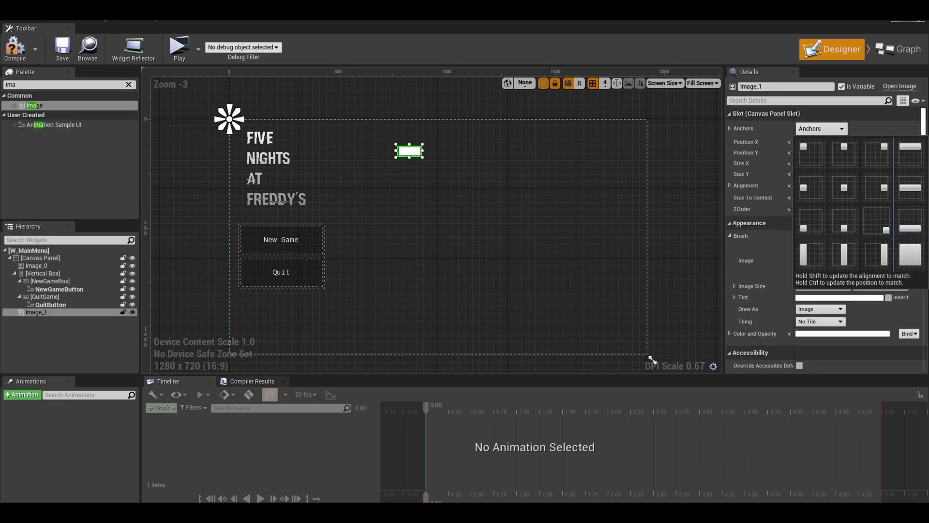
pyautogui.click(910, 254)
# - Set the new image's left, top, right and bottom offsets to 0 and its ZOrder to -1
pyautogui.write('0')
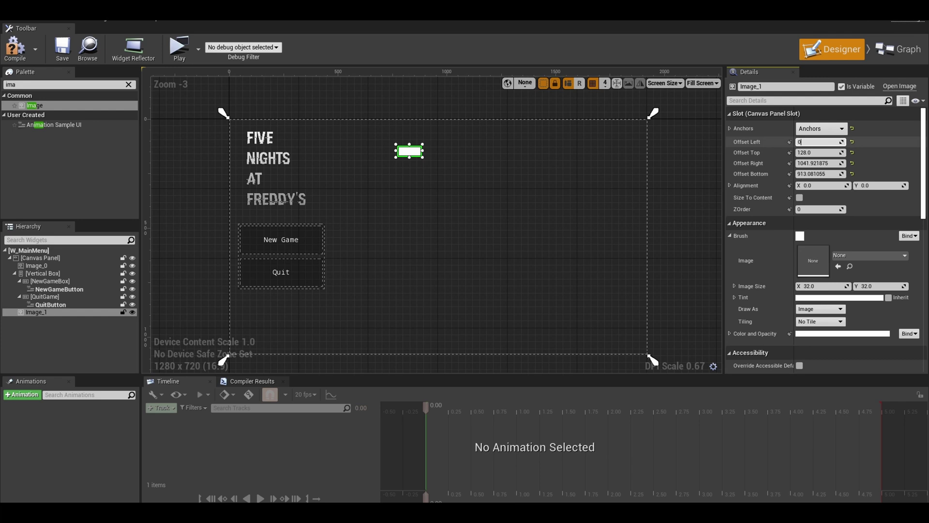
pyautogui.press('Tab')
pyautogui.write('0')
pyautogui.press('Tab')
pyautogui.write('0')
pyautogui.press('Tab')
pyautogui.write('0')
pyautogui.press('Tab')
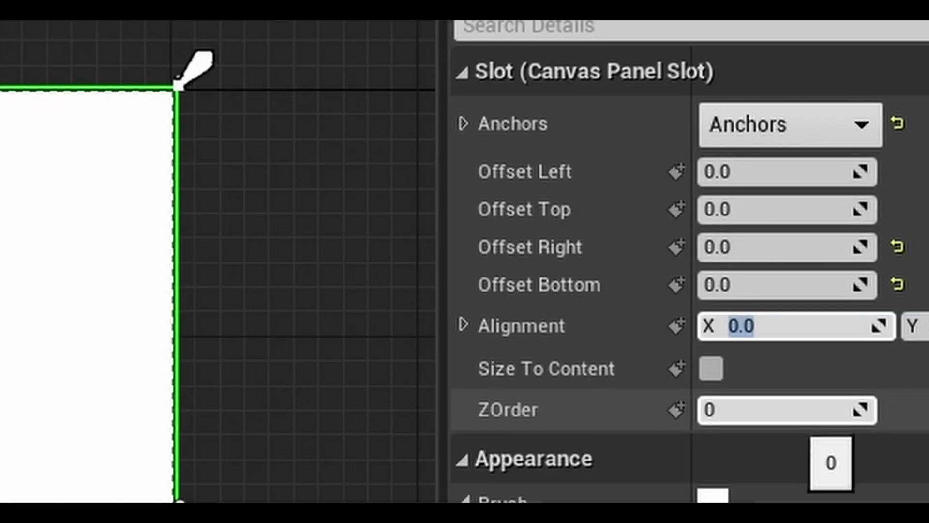
pyautogui.press('Tab')
pyautogui.press('Tab')
pyautogui.write('-1')
pyautogui.press('Return')
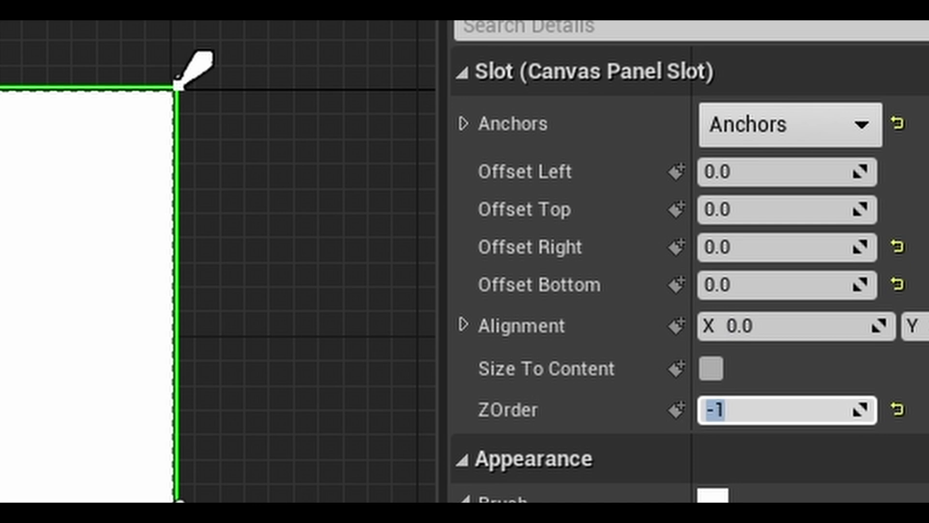
# - Set the full-screen image's Color and Opacity to black with an alpha of 0.436
pyautogui.click(712, 496)
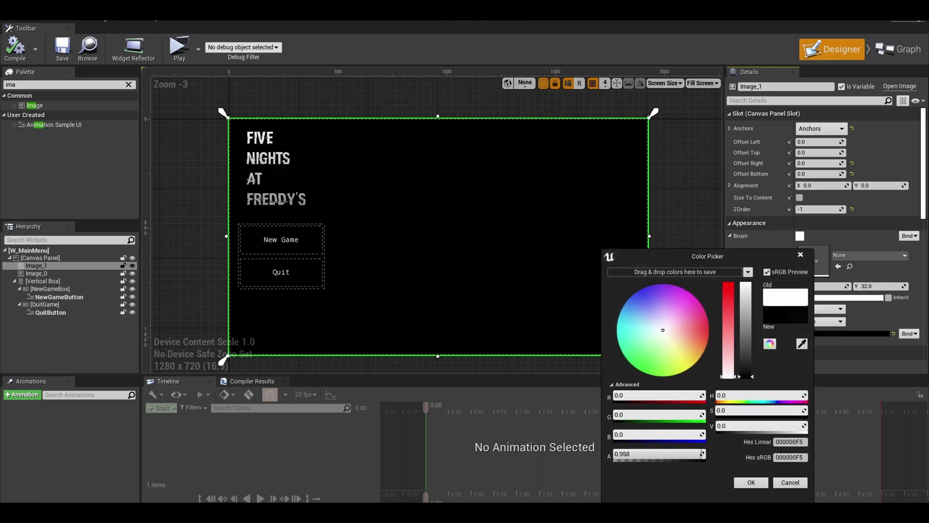
pyautogui.moveTo(701, 454); pyautogui.dragTo(652, 453)
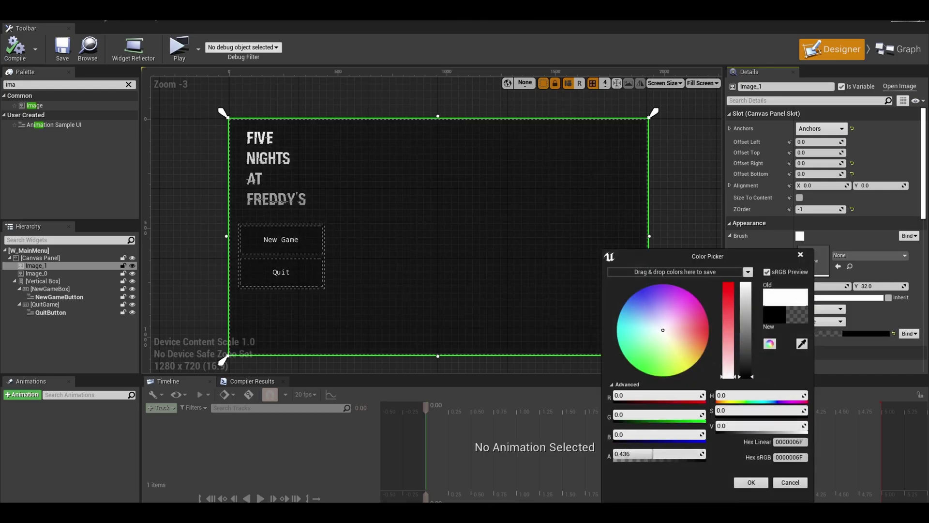
pyautogui.press('Return')
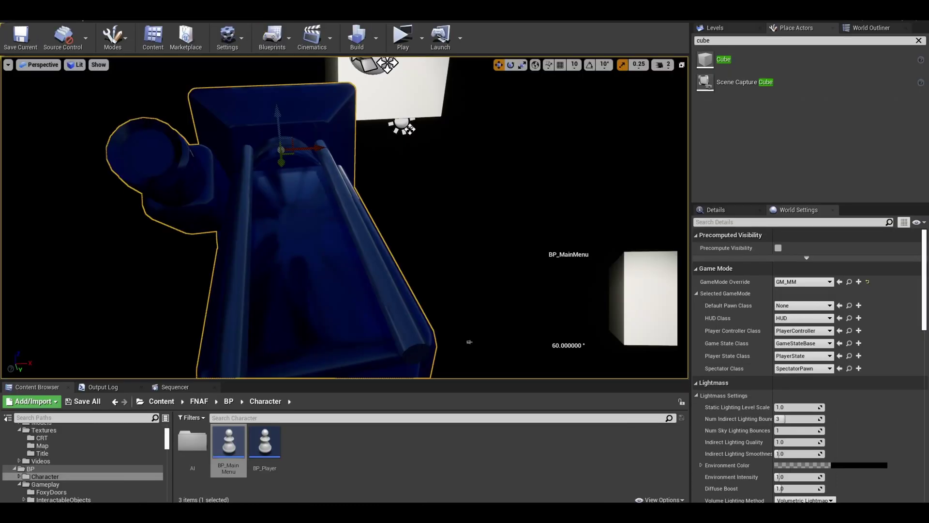
# - Create a folder named Static in the Assets Materials folder
pyautogui.click(30, 469)
pyautogui.click(44, 468)
pyautogui.rightClick(526, 445)
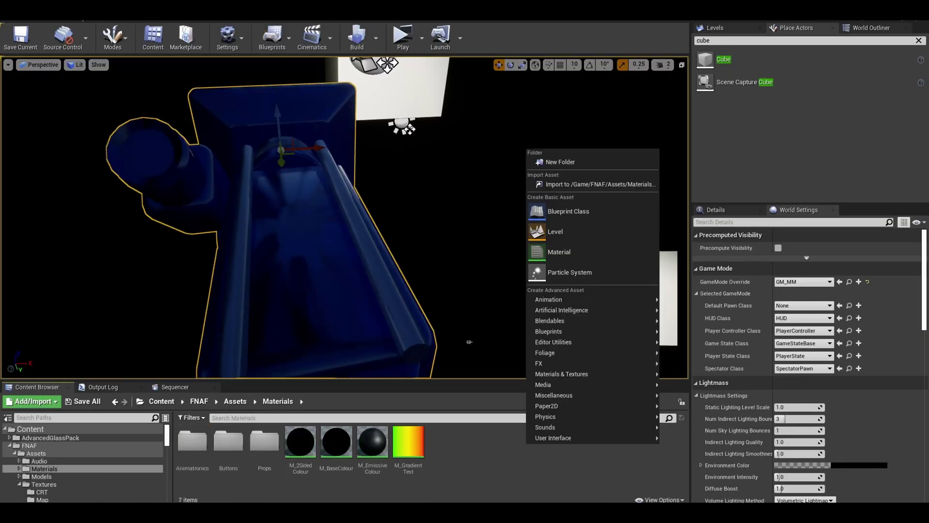
pyautogui.click(544, 161)
pyautogui.write('Statuc')
pyautogui.press('Return')
# - Create a material named M_Static inside the Static folder
pyautogui.doubleClick(264, 440)
pyautogui.rightClick(303, 436)
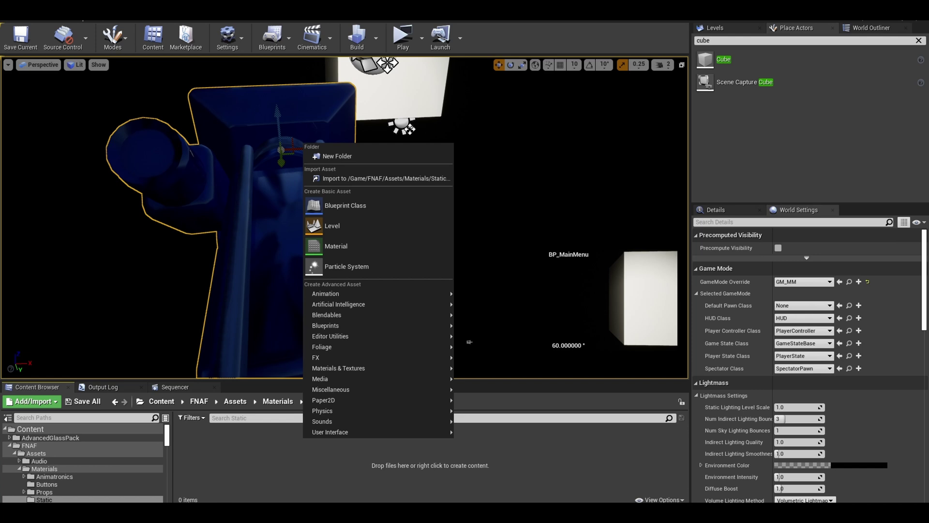
pyautogui.click(329, 246)
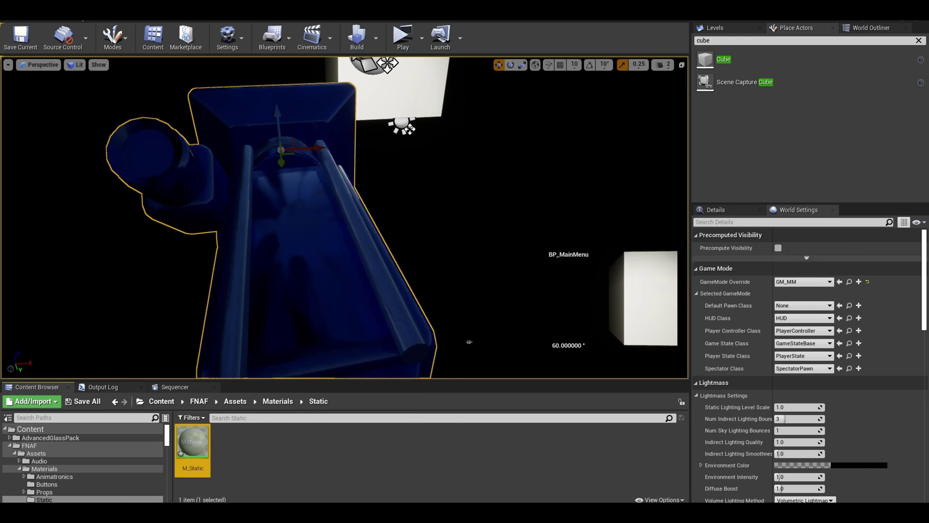
# - Open M_Static and set its Material Domain to User Interface
pyautogui.doubleClick(193, 440)
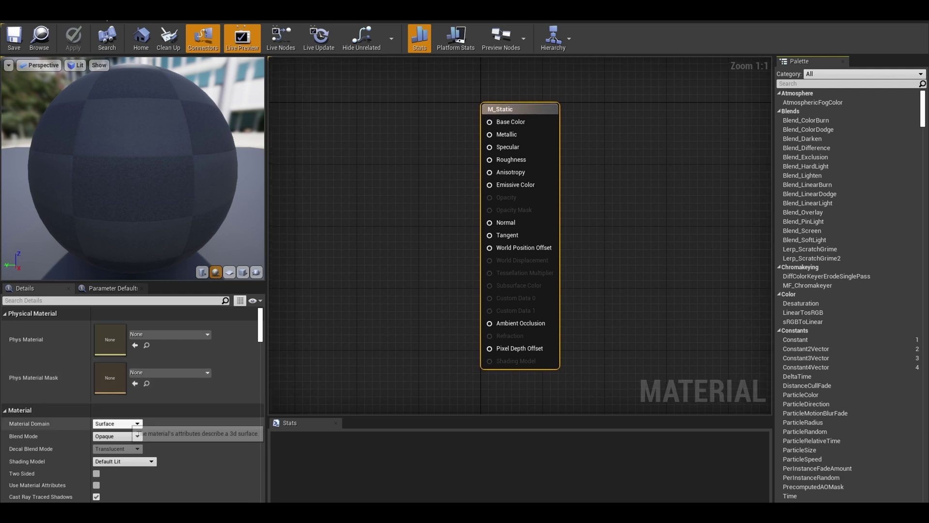
pyautogui.click(134, 424)
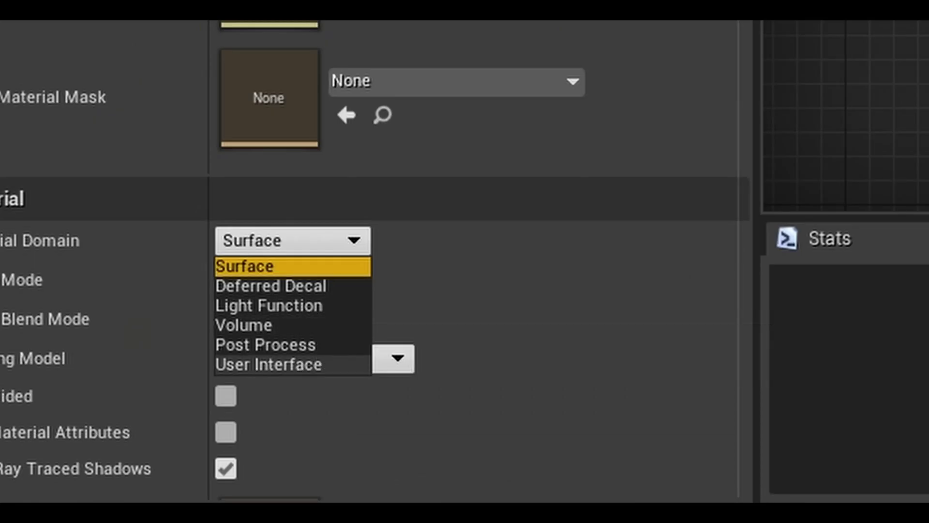
pyautogui.click(269, 364)
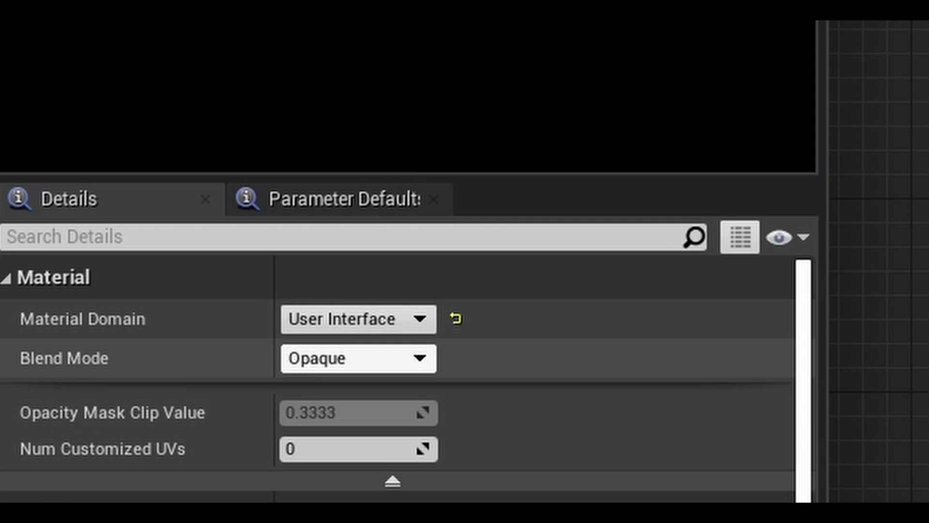
# - Set M_Static's Blend Mode to Translucent and add a Texture Sample node using the CRTNoise texture
pyautogui.click(359, 358)
pyautogui.click(327, 423)
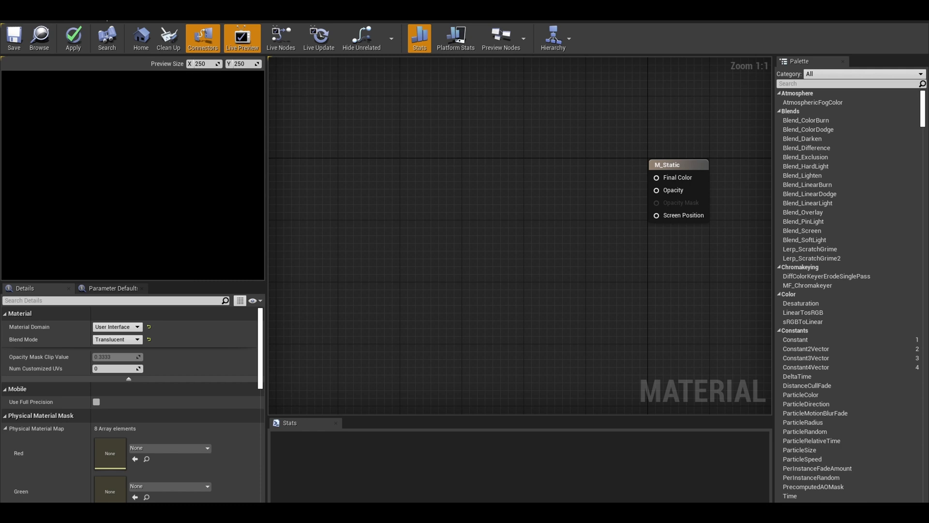
pyautogui.moveTo(423, 174); pyautogui.dragTo(569, 252, button='right')
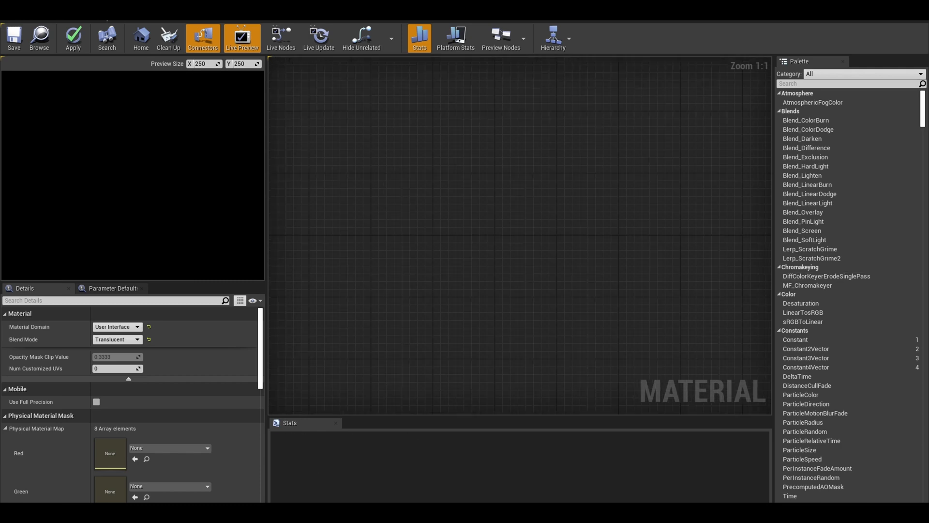
pyautogui.hotkey('ctrl', 'v')
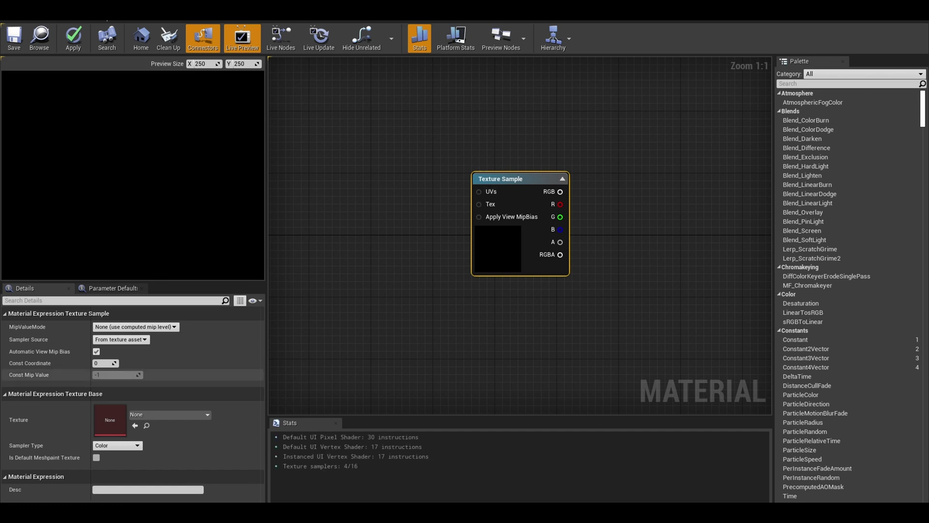
pyautogui.click(170, 414)
pyautogui.write('crt')
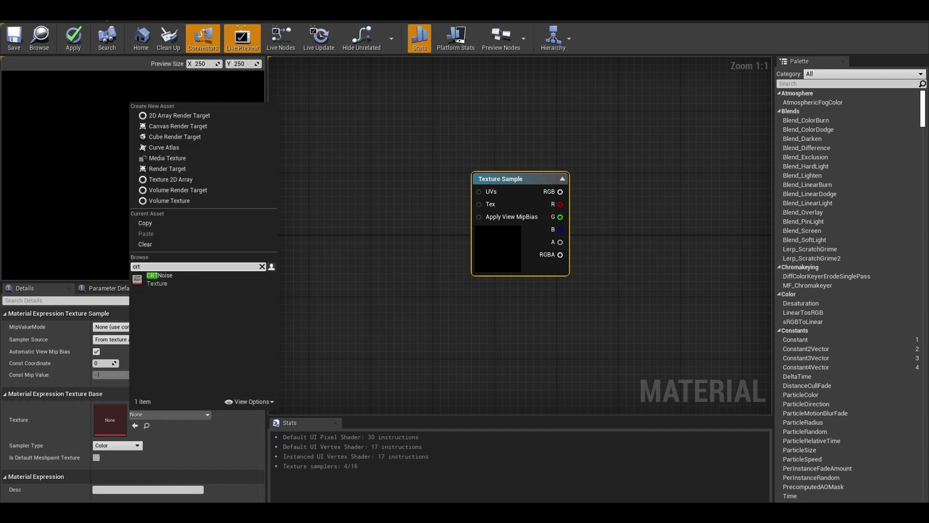
pyautogui.press('Return')
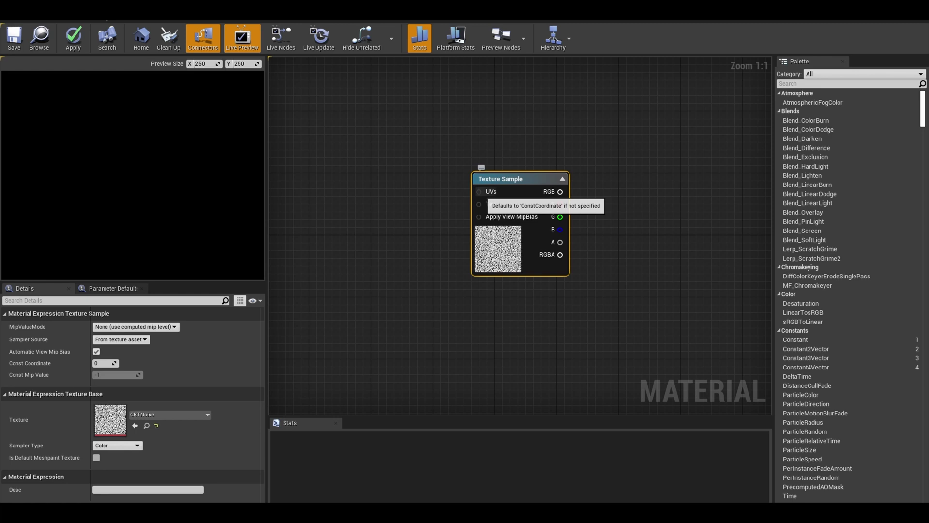
# - Feed the Texture Sample's UVs from a new Panner node, with a TexCoord node connected to the Panner's Coordinate
pyautogui.moveTo(333, 199); pyautogui.dragTo(334, 200)
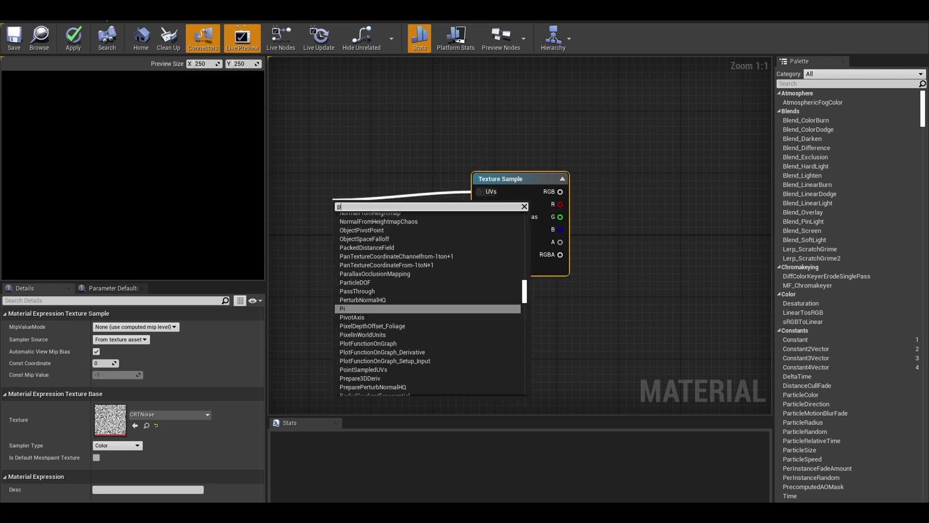
pyautogui.write('panne')
pyautogui.press('Return')
pyautogui.moveTo(523, 219); pyautogui.dragTo(584, 218, button='right')
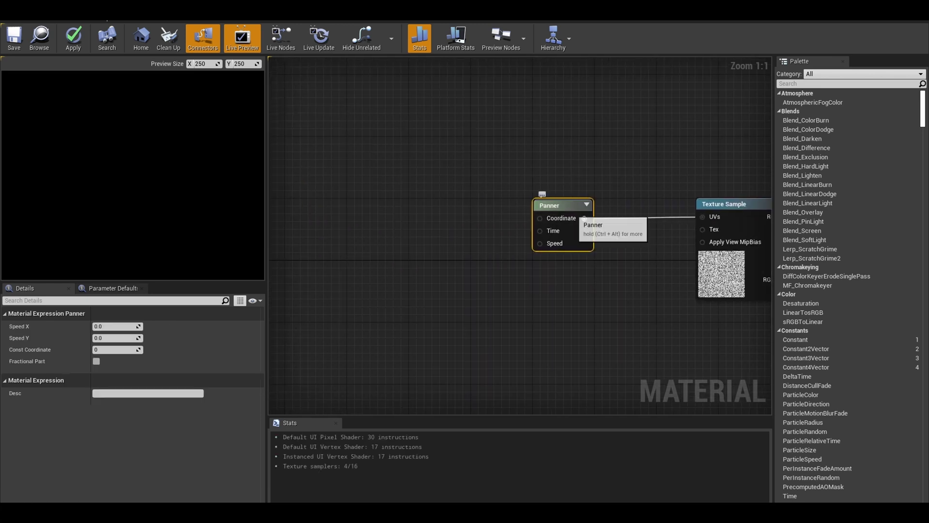
pyautogui.moveTo(435, 215); pyautogui.dragTo(376, 206)
pyautogui.write('texc')
pyautogui.press('Return')
# - Add a Time node below the TexCoord and connect its output to a new Cosine node and a new Sine node
pyautogui.rightClick(371, 242)
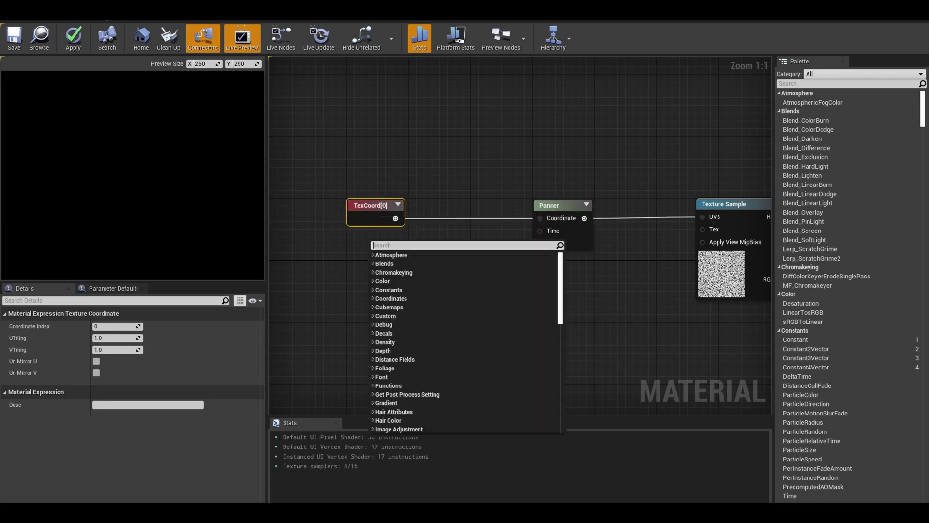
pyautogui.write('tyme')
pyautogui.press('Return')
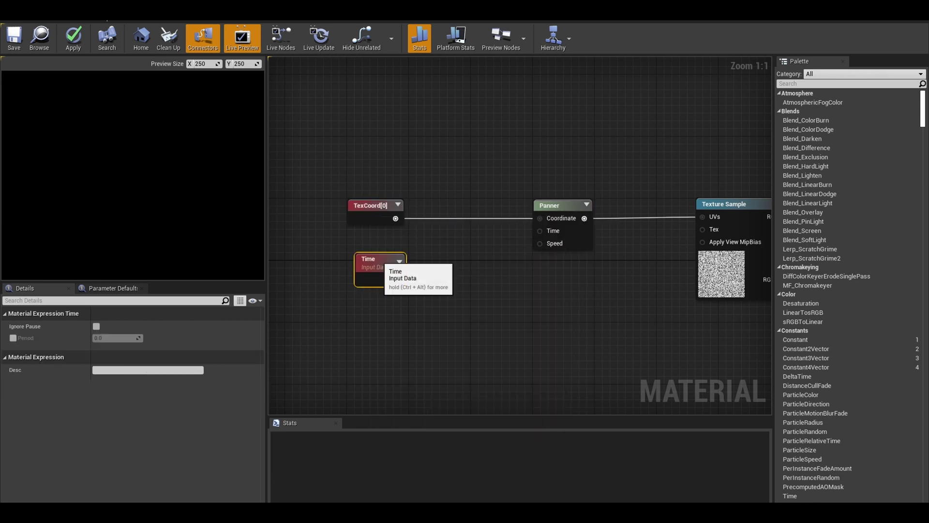
pyautogui.moveTo(389, 287); pyautogui.dragTo(431, 264)
pyautogui.write('cos')
pyautogui.press('Return')
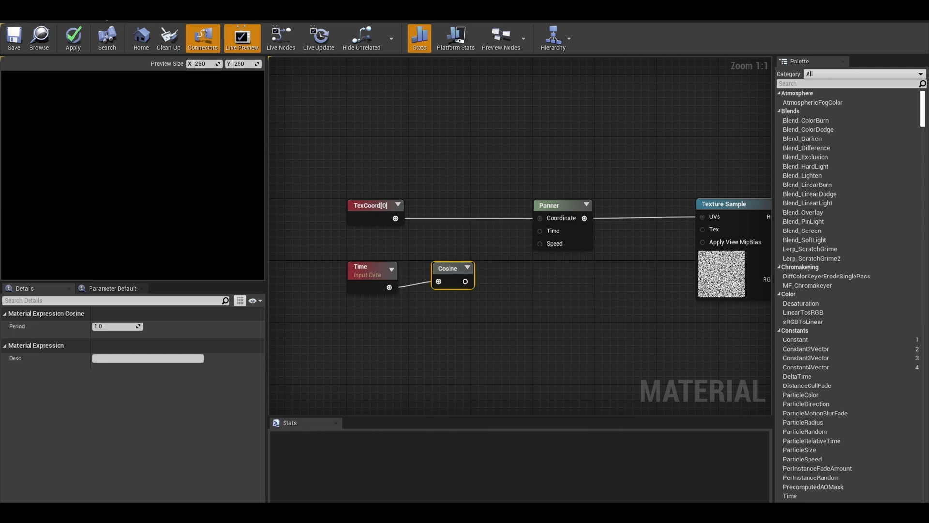
pyautogui.moveTo(389, 287); pyautogui.dragTo(498, 286)
pyautogui.write('sin')
pyautogui.press('Return')
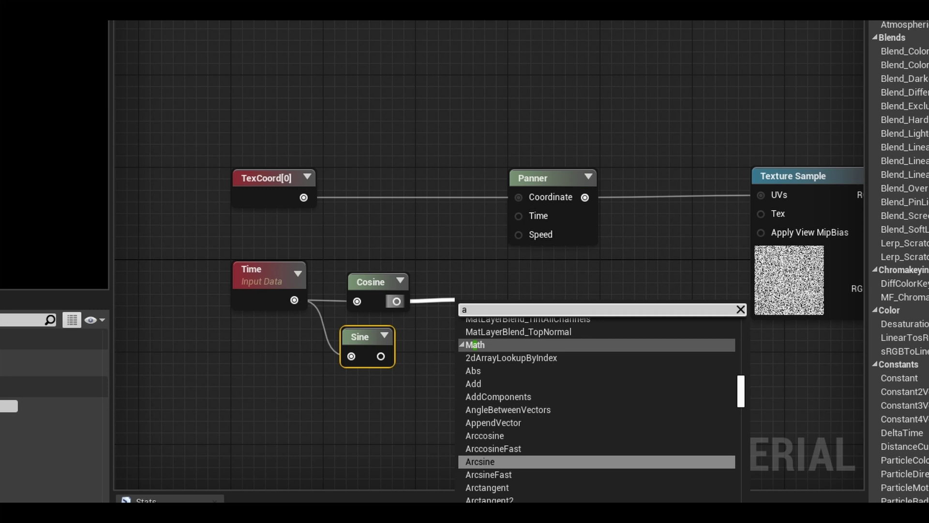
# - Sum Cosine and Sine with an Add node into the Panner's Speed, and connect the Time node to the Panner's Time
pyautogui.write('add')
pyautogui.press('Return')
pyautogui.moveTo(443, 364); pyautogui.dragTo(466, 347)
pyautogui.moveTo(495, 328); pyautogui.dragTo(294, 300)
pyautogui.moveTo(285, 290); pyautogui.dragTo(290, 244)
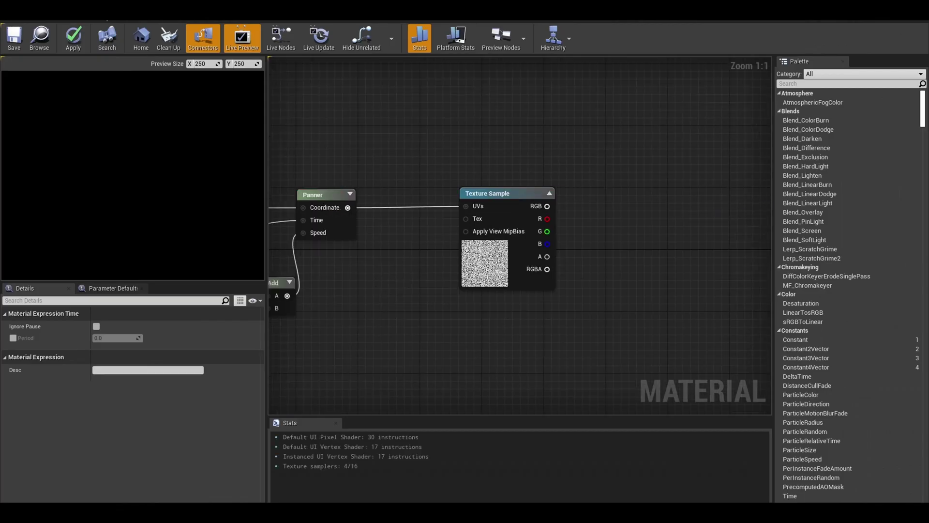
# - Connect the Texture Sample's RGB to the material's Final Color and frame the noise nodes in a comment named Noise
pyautogui.scroll(-3, 582, 231)
pyautogui.moveTo(389, 189); pyautogui.dragTo(399, 202)
pyautogui.moveTo(599, 228); pyautogui.dragTo(604, 232)
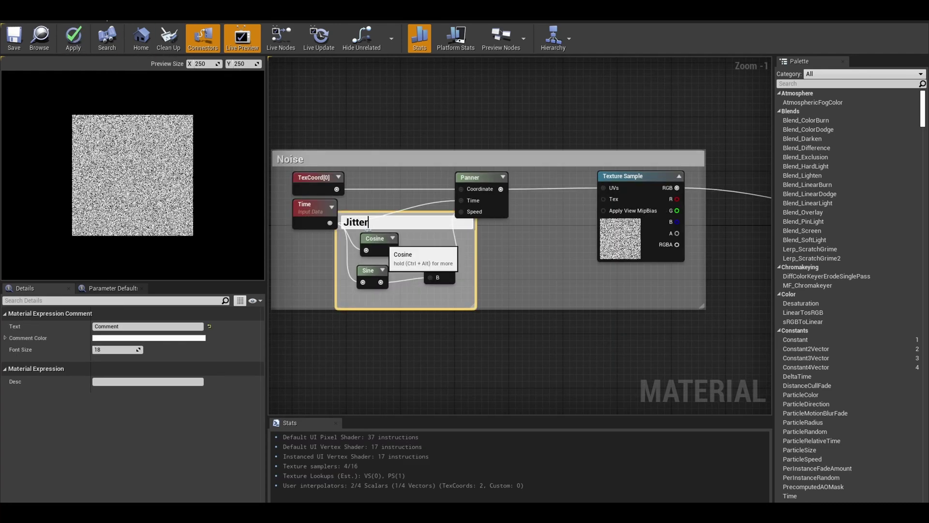
# - Title the comment around the Cosine, Sine and Add nodes "Jittering effect"
pyautogui.write('ing effect')
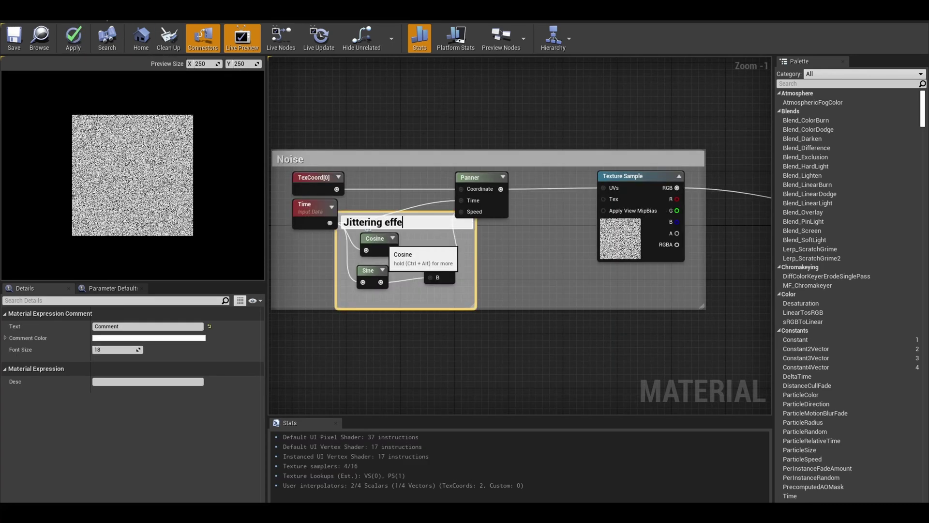
pyautogui.press('Return')
pyautogui.click(571, 97)
# - Add a second TexCoord node below the Noise comment and feed it into a BreakOutFloat2Components node
pyautogui.scroll(-3, 571, 97)
pyautogui.scroll(3, 440, 138)
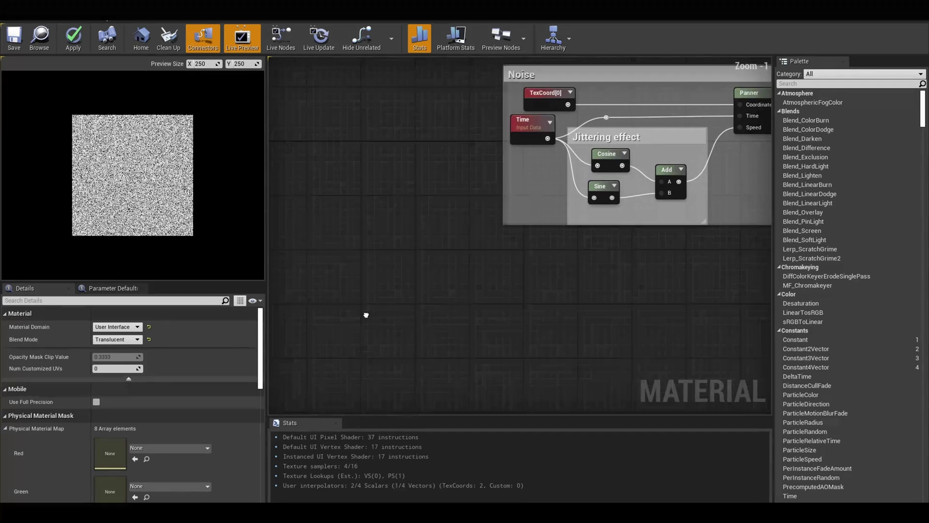
pyautogui.click(372, 306)
pyautogui.scroll(1, 374, 305)
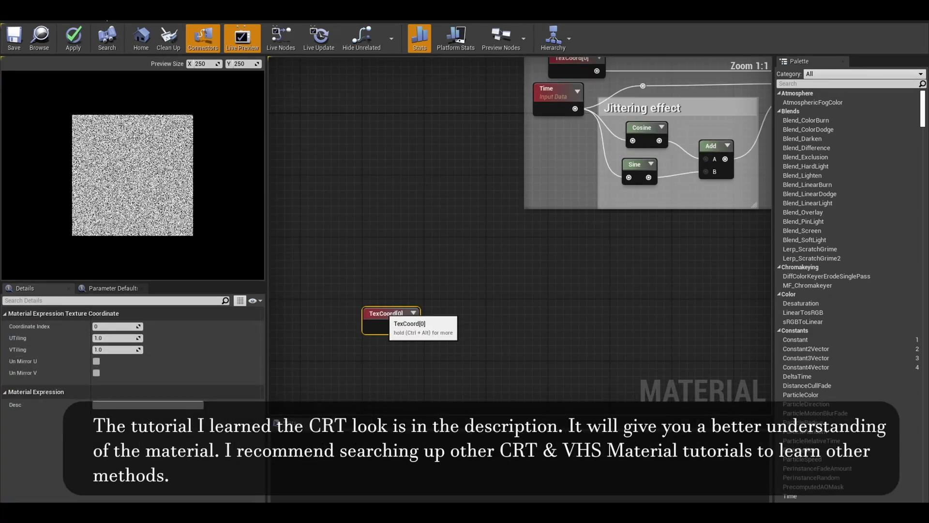
pyautogui.moveTo(411, 319); pyautogui.dragTo(428, 317)
pyautogui.write('brea')
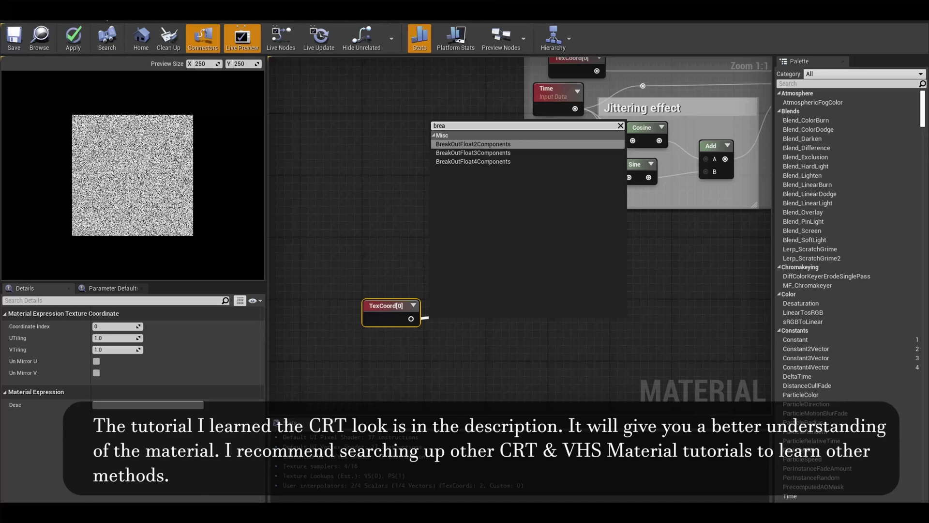
pyautogui.press('Return')
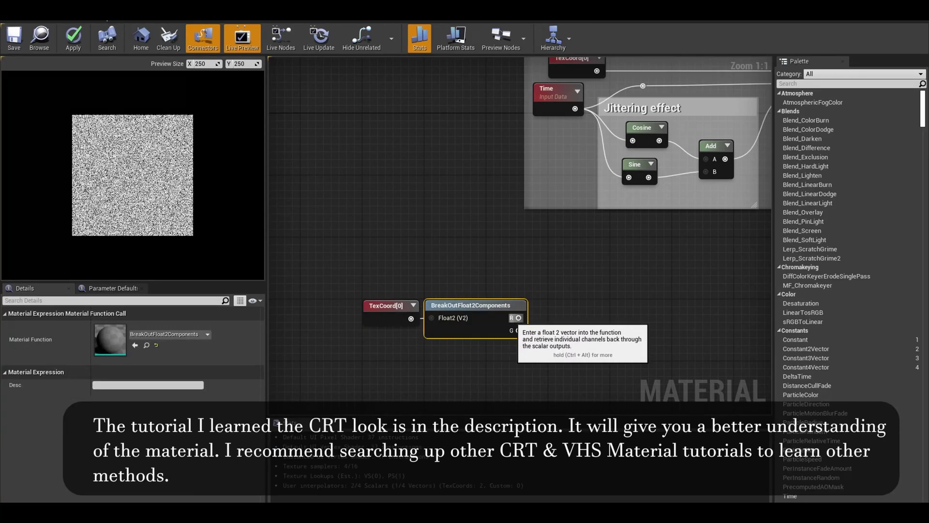
# - Connect the R output of BreakOutFloat2Components to the A input of a new AppendVector node
pyautogui.moveTo(421, 320); pyautogui.dragTo(338, 302, button='right')
pyautogui.moveTo(434, 299); pyautogui.dragTo(529, 291)
pyautogui.write('appe')
pyautogui.press('Up')
pyautogui.press('Up')
pyautogui.press('Up')
pyautogui.press('Up')
pyautogui.press('Up')
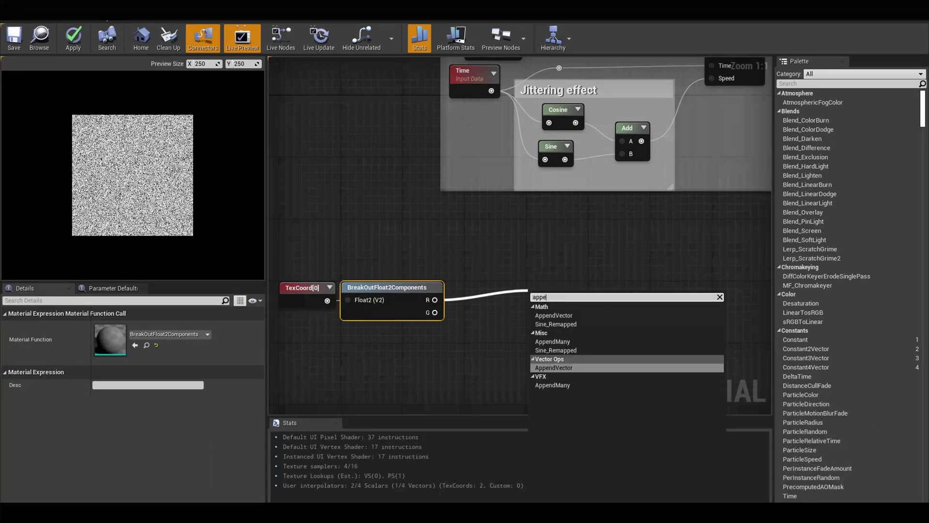
pyautogui.press('Return')
# - Route the G output of BreakOutFloat2Components through a new Add node into the Append node's B input
pyautogui.moveTo(435, 312); pyautogui.dragTo(456, 322)
pyautogui.write('add')
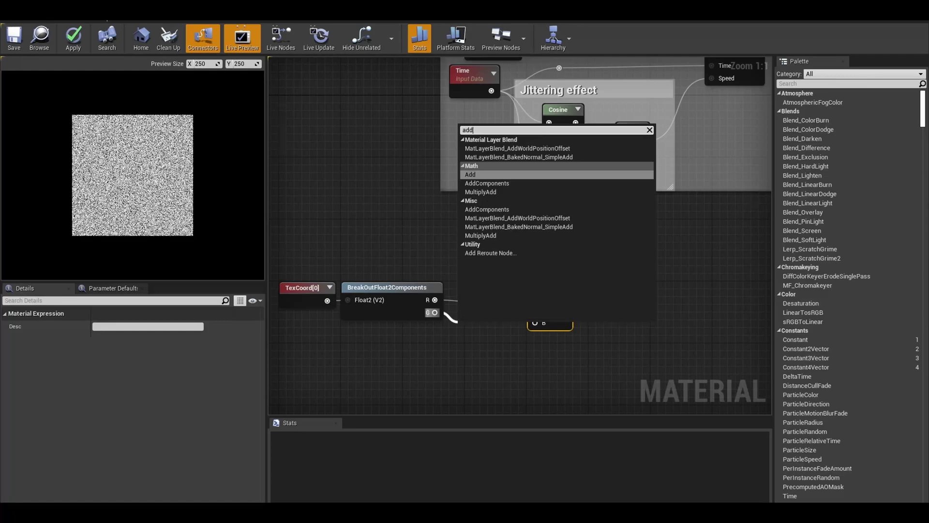
pyautogui.press('Return')
pyautogui.moveTo(533, 314); pyautogui.dragTo(501, 339)
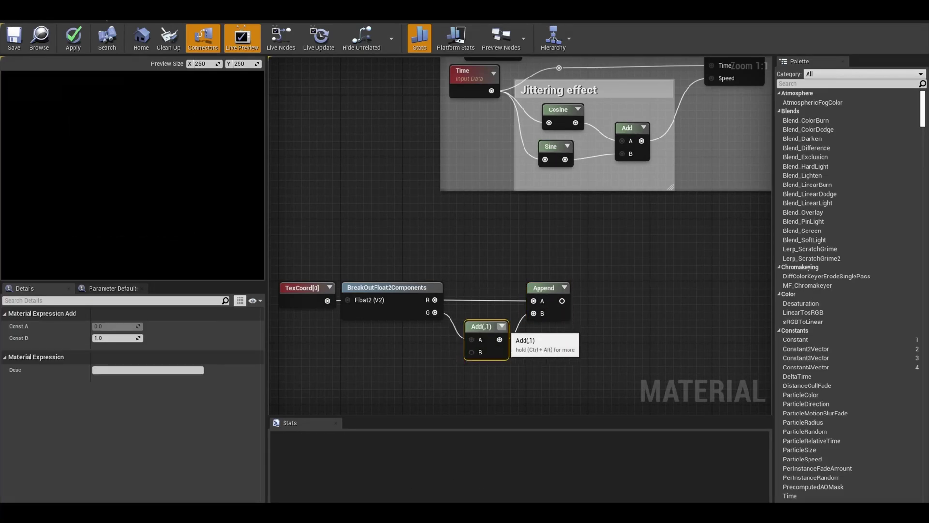
# - Expand the Append node's preview and feed its output into the Coordinate of a new Panner node
pyautogui.click(565, 288)
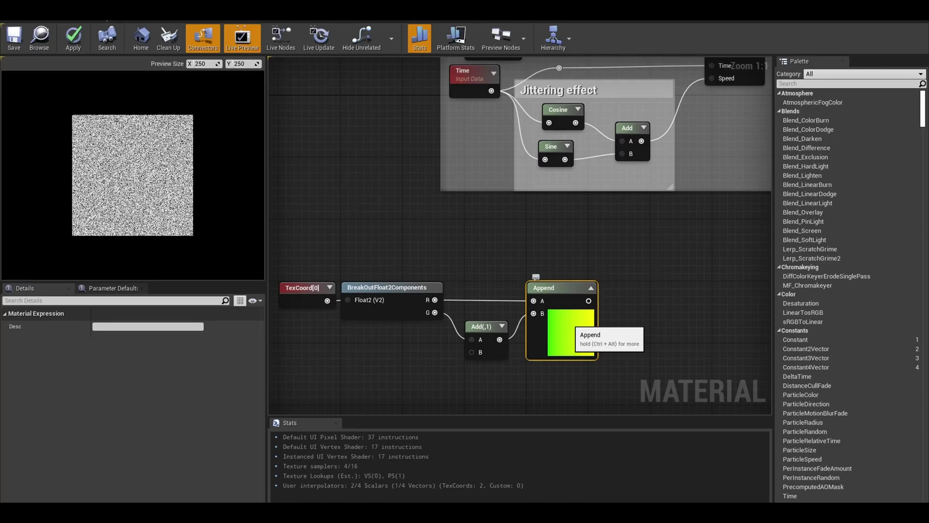
pyautogui.moveTo(570, 322); pyautogui.dragTo(510, 306, button='right')
pyautogui.moveTo(529, 285); pyautogui.dragTo(579, 284)
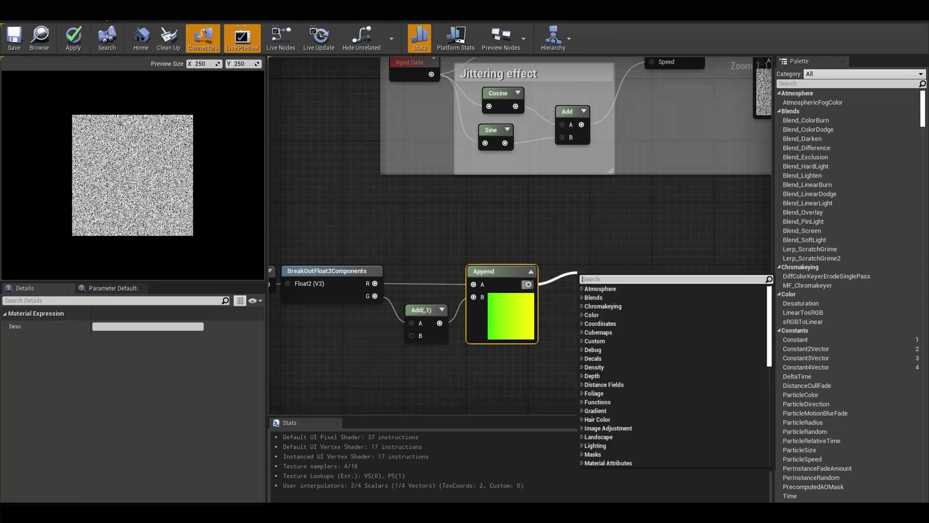
pyautogui.write('panner')
pyautogui.press('Return')
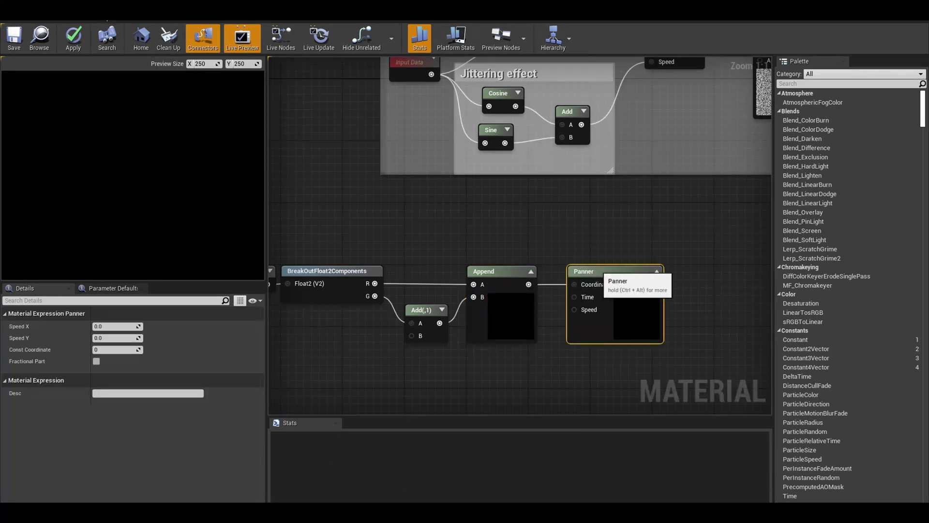
# - Add a Time node below the second TexCoord and connect it to the A input of a new Multiply node
pyautogui.moveTo(595, 305); pyautogui.dragTo(703, 235, button='right')
pyautogui.rightClick(329, 321)
pyautogui.write('time')
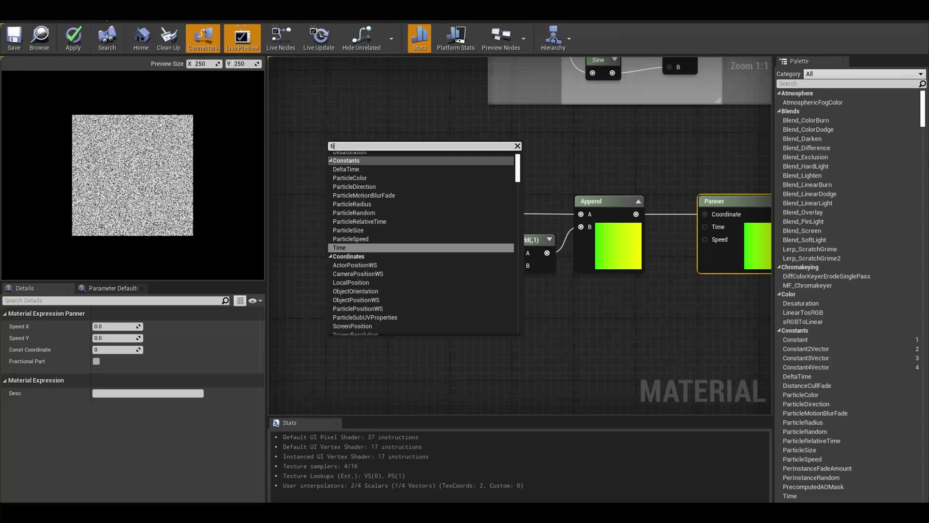
pyautogui.press('Return')
pyautogui.moveTo(368, 344); pyautogui.dragTo(415, 328)
pyautogui.write('mul')
pyautogui.press('Return')
pyautogui.moveTo(415, 328); pyautogui.dragTo(482, 263, button='right')
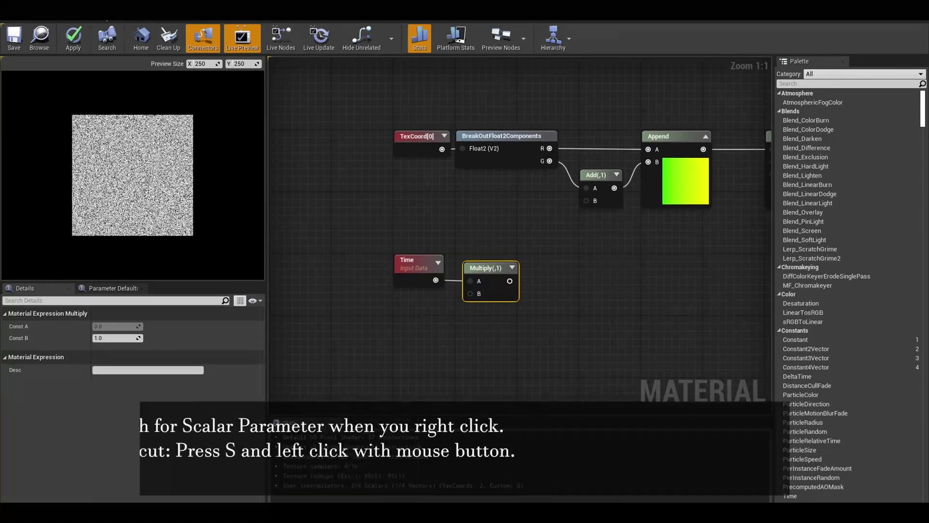
# - Add a scalar parameter named LineSpeed below the Time node and connect it to the Multiply node's B input
pyautogui.press('s')
pyautogui.click(406, 328)
pyautogui.write('LineSpe')
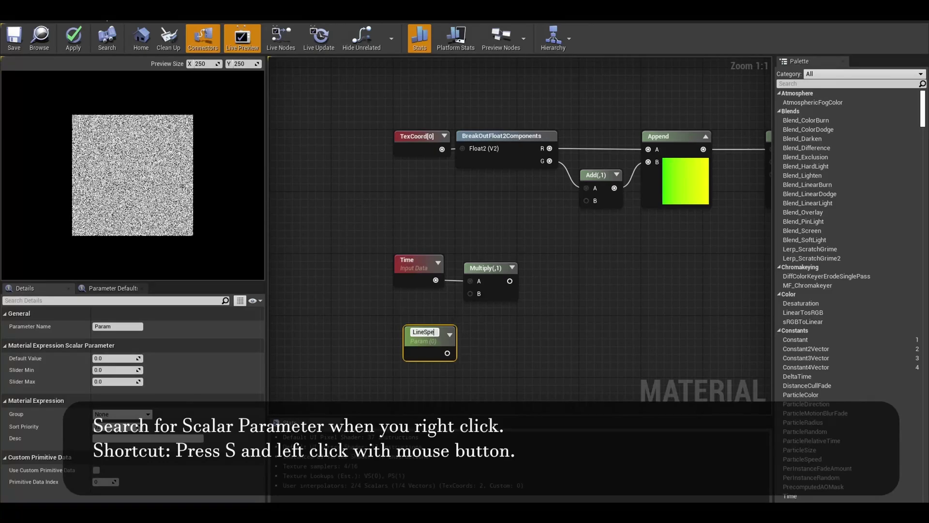
pyautogui.write('ed')
pyautogui.press('Return')
pyautogui.moveTo(422, 334); pyautogui.dragTo(469, 293)
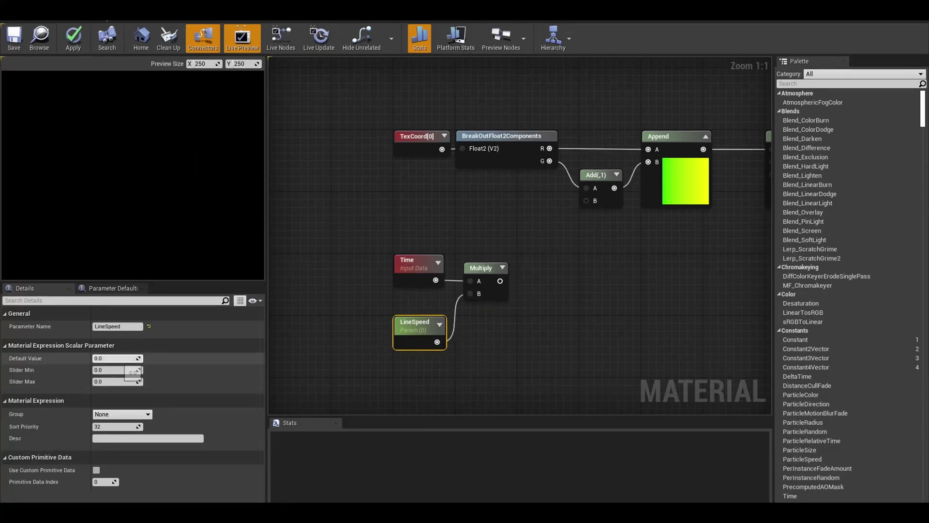
# - Set the LineSpeed parameter's Default Value to 0.1
pyautogui.click(126, 359)
pyautogui.write('0.1')
pyautogui.press('Return')
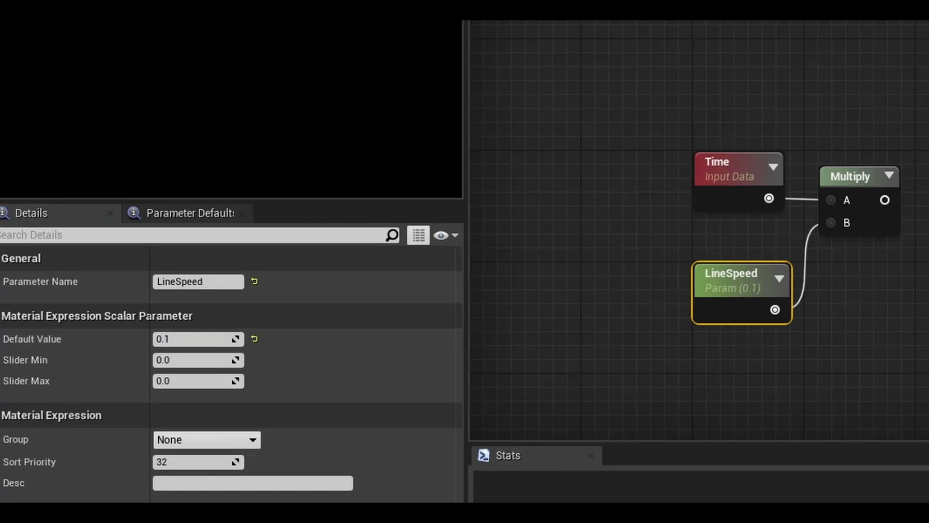
# - Expand the Multiply node's thumbnail and preview that node in the material viewport
pyautogui.click(358, 303)
pyautogui.rightClick(366, 306)
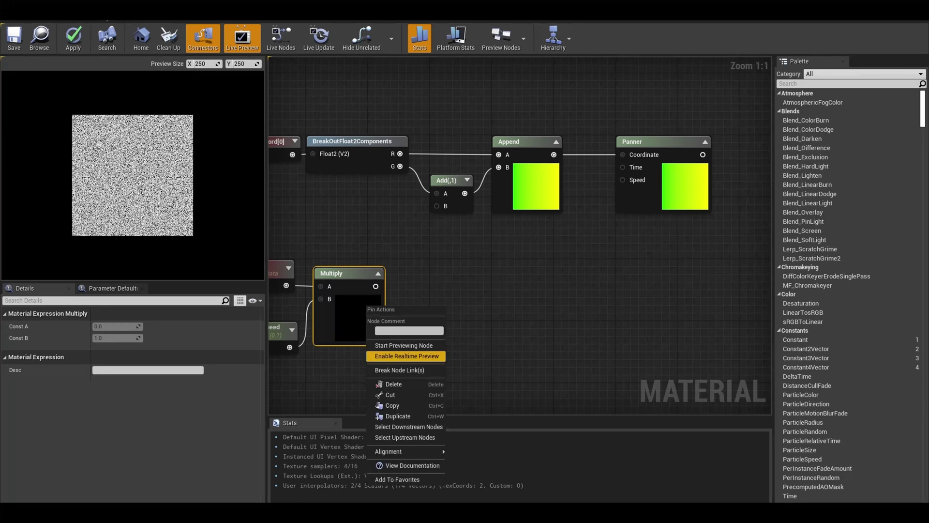
pyautogui.click(416, 345)
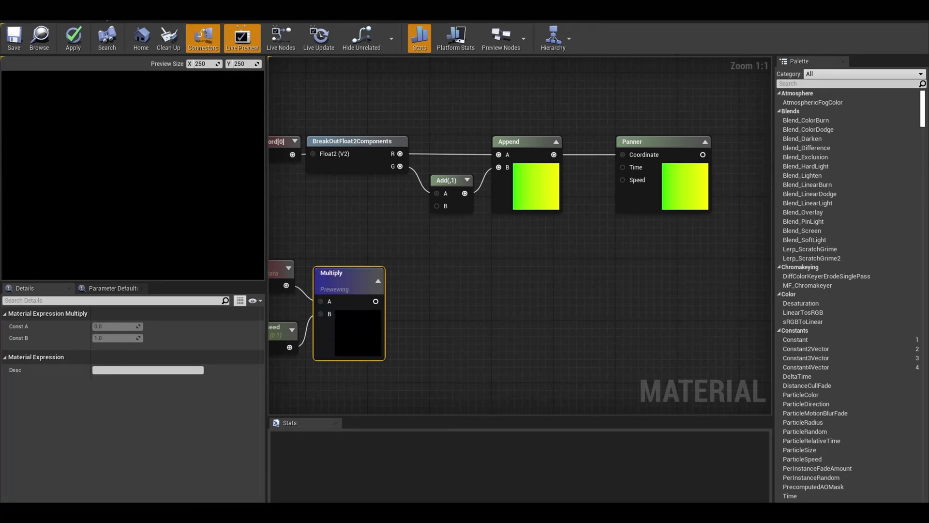
pyautogui.moveTo(382, 290); pyautogui.dragTo(394, 281, button='right')
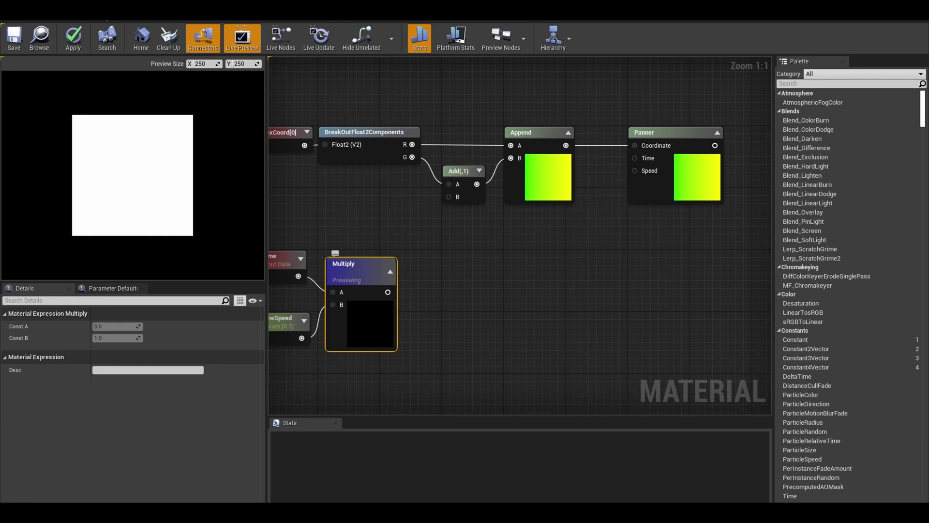
pyautogui.moveTo(359, 263); pyautogui.dragTo(358, 256)
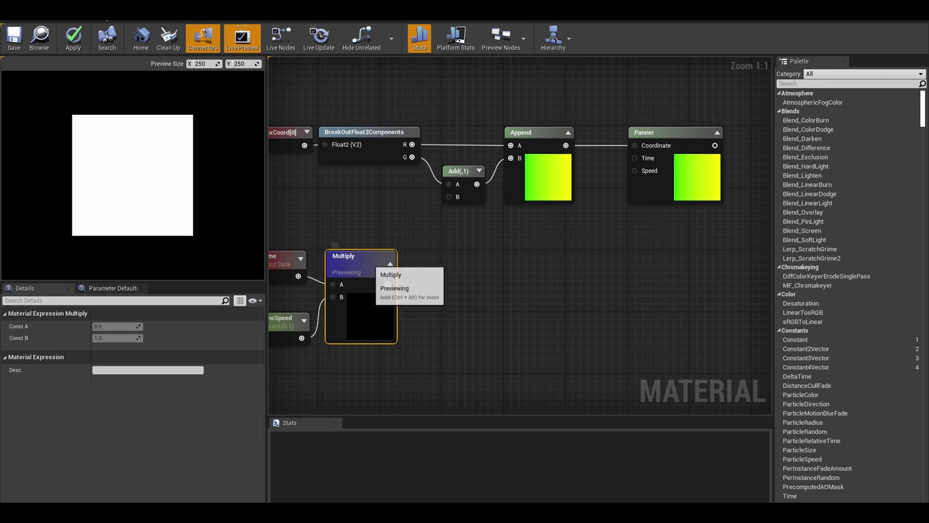
# - Connect the Multiply output to the second Panner's Time through a reroute node, and preview that Panner
pyautogui.moveTo(388, 284); pyautogui.dragTo(634, 158)
pyautogui.doubleClick(410, 282)
pyautogui.moveTo(411, 282); pyautogui.dragTo(505, 284)
pyautogui.click(684, 203)
pyautogui.press('space')
pyautogui.moveTo(683, 202); pyautogui.dragTo(454, 273, button='right')
pyautogui.scroll(-1, 453, 273)
pyautogui.scroll(1, 550, 284)
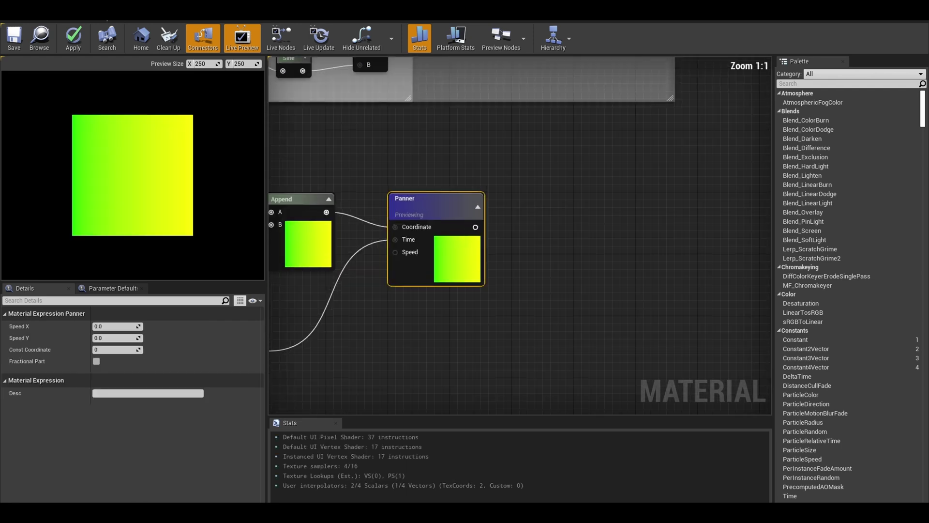
# - Connect the second Panner's output to the UV Channel input of a new LinearGradient node
pyautogui.moveTo(396, 226); pyautogui.dragTo(518, 218)
pyautogui.write('lineargr')
pyautogui.press('Return')
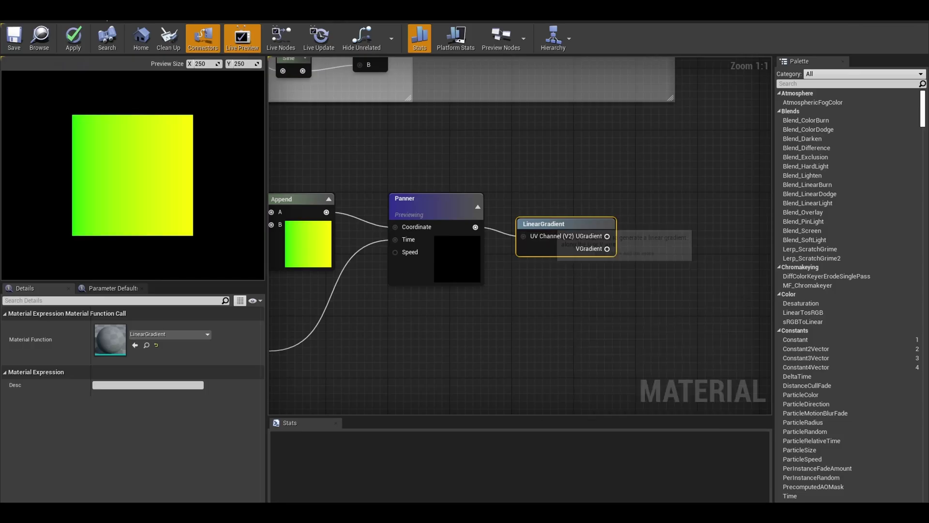
# - Preview the LinearGradient node and connect its VGradient output to a new Power node with Const Exponent 50
pyautogui.press('space')
pyautogui.moveTo(621, 177); pyautogui.dragTo(648, 192)
pyautogui.write('power')
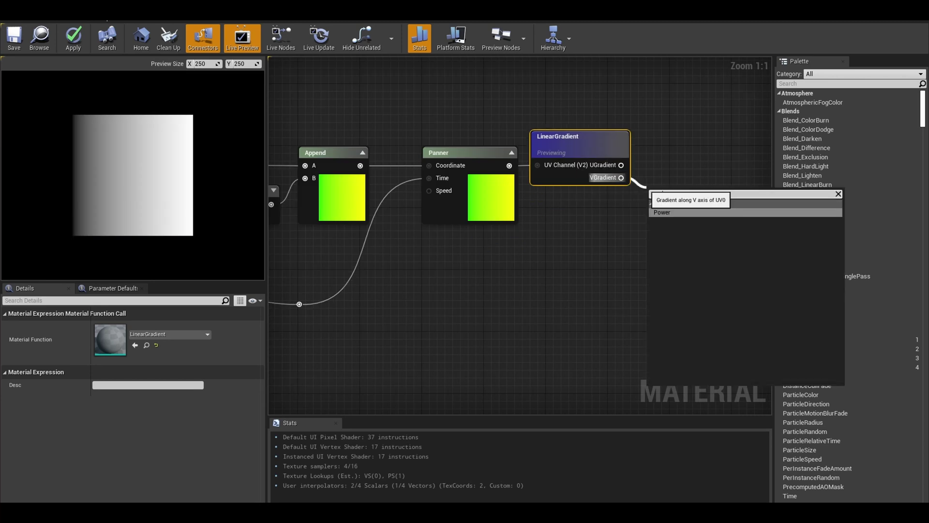
pyautogui.press('Return')
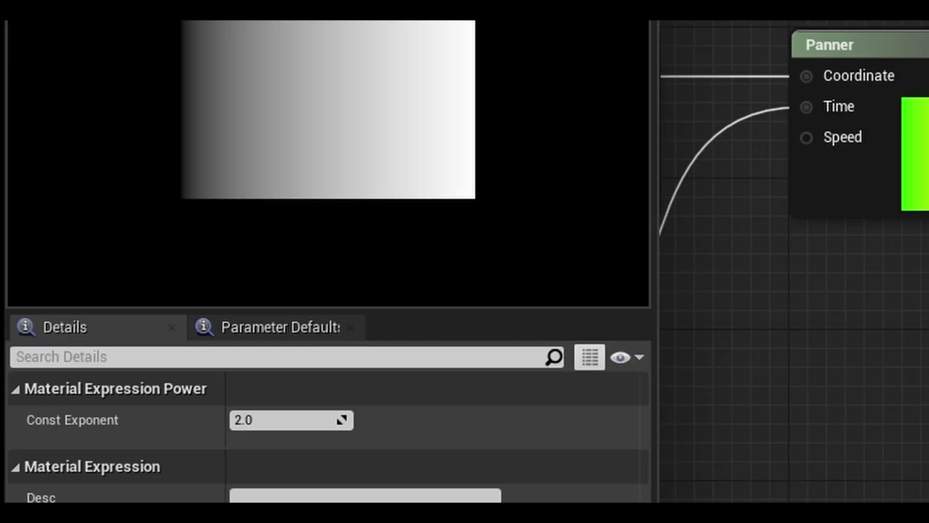
pyautogui.write('50')
pyautogui.press('Return')
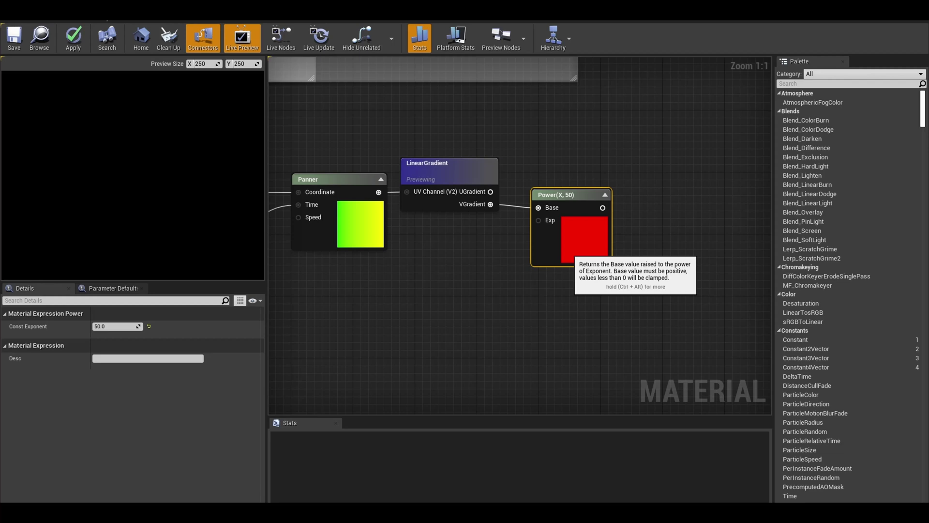
# - Duplicate the Power node with VGradient as its Base, and connect the original Power to input A of a new Multiply node
pyautogui.hotkey('ctrl', 'w')
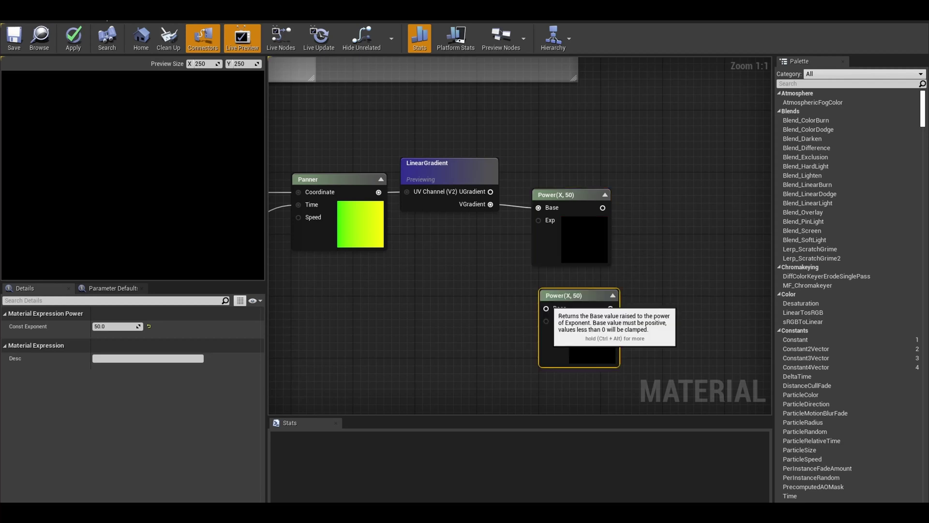
pyautogui.moveTo(472, 213); pyautogui.dragTo(489, 204)
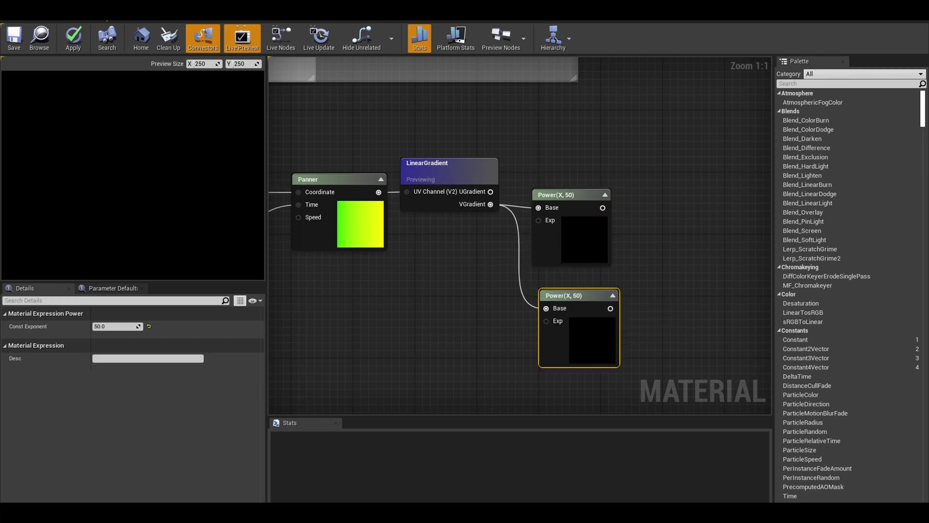
pyautogui.moveTo(602, 208); pyautogui.dragTo(645, 195)
pyautogui.write('mul')
pyautogui.press('Return')
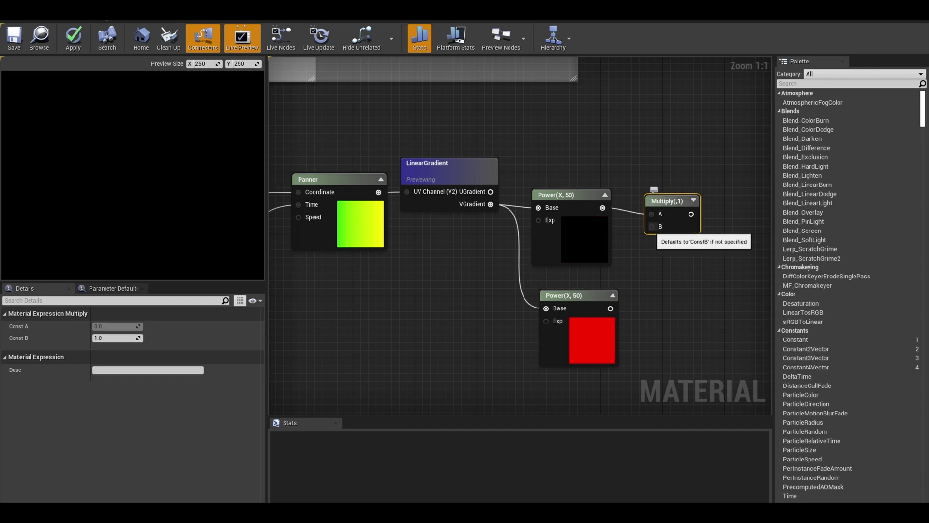
# - Connect the duplicated Power through a OneMinus node to the new Multiply's B input, and preview that Multiply
pyautogui.moveTo(610, 308); pyautogui.dragTo(628, 307)
pyautogui.write('1-')
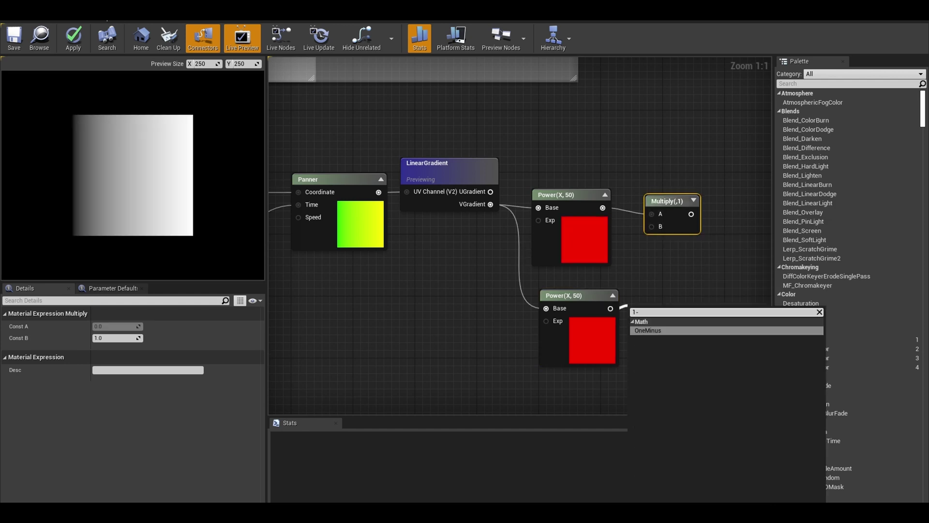
pyautogui.press('Return')
pyautogui.rightClick(662, 209)
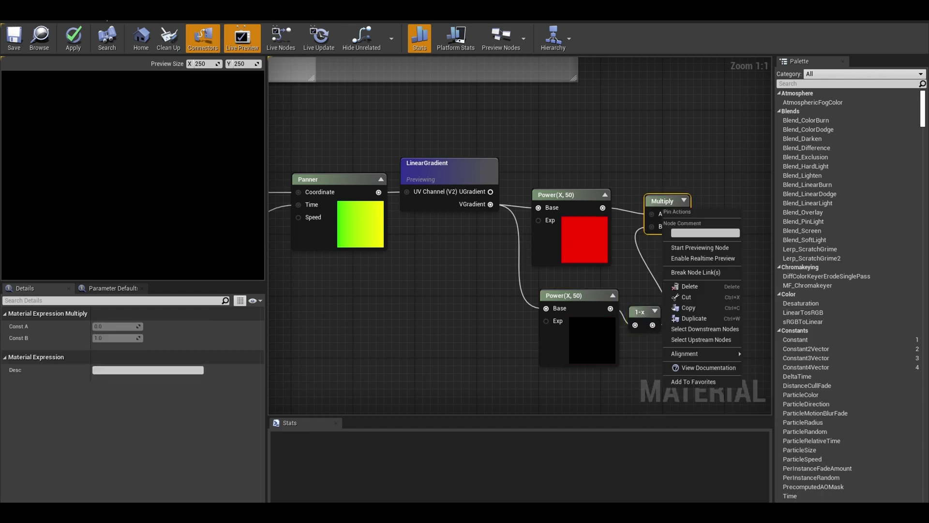
pyautogui.click(700, 247)
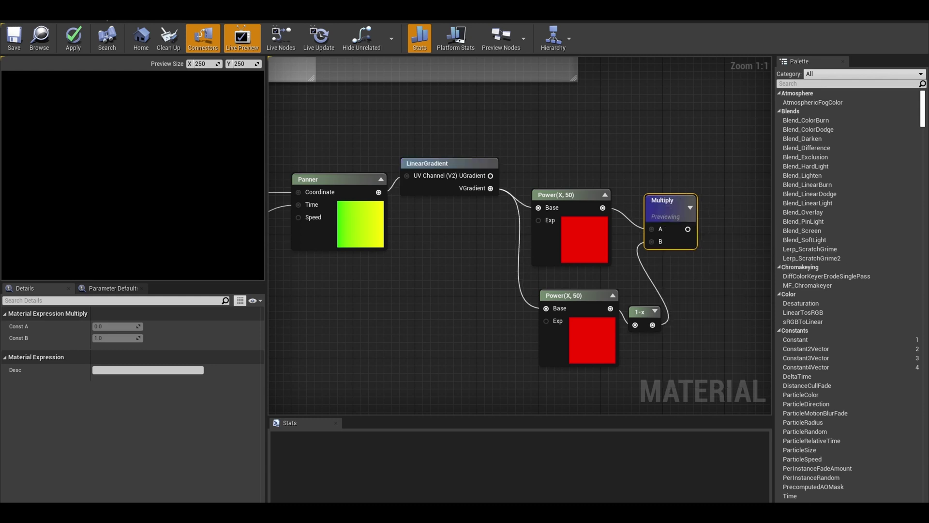
pyautogui.moveTo(670, 208); pyautogui.dragTo(711, 193)
# - Combine the Texture Sample's RGB and the previewed Multiply's output in a new Add node, and connect it to M_Static's Final Color
pyautogui.scroll(-2, 711, 193)
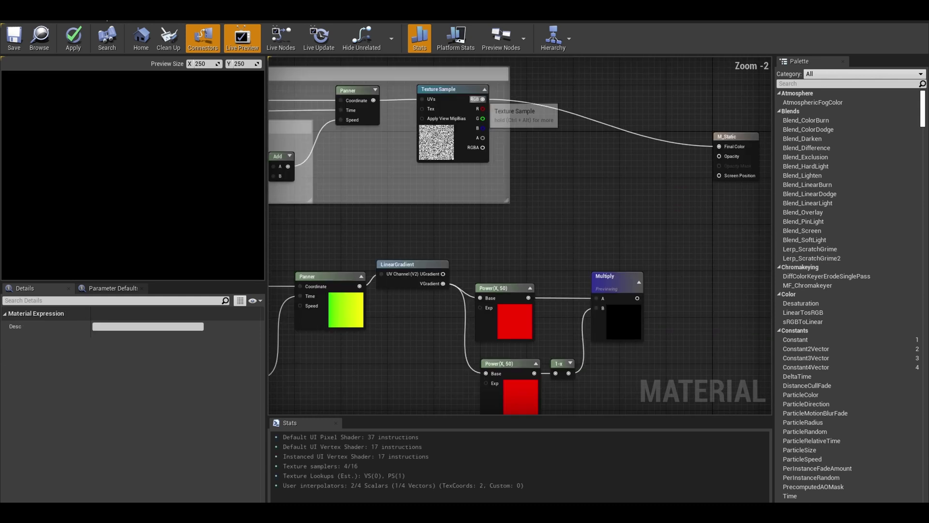
pyautogui.moveTo(482, 99); pyautogui.dragTo(587, 126)
pyautogui.write('add')
pyautogui.press('Return')
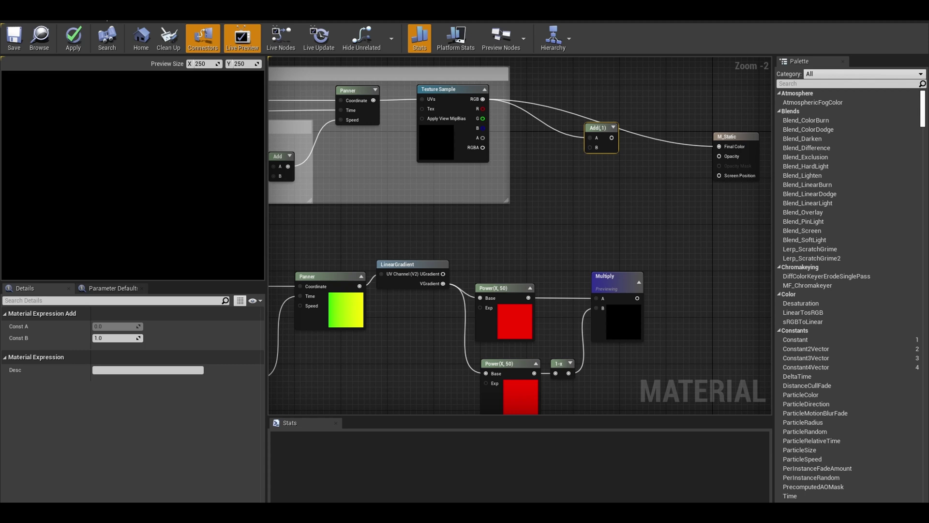
pyautogui.moveTo(641, 256); pyautogui.dragTo(638, 299)
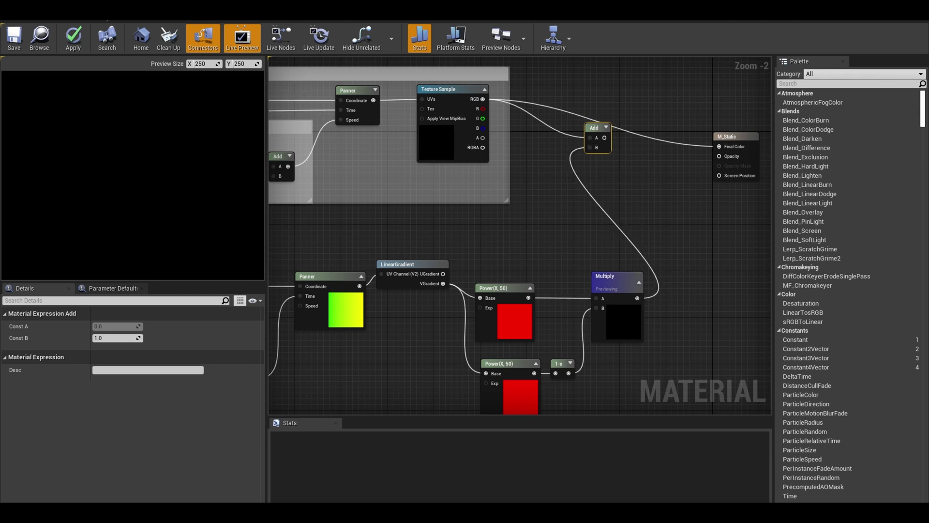
pyautogui.moveTo(605, 137); pyautogui.dragTo(606, 139)
pyautogui.moveTo(720, 146); pyautogui.dragTo(720, 147)
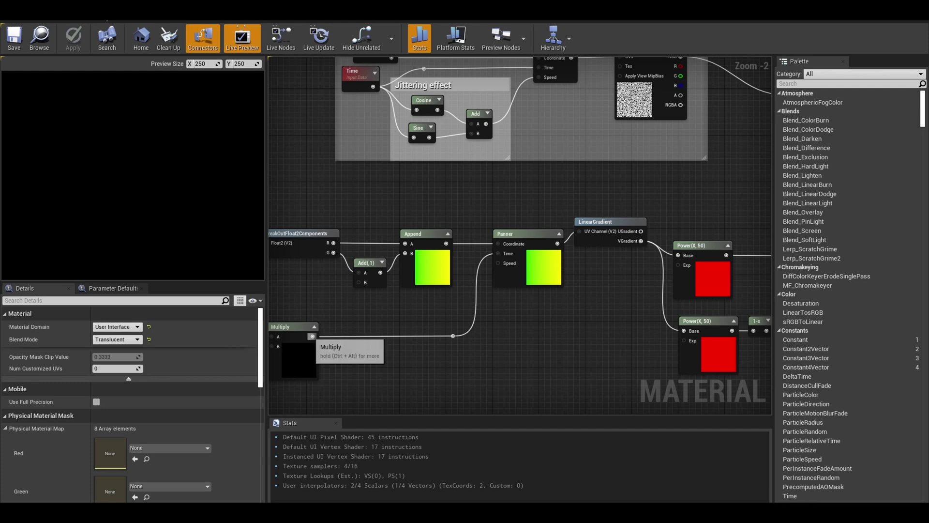
# - Insert a Frac node between the Time and LineSpeed Multiply and the reroute node leading to the Panner's Time
pyautogui.moveTo(312, 337); pyautogui.dragTo(416, 326, button='right')
pyautogui.click(405, 339)
pyautogui.rightClick(460, 126)
pyautogui.write('f')
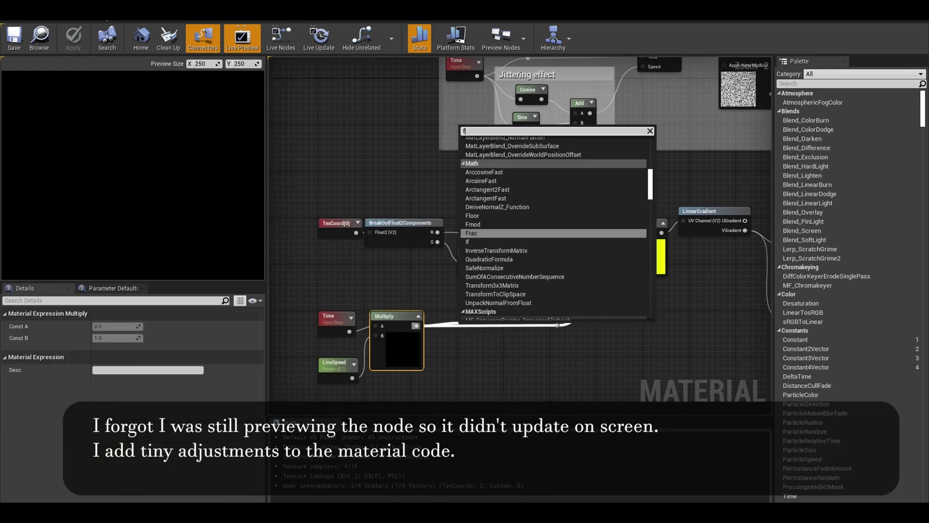
pyautogui.write('rac')
pyautogui.press('Return')
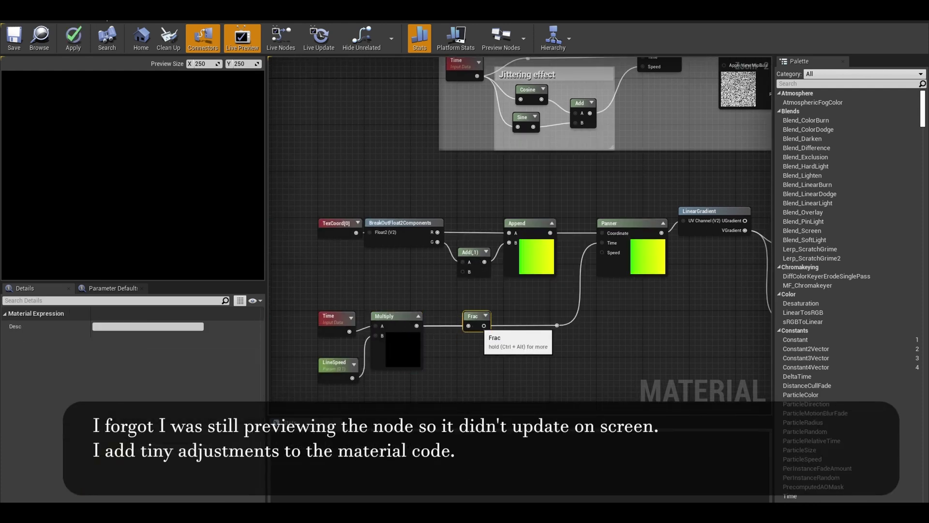
pyautogui.moveTo(484, 326); pyautogui.dragTo(554, 326)
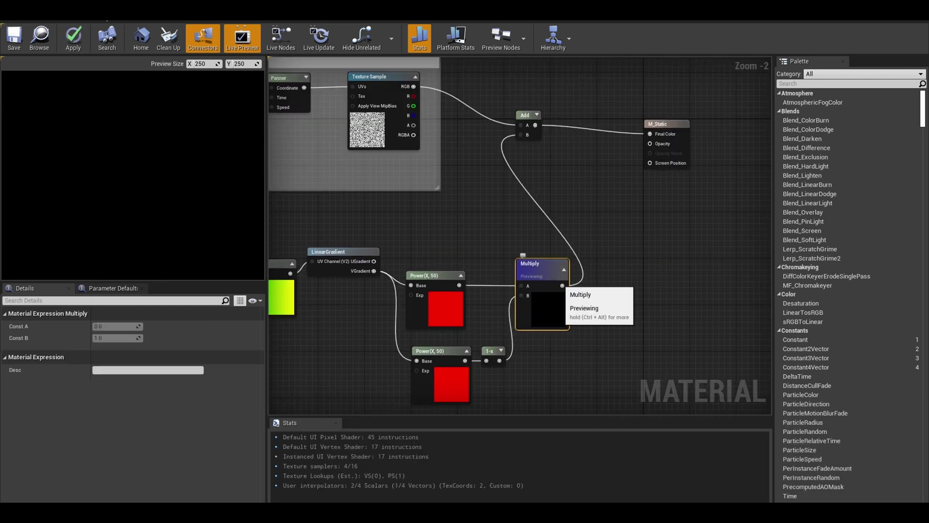
# - Insert a Saturate node between the previewed Multiply's output and input B of the final Add node
pyautogui.moveTo(562, 285); pyautogui.dragTo(572, 209)
pyautogui.write('sat')
pyautogui.press('Return')
pyautogui.moveTo(523, 135); pyautogui.dragTo(521, 134)
# - Set the Const Exponent of the lower Power node, which feeds the OneMinus node, to 100
pyautogui.scroll(-2, 522, 135)
pyautogui.scroll(5, 489, 304)
pyautogui.click(489, 305)
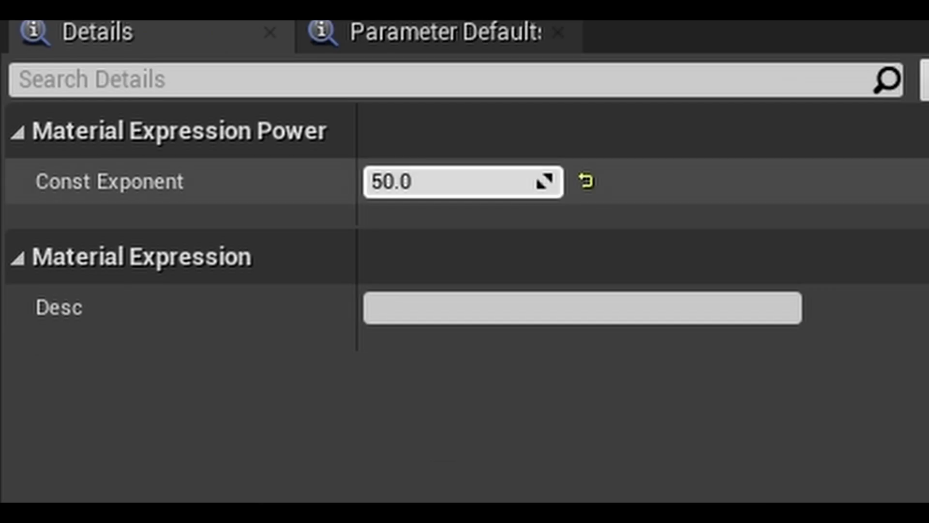
pyautogui.click(113, 326)
pyautogui.write('10')
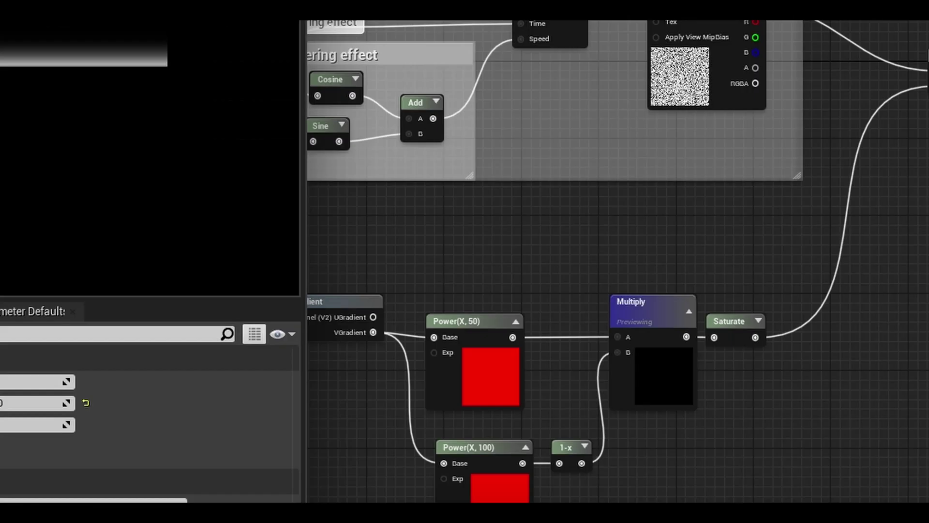
# - Stop previewing the Multiply node, then apply and save the M_Static material
pyautogui.rightClick(864, 38)
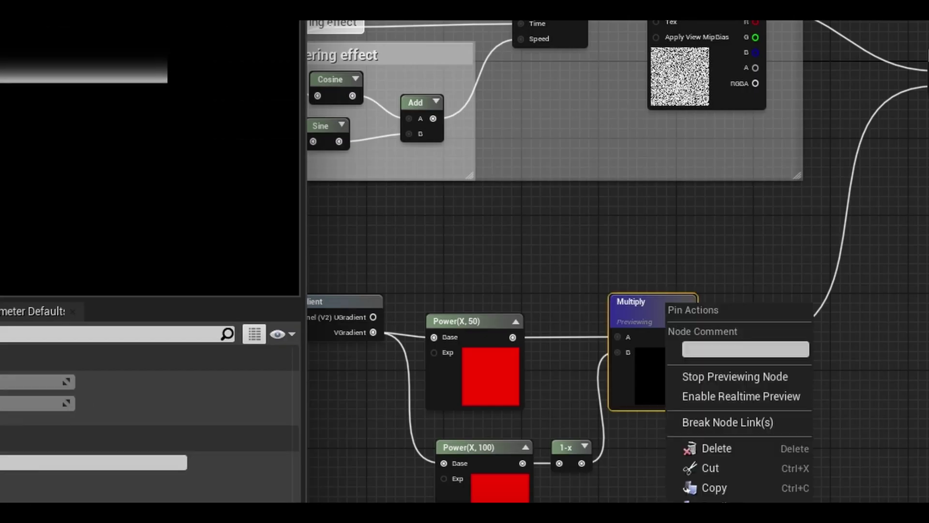
pyautogui.click(735, 376)
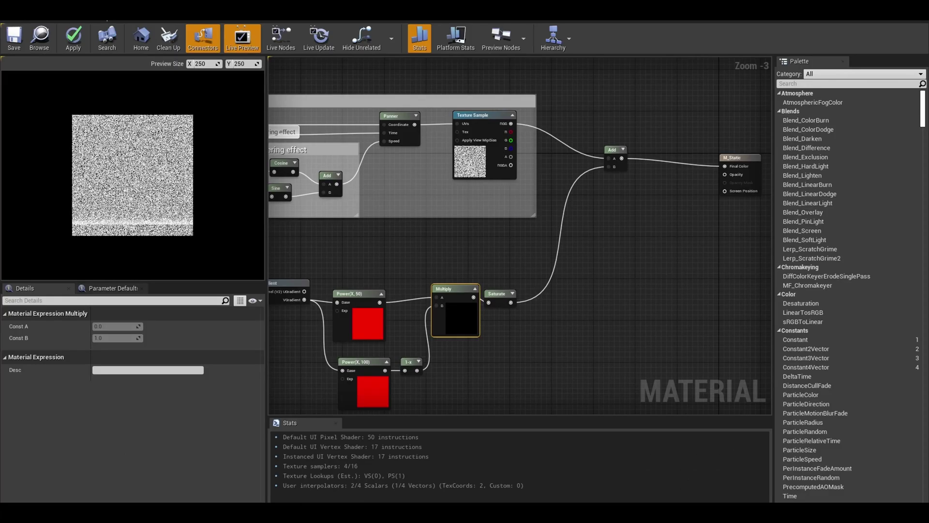
pyautogui.click(73, 36)
pyautogui.click(499, 294)
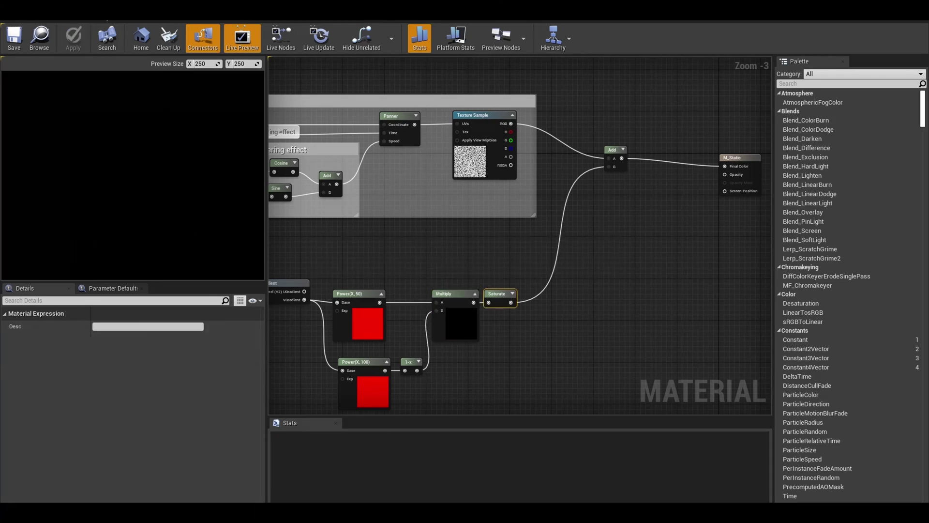
pyautogui.hotkey('ctrl', 's')
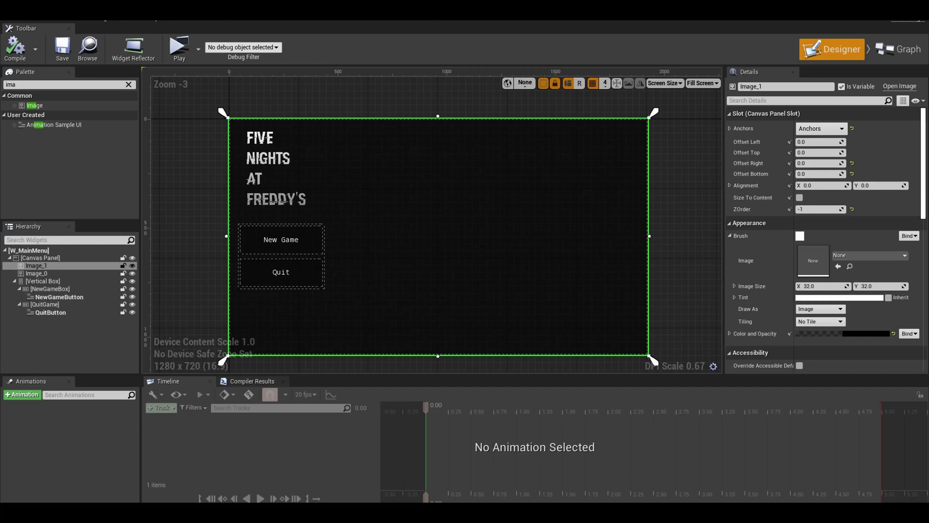
# - Assign M_Static as Image_1's brush image in W_MainMenu, and brighten its Color and Opacity toward white with an adjusted alpha
pyautogui.click(866, 255)
pyautogui.write('m sta')
pyautogui.press('Return')
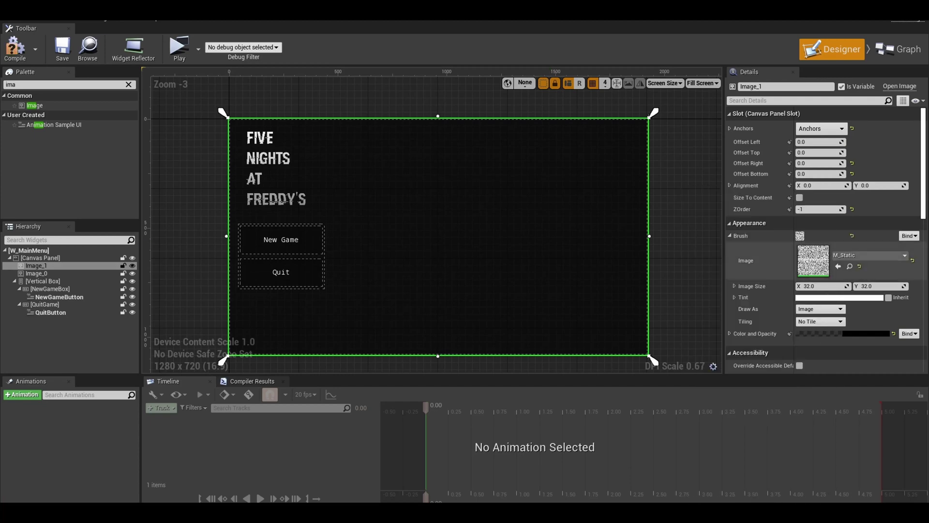
pyautogui.click(866, 333)
pyautogui.moveTo(780, 373); pyautogui.dragTo(780, 286)
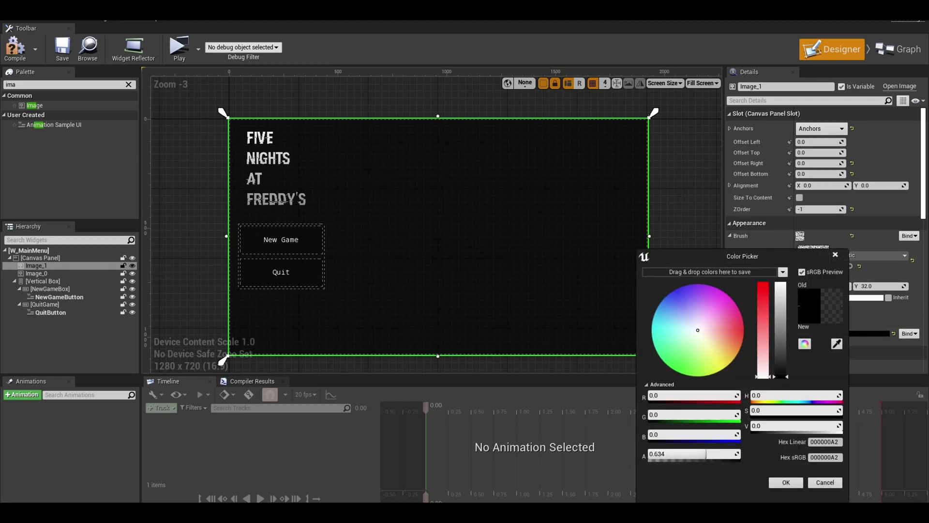
pyautogui.moveTo(668, 454); pyautogui.dragTo(740, 453)
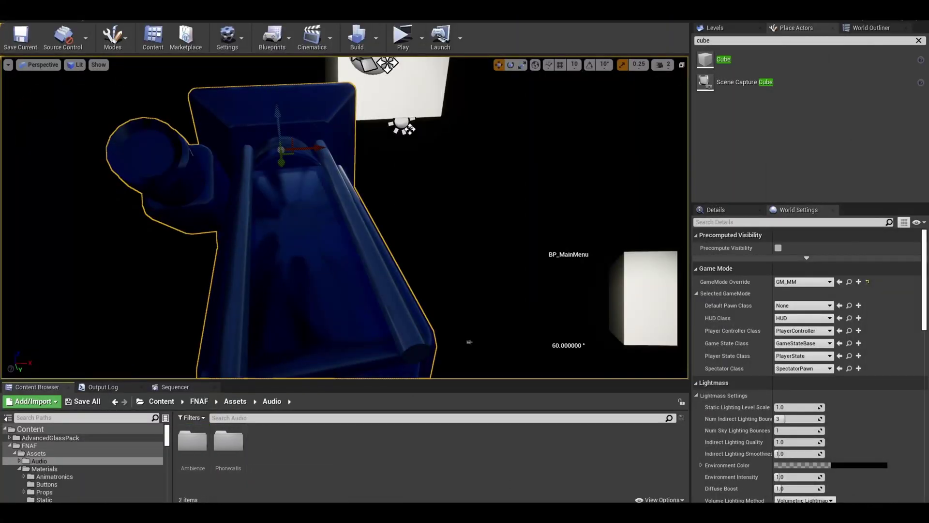
# - Create a folder named Music inside the Audio folder and open it
pyautogui.rightClick(261, 450)
pyautogui.click(280, 173)
pyautogui.write('Music')
pyautogui.press('Return')
pyautogui.doubleClick(230, 445)
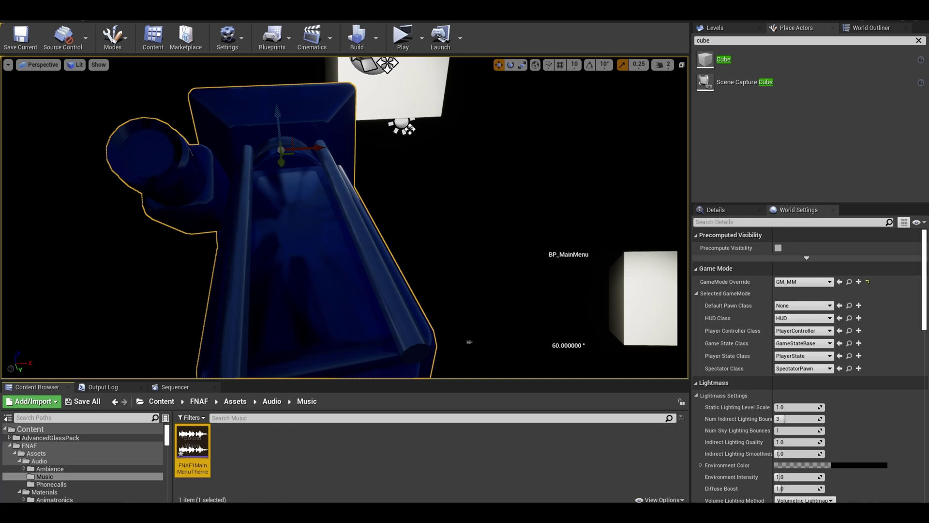
# - Create a sound cue from the FNAF1MainMenuTheme sound wave, keeping the suggested name
pyautogui.rightClick(194, 448)
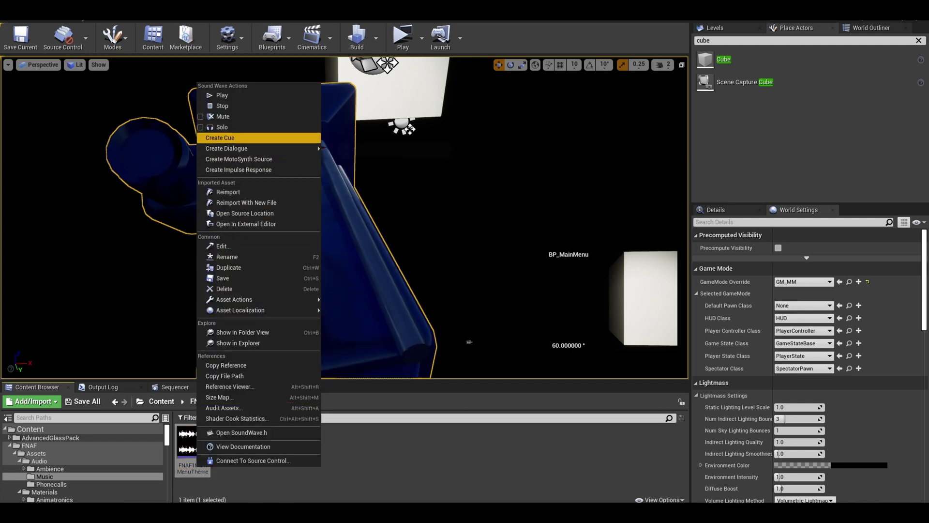
pyautogui.click(220, 137)
pyautogui.press('Return')
pyautogui.press('Return')
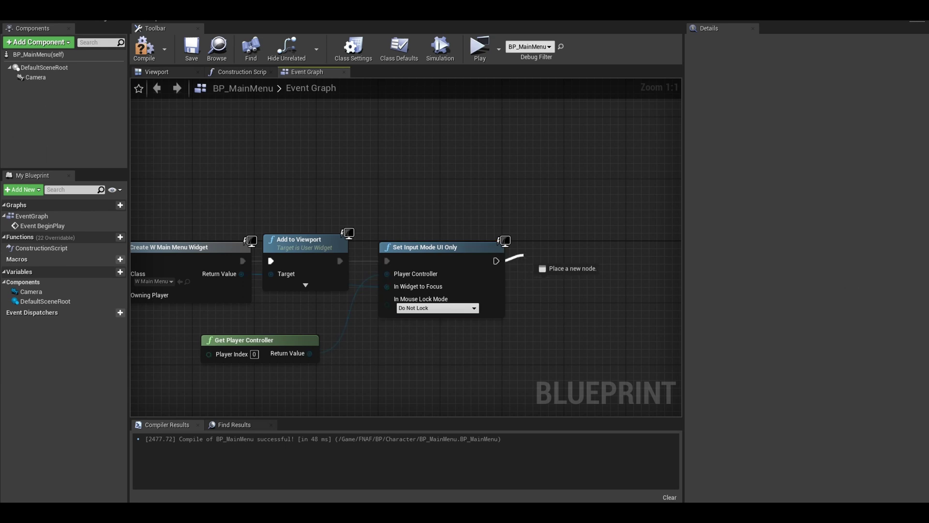
# - Add a Play Sound 2D node after Set Input Mode UI Only in BP_MainMenu, with FNAF1MainMenuTheme_Cue as its Sound
pyautogui.moveTo(523, 255); pyautogui.dragTo(523, 257)
pyautogui.write('play sound')
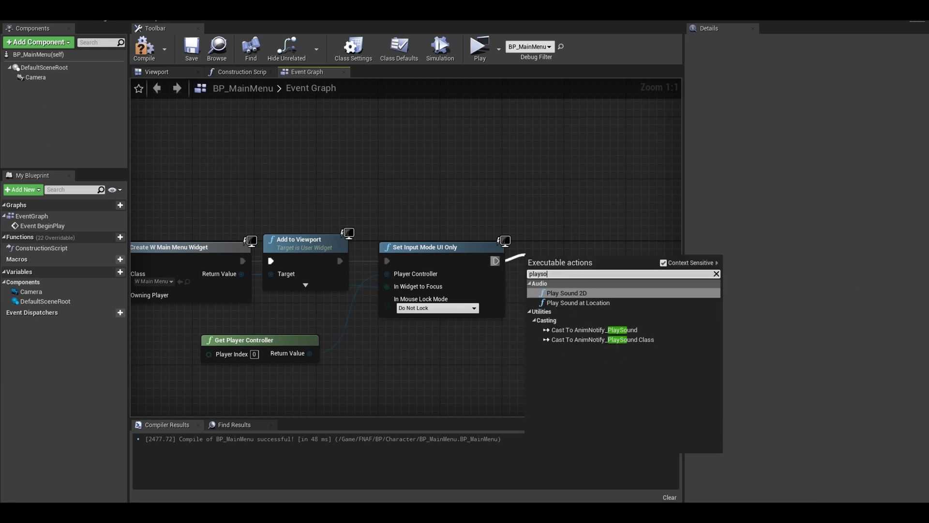
pyautogui.press('Return')
pyautogui.click(571, 281)
pyautogui.write('ma')
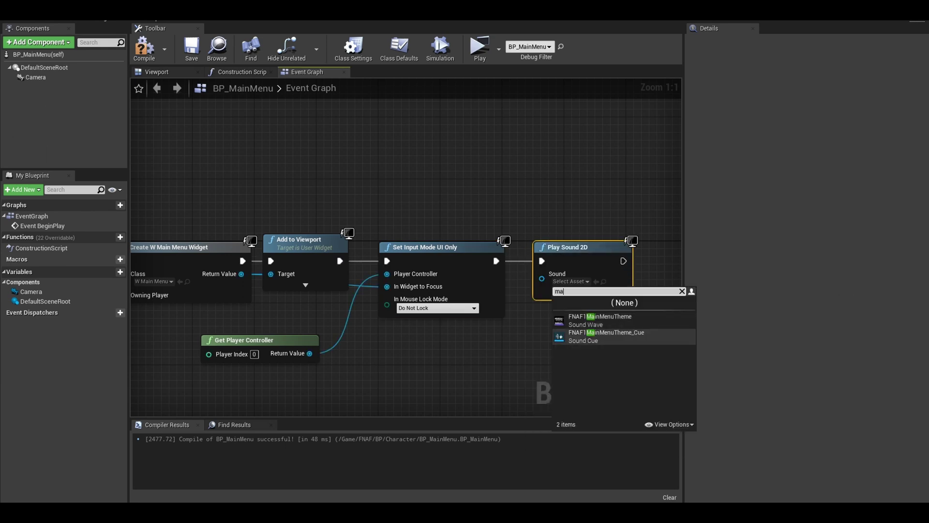
pyautogui.click(606, 333)
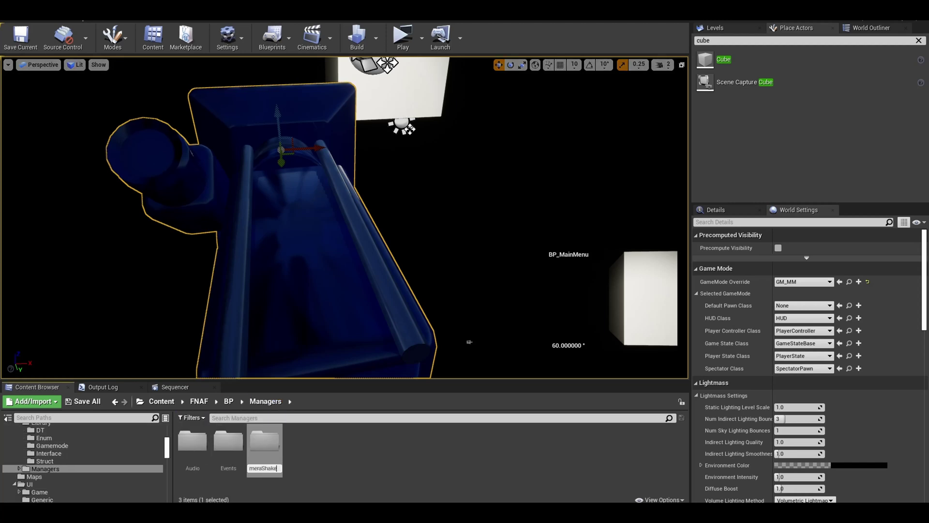
# - Finish naming the new folder in Managers as CameraShakes and open it
pyautogui.write('s')
pyautogui.press('Return')
pyautogui.doubleClick(264, 441)
# - Create a Blueprint class in the CameraShakes folder with MatineeCameraShake as its parent and name it MainMenuCameraShake
pyautogui.rightClick(279, 446)
pyautogui.click(310, 216)
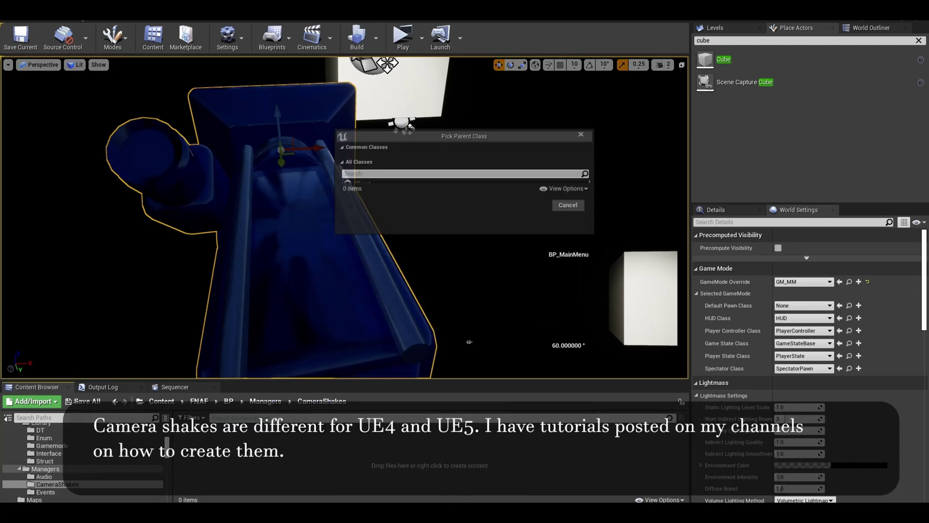
pyautogui.write('camerash')
pyautogui.click(393, 407)
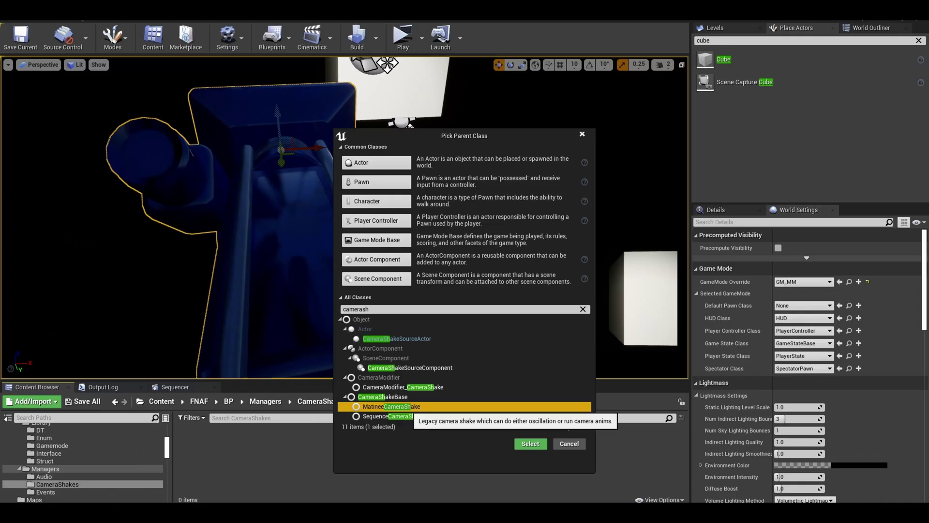
pyautogui.click(527, 442)
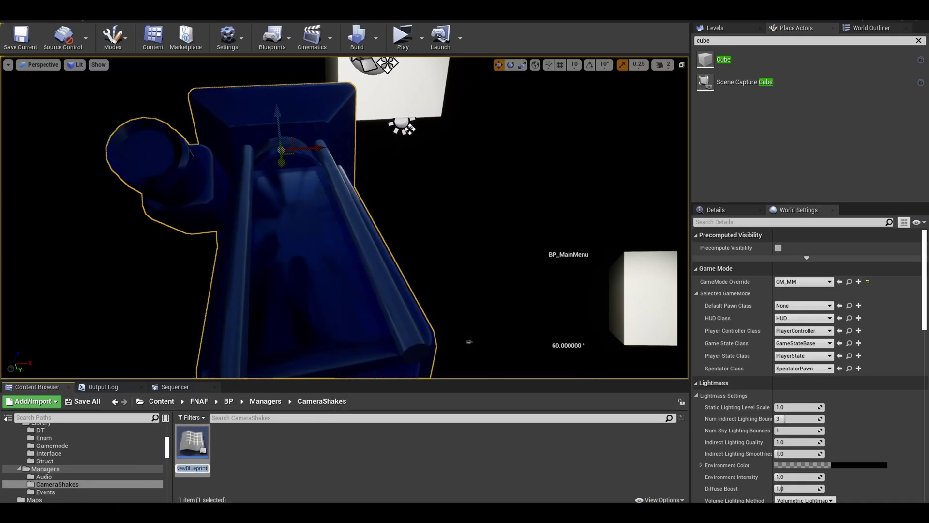
pyautogui.write('MainMenuCameraShae')
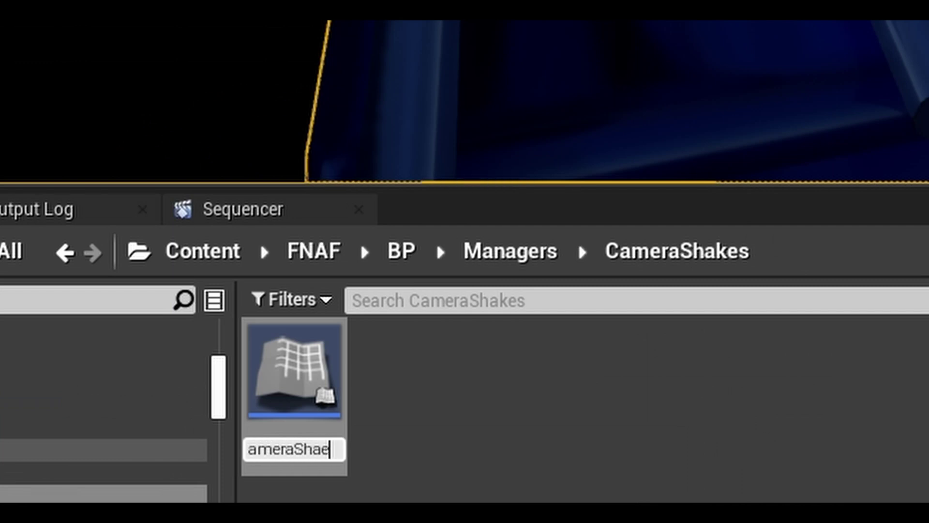
pyautogui.press('BackSpace')
pyautogui.write('ke')
pyautogui.press('Return')
pyautogui.doubleClick(294, 370)
pyautogui.click(782, 101)
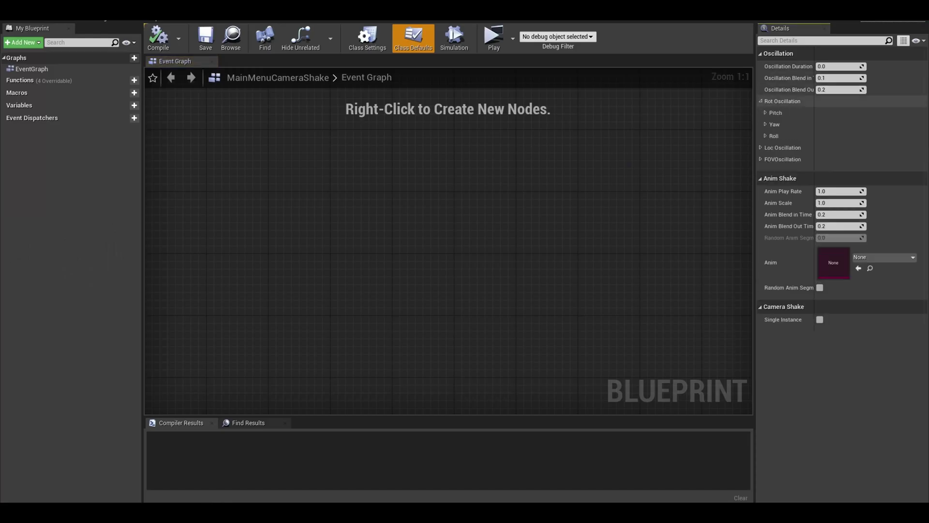
pyautogui.click(783, 147)
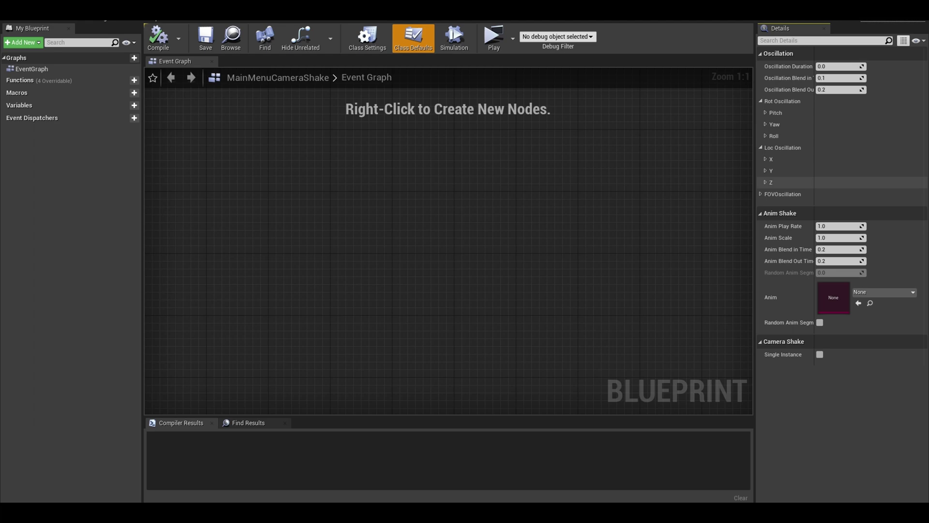
pyautogui.click(782, 194)
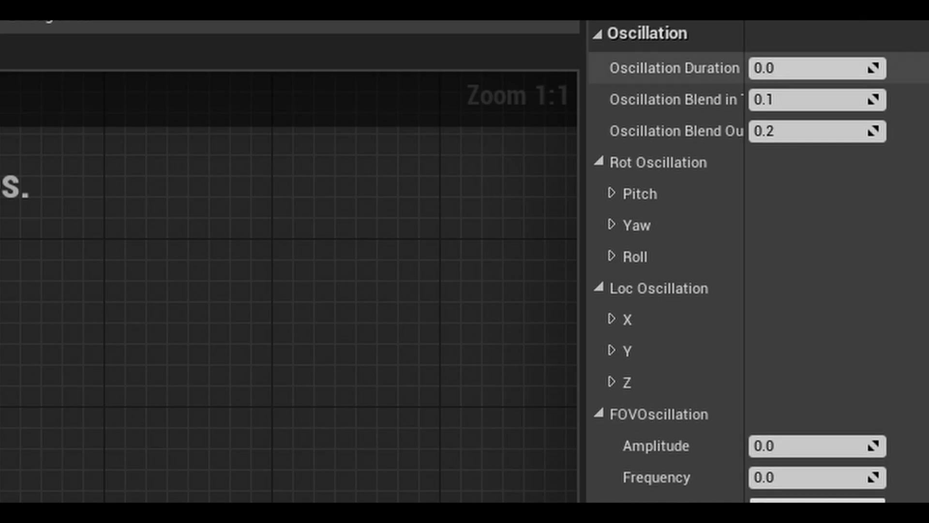
pyautogui.click(818, 67)
pyautogui.write('9999999999999')
pyautogui.press('Return')
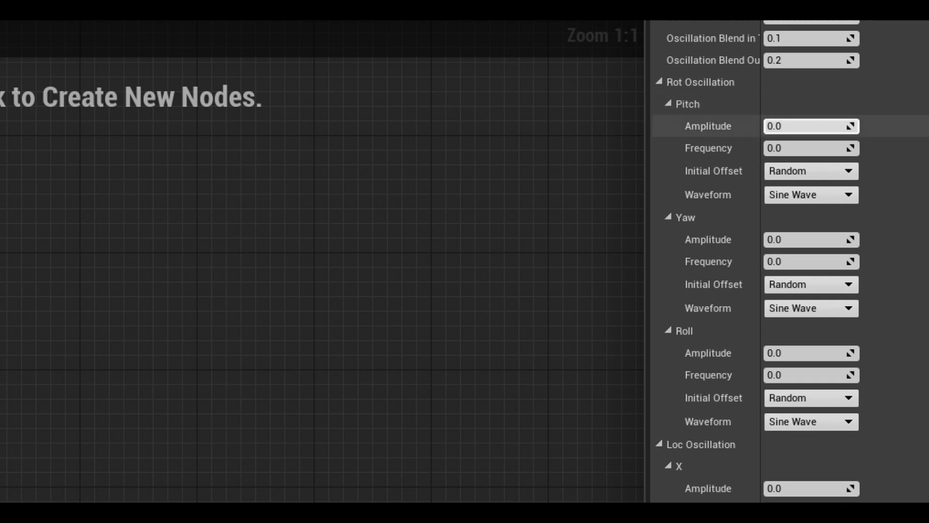
# - Set the rotation oscillation's Pitch amplitude to 0.82 and its frequency to 1.0
pyautogui.press('Return')
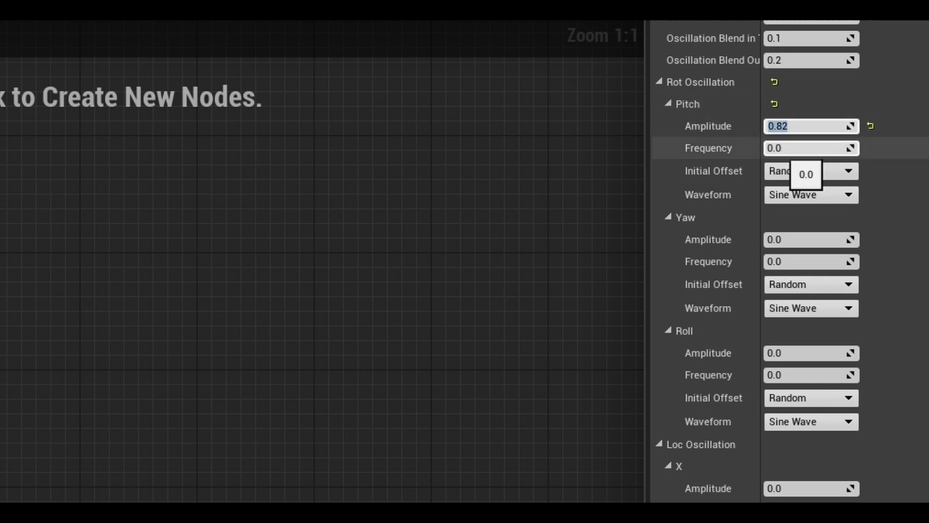
pyautogui.click(793, 148)
pyautogui.write('0')
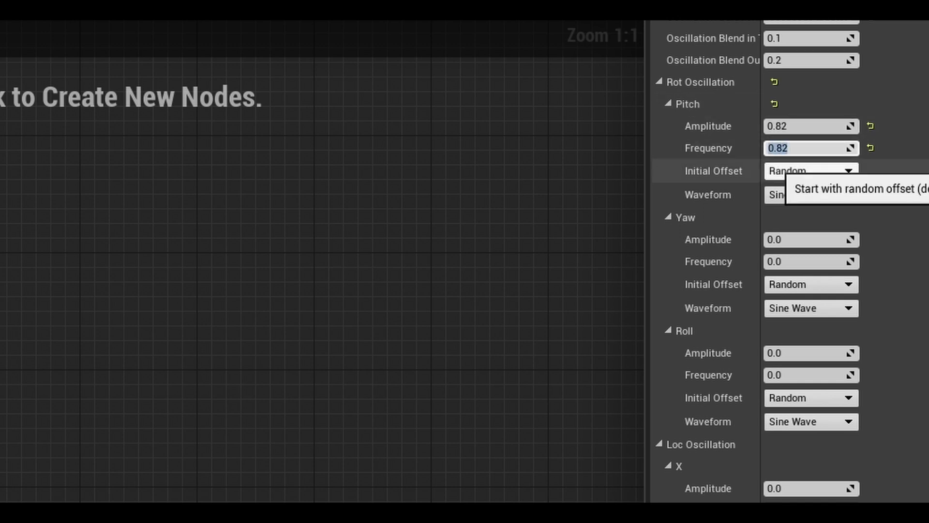
pyautogui.write('1.0')
pyautogui.press('Tab')
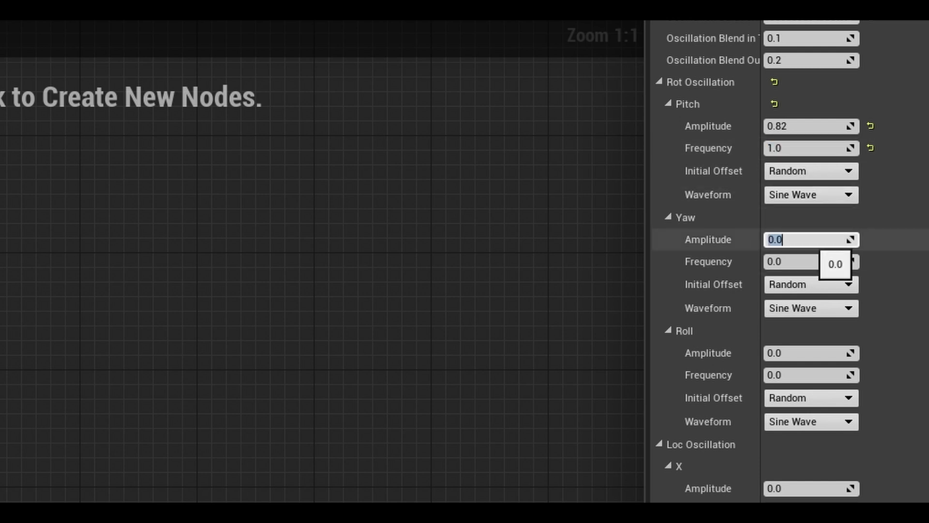
# - Set the rotation oscillation's Yaw amplitude to 0.25 and its frequency to 0.08
pyautogui.write('0.25')
pyautogui.press('Return')
pyautogui.write('0.1')
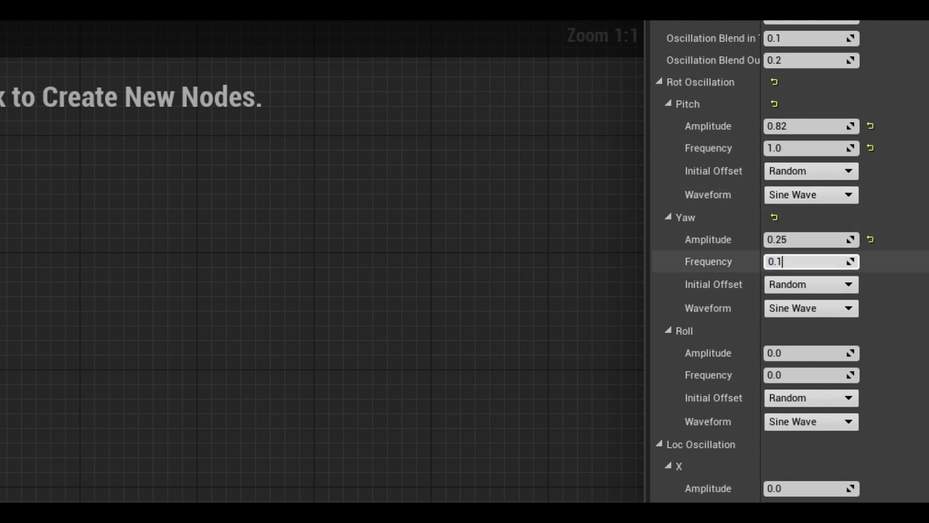
pyautogui.press('BackSpace')
pyautogui.write('08')
pyautogui.press('Return')
# - Raise the Roll rotation frequency to about 0.49 and give the location oscillation axes small amplitudes and frequencies, with X amplitude about 0.5
pyautogui.moveTo(793, 375); pyautogui.dragTo(813, 375)
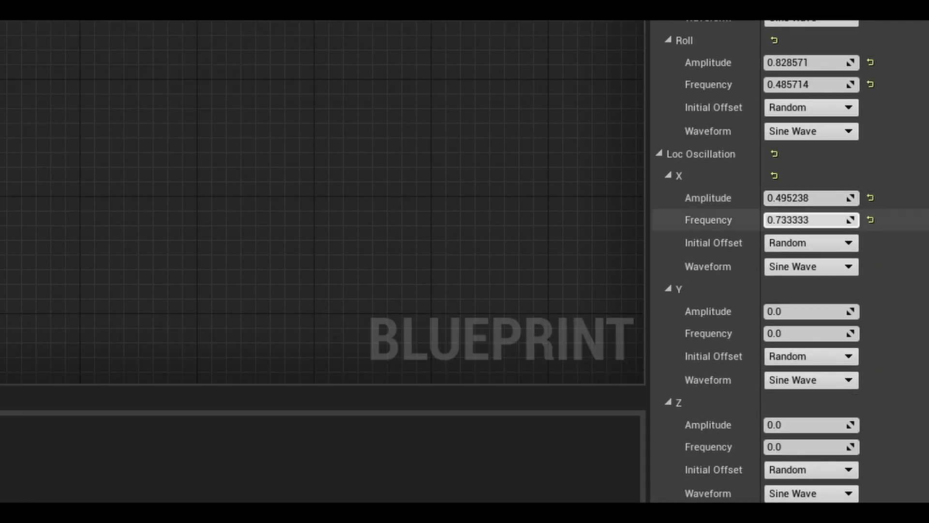
pyautogui.moveTo(794, 219); pyautogui.dragTo(784, 220)
pyautogui.moveTo(793, 311); pyautogui.dragTo(774, 333)
pyautogui.moveTo(794, 312); pyautogui.dragTo(784, 311)
pyautogui.moveTo(794, 333); pyautogui.dragTo(813, 338)
pyautogui.scroll(-3, 793, 291)
pyautogui.moveTo(794, 359); pyautogui.dragTo(822, 359)
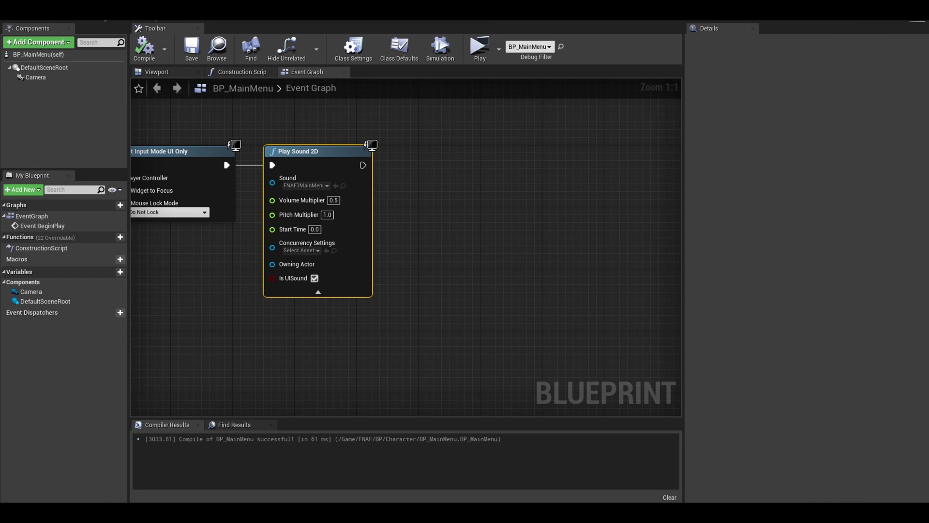
# - Add a Get Player Controller node in BP_MainMenu's event graph and a Client Start Camera Shake node targeting its return value
pyautogui.rightClick(419, 198)
pyautogui.write('get player controller')
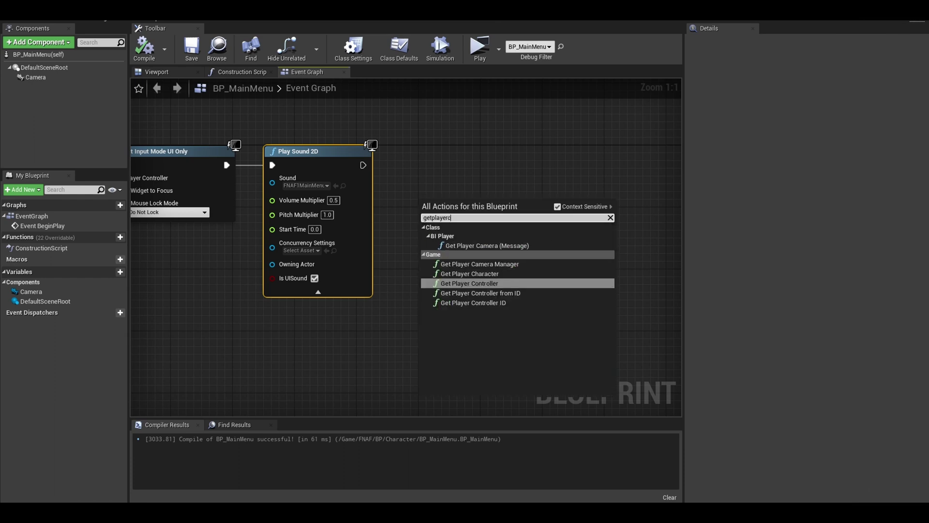
pyautogui.press('Return')
pyautogui.moveTo(527, 219); pyautogui.dragTo(547, 141)
pyautogui.write('start')
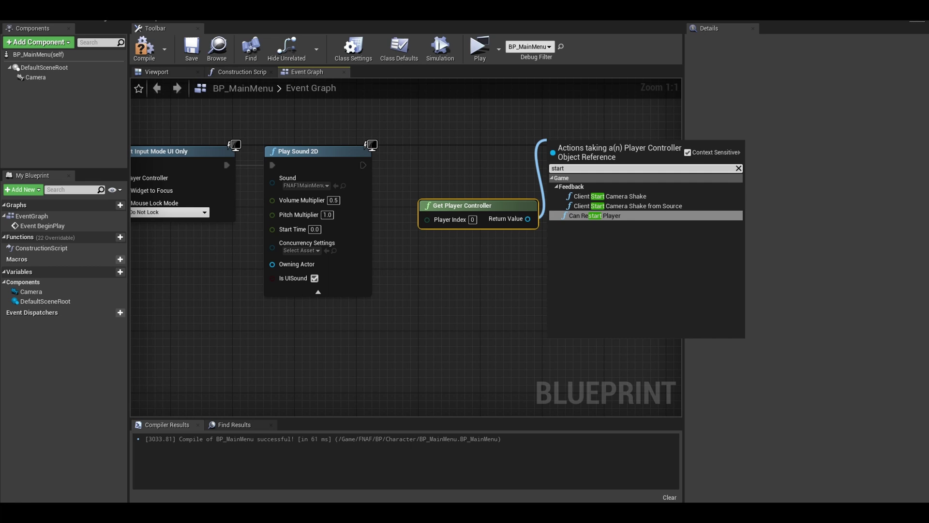
pyautogui.press('Up')
pyautogui.press('Up')
pyautogui.press('Return')
# - Run Client Start Camera Shake after Play Sound 2D with MainMenuCameraShake as its Shake class, and tidy the node positions
pyautogui.moveTo(363, 165); pyautogui.dragTo(559, 173)
pyautogui.moveTo(605, 144); pyautogui.dragTo(596, 135)
pyautogui.click(579, 199)
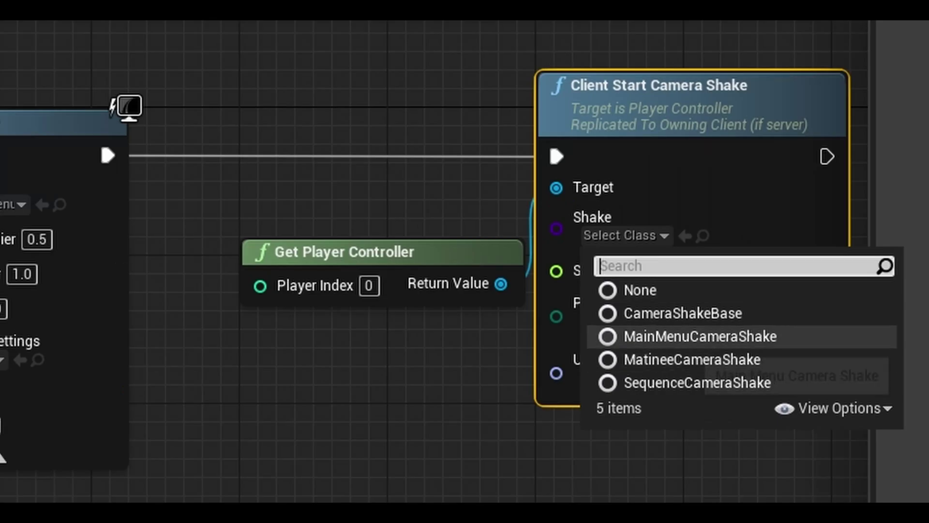
pyautogui.click(609, 240)
pyautogui.moveTo(462, 205); pyautogui.dragTo(424, 205)
pyautogui.moveTo(586, 137); pyautogui.dragTo(577, 137)
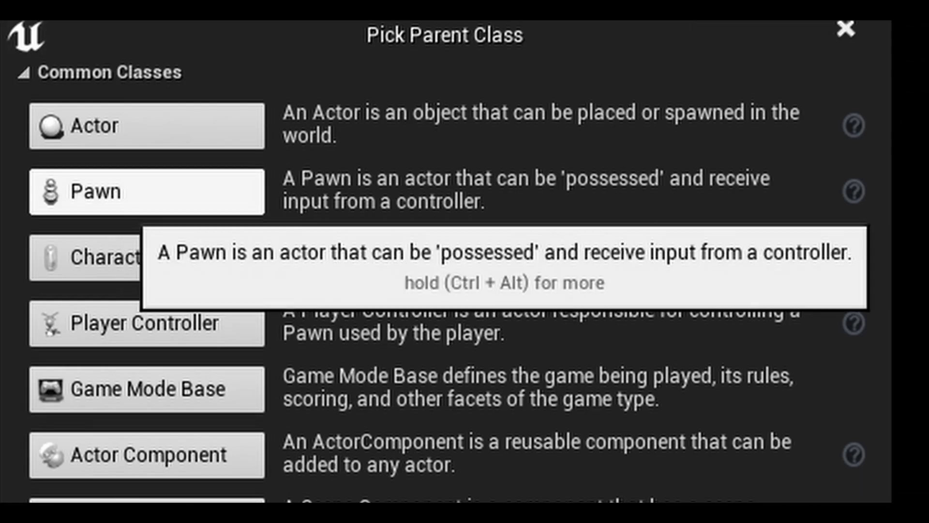
# - Create a Pawn Blueprint named BP_AnimatronicSwapper in the Gameplay Menu folder and add a Skeletal Mesh component to it
pyautogui.click(145, 192)
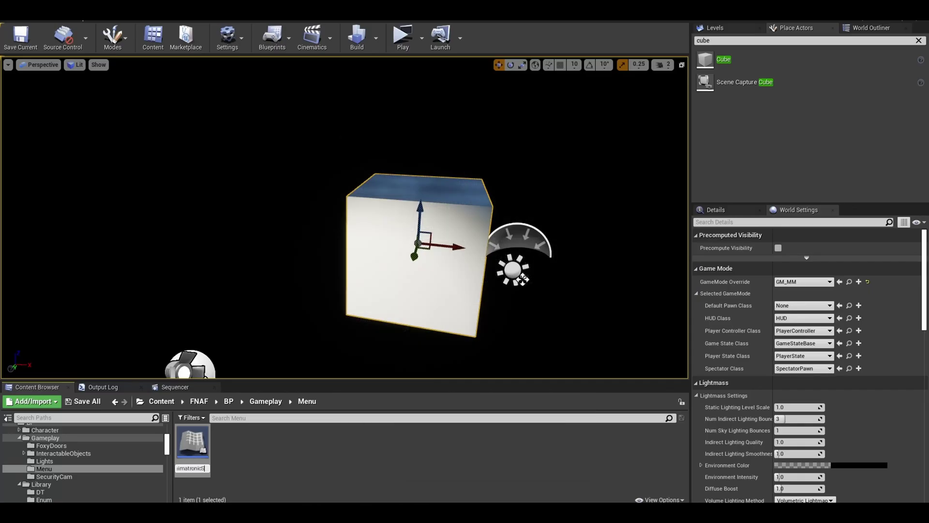
pyautogui.doubleClick(192, 442)
pyautogui.click(38, 42)
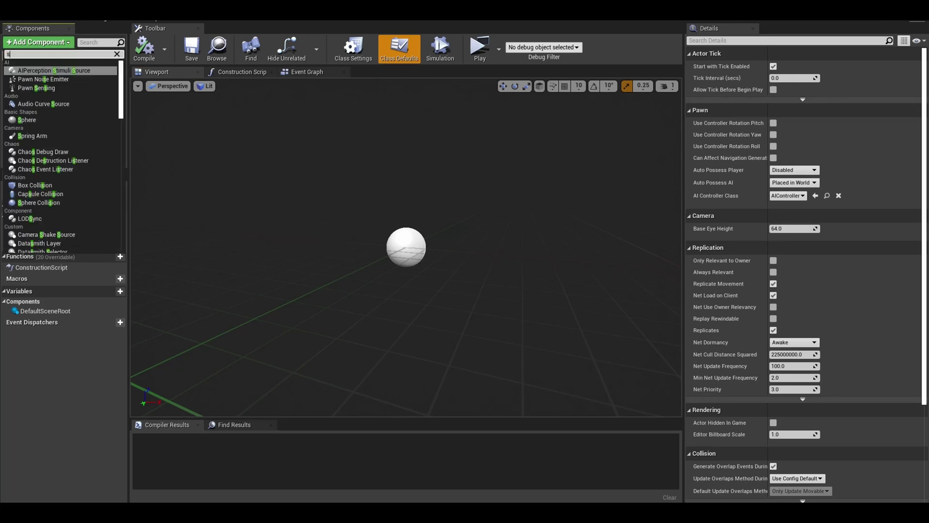
pyautogui.write('skele')
pyautogui.click(36, 86)
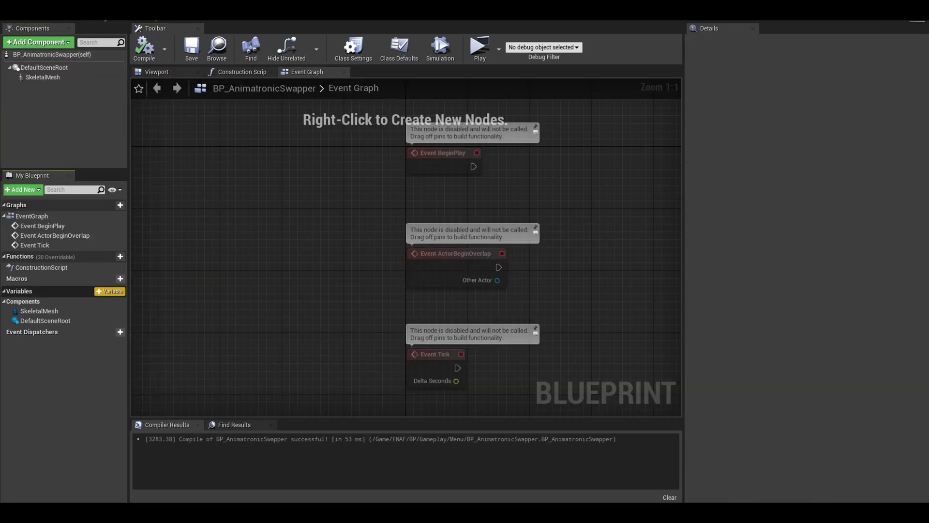
# - Add a variable named AnimatronicData to BP_AnimatronicSwapper with the Data Table Row Handle type
pyautogui.click(110, 291)
pyautogui.write('A')
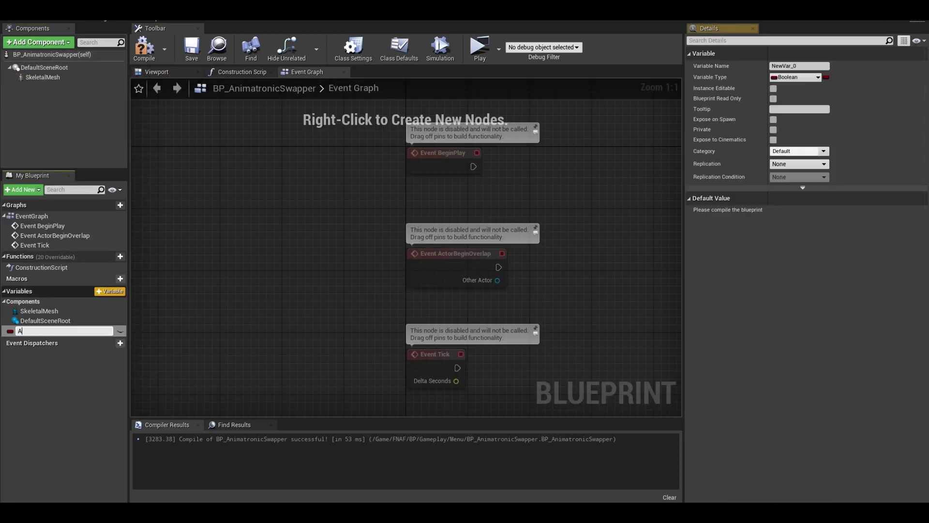
pyautogui.write('nimatronicData')
pyautogui.press('Return')
pyautogui.click(10, 330)
pyautogui.write('an')
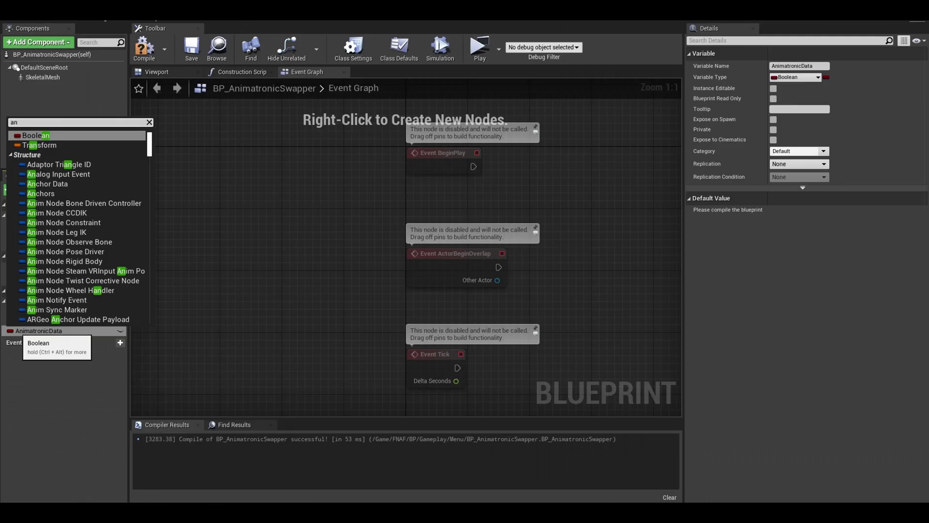
pyautogui.press('BackSpace')
pyautogui.press('BackSpace')
pyautogui.write('data')
pyautogui.click(48, 146)
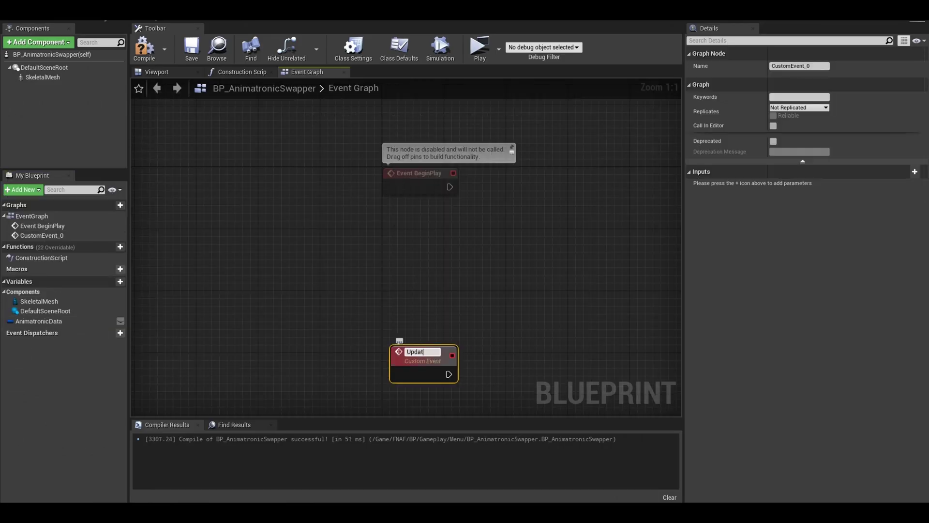
# - Name the new custom event UpdateMesh and connect it to a Get Data Table Row Names node
pyautogui.write('UpdateMesh')
pyautogui.press('Return')
pyautogui.moveTo(436, 319); pyautogui.dragTo(340, 284, button='right')
pyautogui.moveTo(346, 284); pyautogui.dragTo(449, 278)
pyautogui.write('get data')
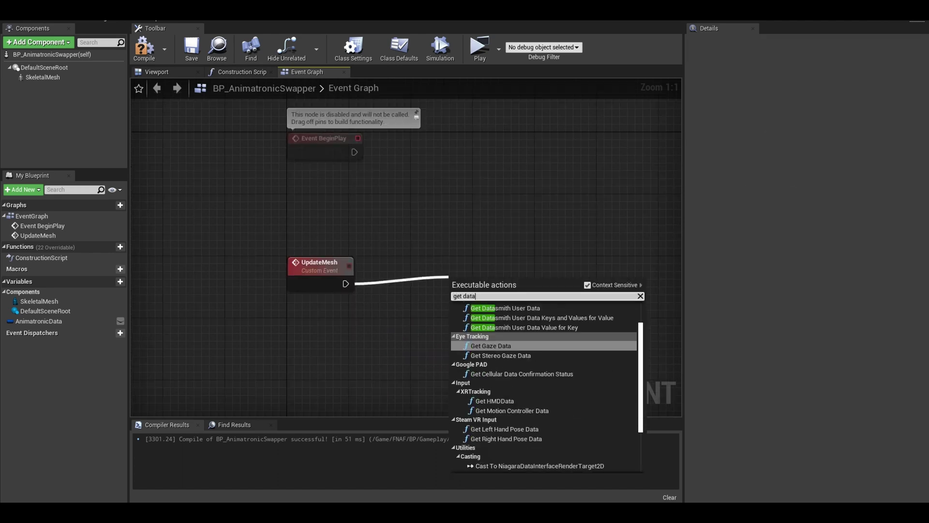
pyautogui.write(' table')
pyautogui.press('Return')
# - Choose the animatronics data table for Get Data Table Row Names and feed Out Row Names into a Random array item node
pyautogui.moveTo(508, 314); pyautogui.dragTo(322, 237, button='right')
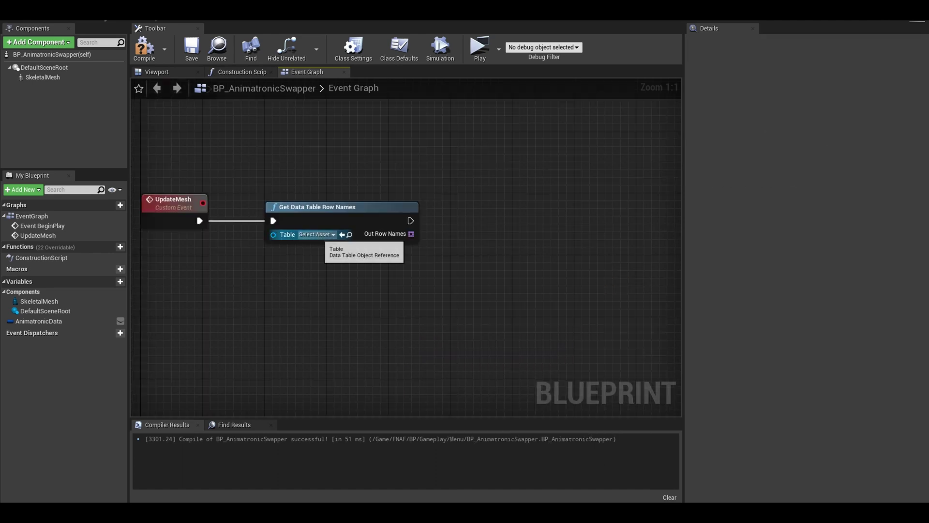
pyautogui.click(315, 235)
pyautogui.click(334, 286)
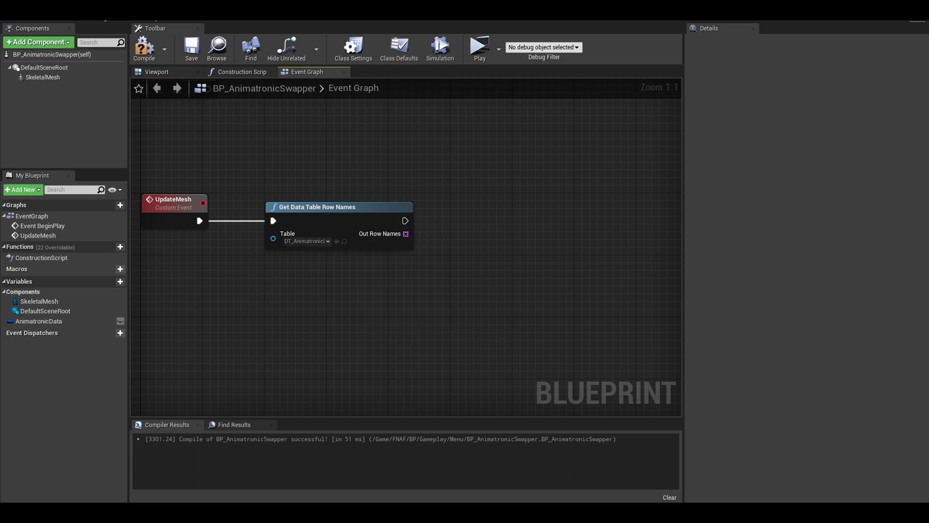
pyautogui.moveTo(437, 262); pyautogui.dragTo(393, 257, button='right')
pyautogui.moveTo(363, 242); pyautogui.dragTo(415, 280)
pyautogui.click(513, 398)
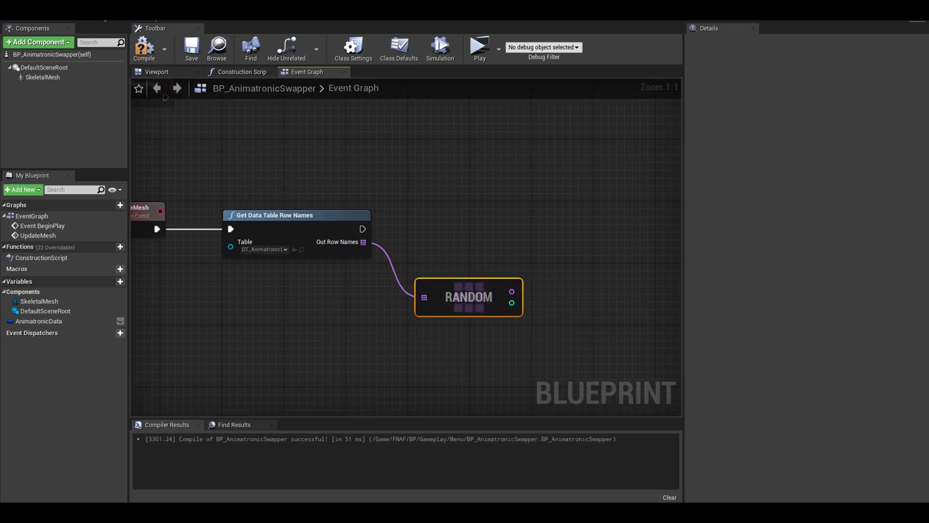
pyautogui.moveTo(513, 293); pyautogui.dragTo(477, 306, button='right')
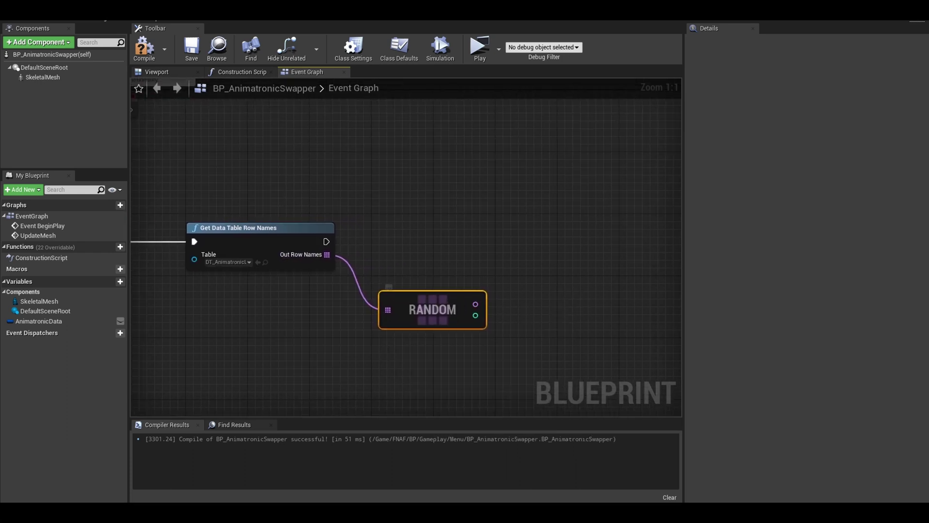
# - Add a Set AnimatronicData node after Get Data Table Row Names, fed by a Make DataTableRowHandle node that uses the animatronics data table
pyautogui.keyDown('alt'); pyautogui.moveTo(39, 321); pyautogui.dragTo(561, 241); pyautogui.keyUp('alt')
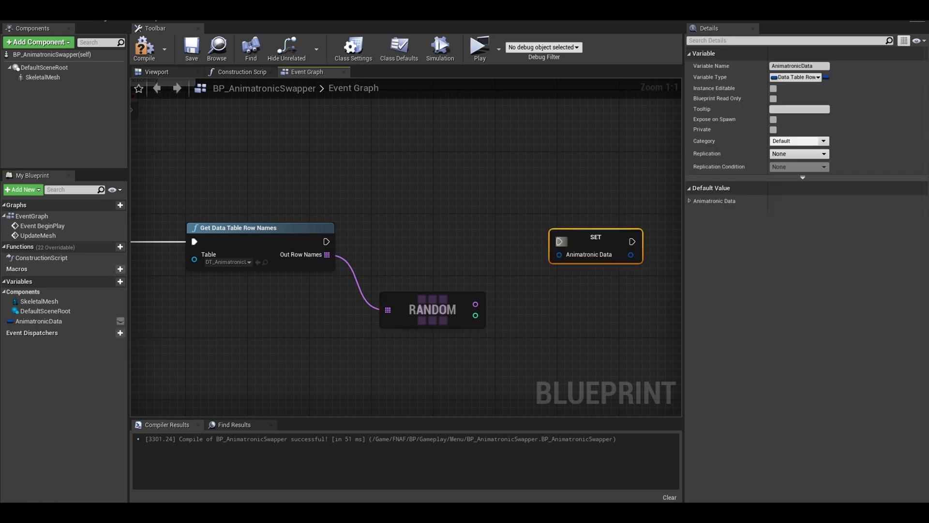
pyautogui.moveTo(327, 241); pyautogui.dragTo(541, 274)
pyautogui.click(648, 371)
pyautogui.click(629, 303)
pyautogui.click(643, 375)
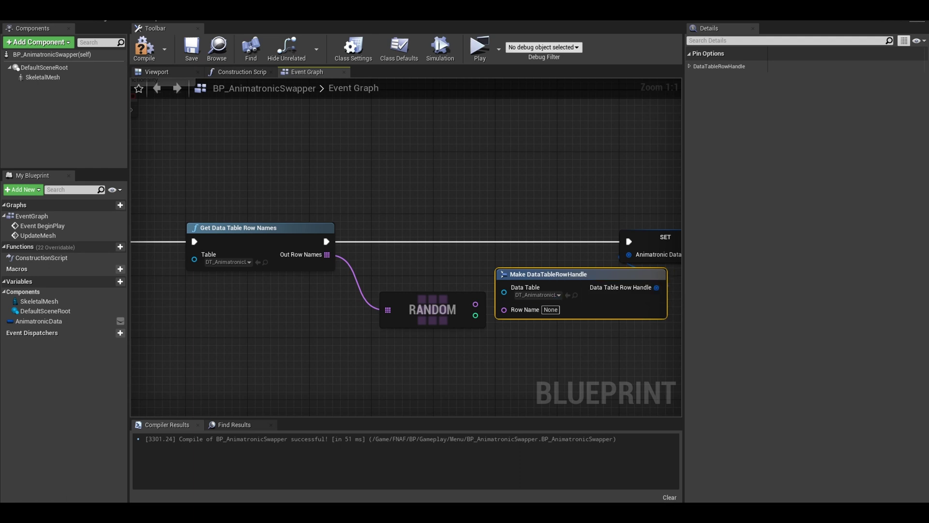
pyautogui.click(432, 310)
pyautogui.click(605, 290)
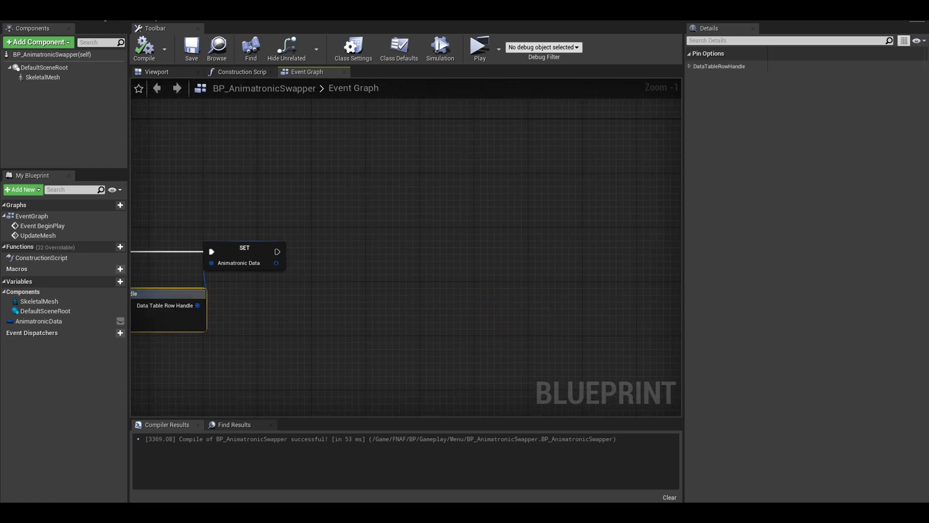
# - Add an AnimatronicData getter with split struct pins and feed its table and row name into a Get Data Table Row node after SET
pyautogui.keyDown('ctrl'); pyautogui.moveTo(38, 321); pyautogui.dragTo(278, 314); pyautogui.keyUp('ctrl')
pyautogui.rightClick(300, 316)
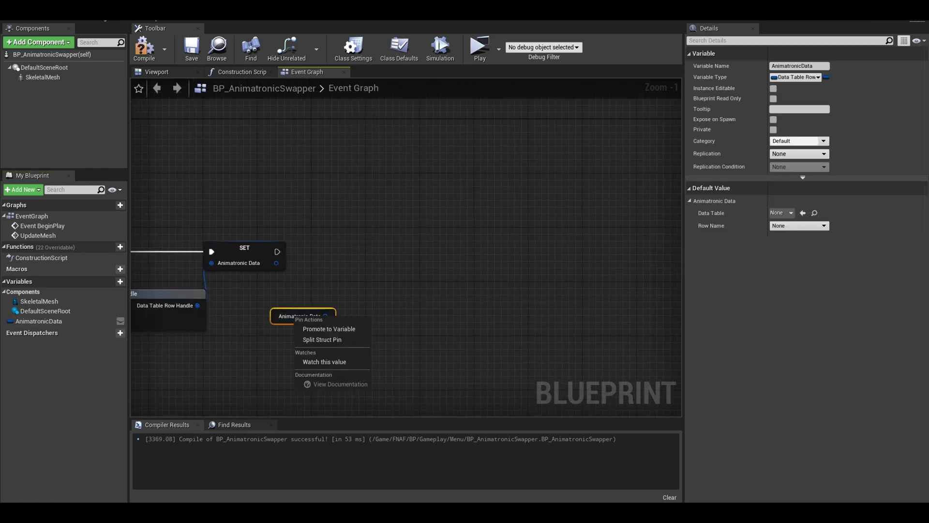
pyautogui.click(322, 339)
pyautogui.moveTo(362, 328); pyautogui.dragTo(380, 252)
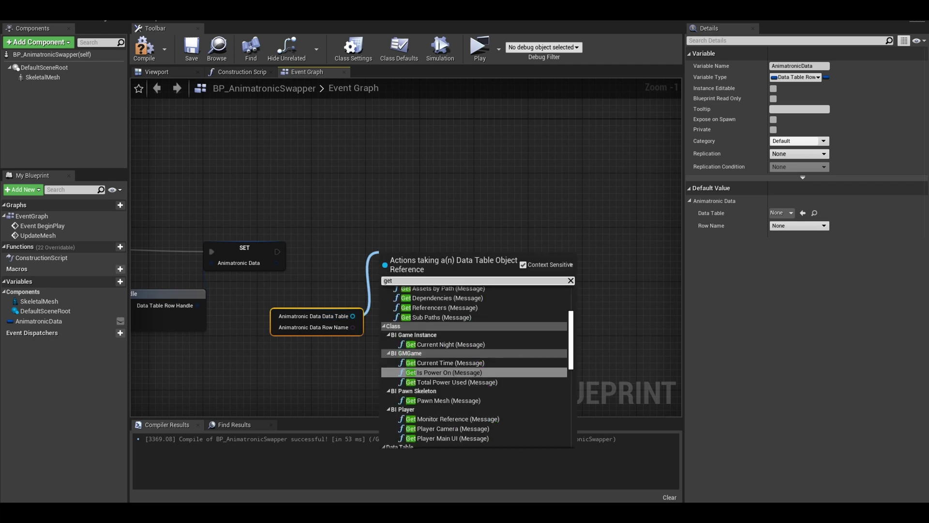
pyautogui.write('getdata')
pyautogui.press('Down')
pyautogui.press('Down')
pyautogui.press('Down')
pyautogui.press('Return')
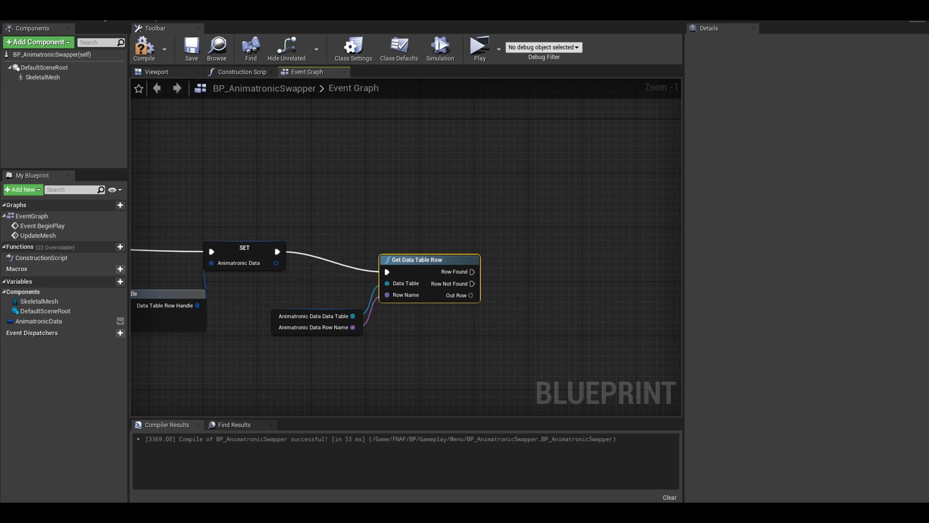
# - Add a Break S_AnimatronicData node from the Out Row output of Get Data Table Row
pyautogui.moveTo(470, 295); pyautogui.dragTo(503, 311)
pyautogui.write('bre')
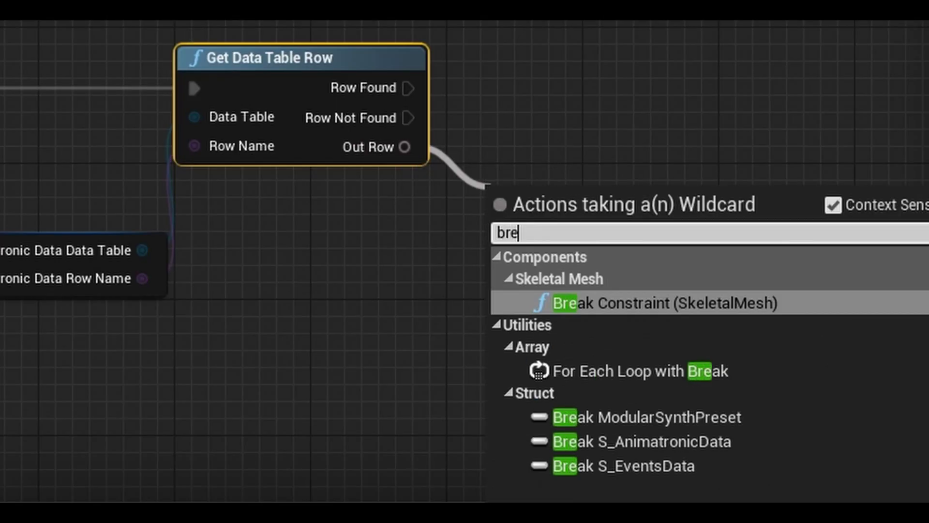
pyautogui.press('Down')
pyautogui.press('Down')
pyautogui.press('Down')
pyautogui.press('Return')
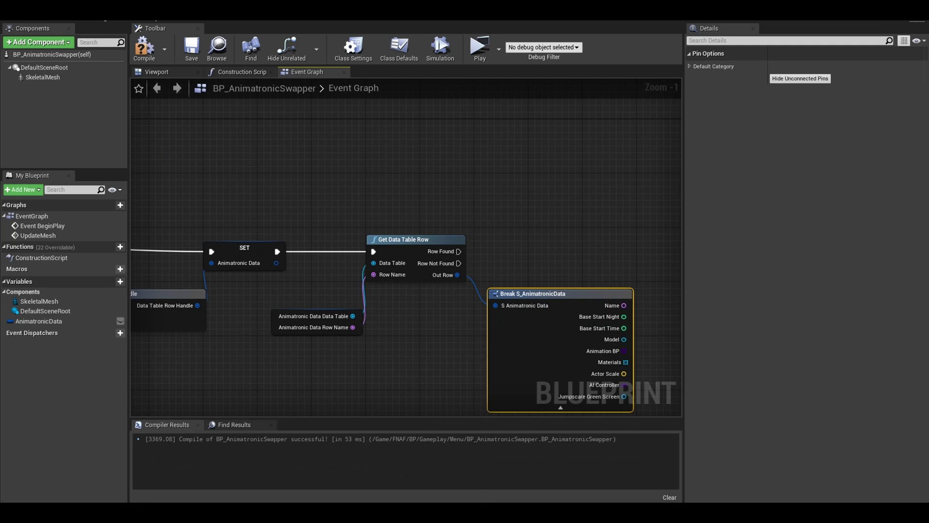
# - Add a Set Skeletal Mesh node targeting SkeletalMesh, run it from Row Found and feed Model into New Mesh
pyautogui.moveTo(503, 309); pyautogui.dragTo(379, 300, button='right')
pyautogui.moveTo(42, 77); pyautogui.dragTo(521, 225)
pyautogui.write('set mesh')
pyautogui.press('Return')
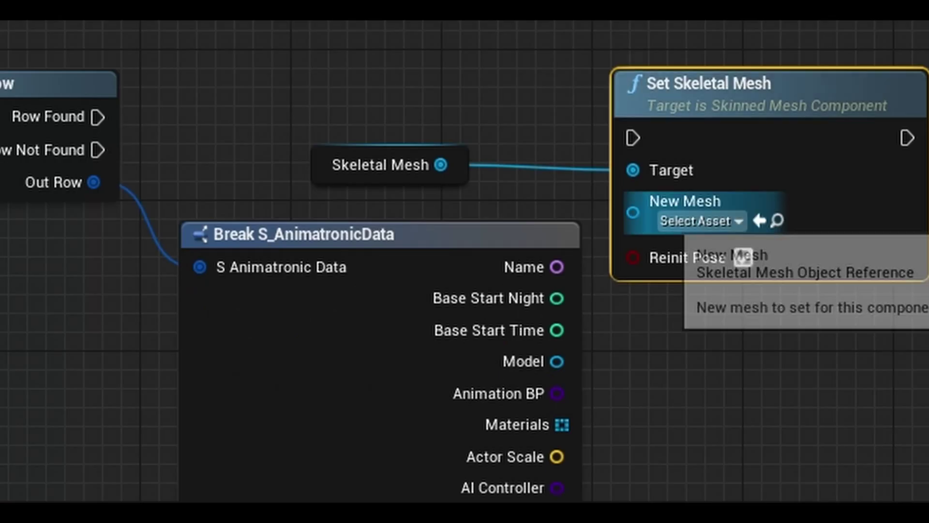
pyautogui.moveTo(526, 272); pyautogui.dragTo(498, 330)
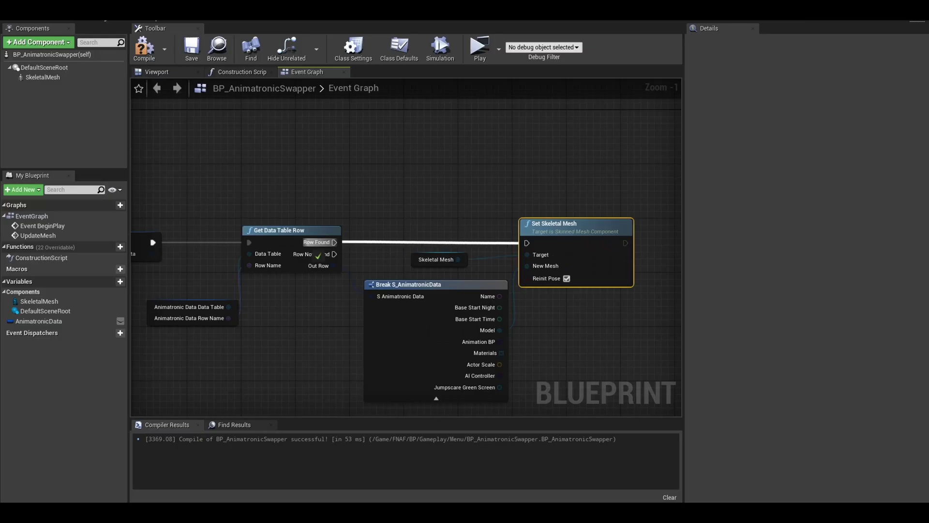
# - Add a Set Anim Instance Class node for a copied SkeletalMesh reference after Set Skeletal Mesh and feed Animation BP into New Class
pyautogui.moveTo(435, 270); pyautogui.dragTo(358, 261, button='right')
pyautogui.click(358, 260)
pyautogui.hotkey('ctrl', 'v')
pyautogui.moveTo(615, 261); pyautogui.dragTo(506, 256, button='right')
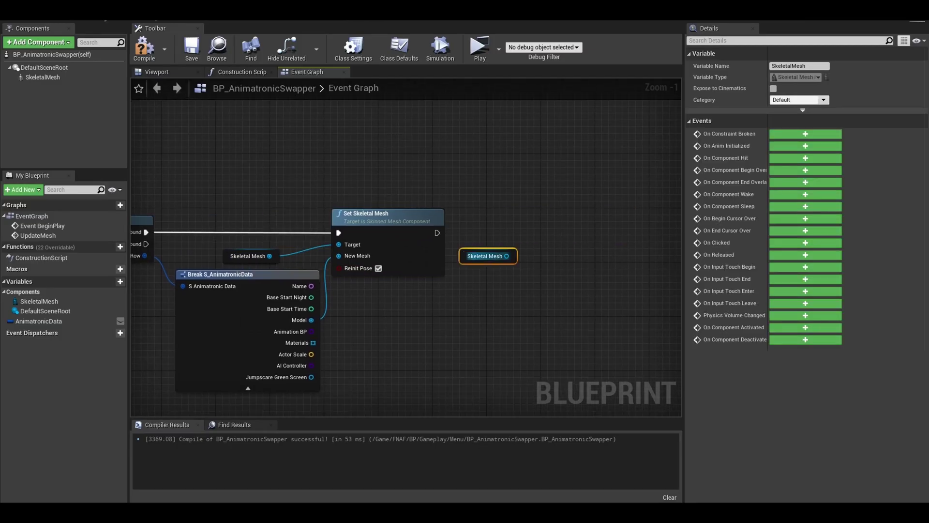
pyautogui.moveTo(506, 256); pyautogui.dragTo(592, 213)
pyautogui.write('setanim')
pyautogui.press('Return')
pyautogui.moveTo(311, 332); pyautogui.dragTo(556, 255)
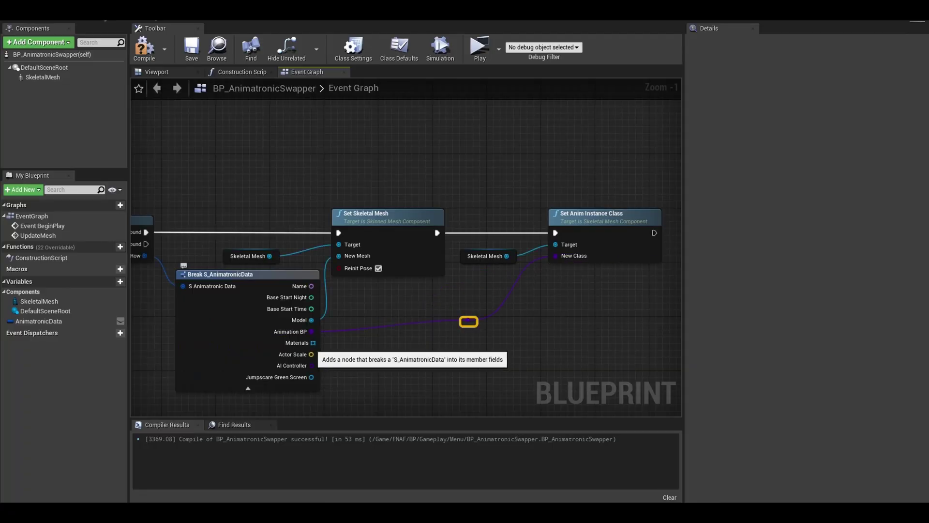
# - Add a For Each Loop over the Materials array after Set Anim Instance Class
pyautogui.moveTo(313, 343); pyautogui.dragTo(444, 255)
pyautogui.write('for each')
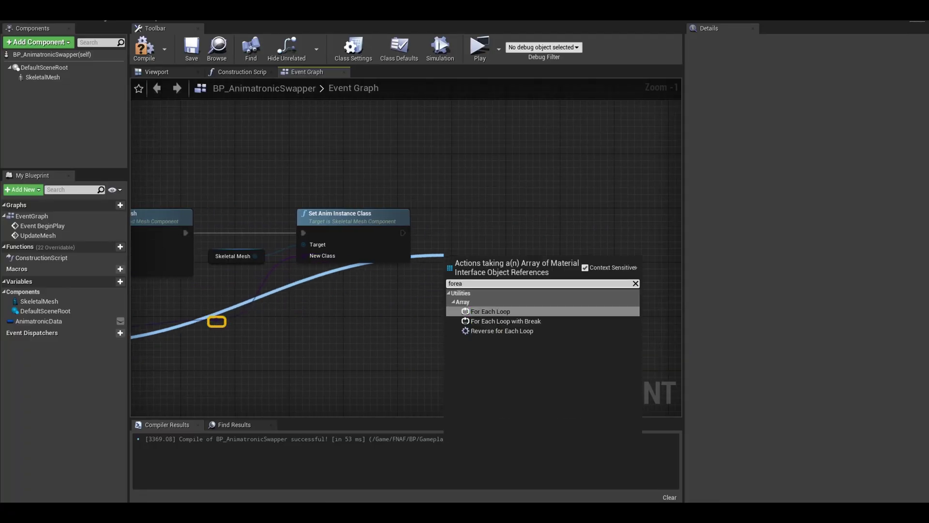
pyautogui.press('Return')
pyautogui.moveTo(484, 271); pyautogui.dragTo(393, 273, button='right')
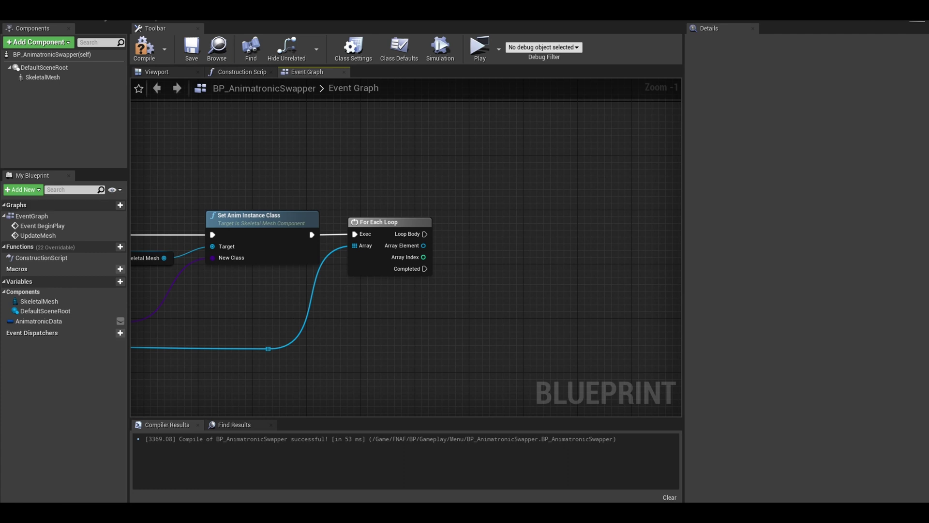
# - Add a Set Material node for SkeletalMesh on Loop Body, with Array Index as Element Index and Array Element rerouted into Material
pyautogui.moveTo(39, 301); pyautogui.dragTo(417, 289)
pyautogui.moveTo(480, 256); pyautogui.dragTo(481, 261)
pyautogui.write('set material')
pyautogui.press('Return')
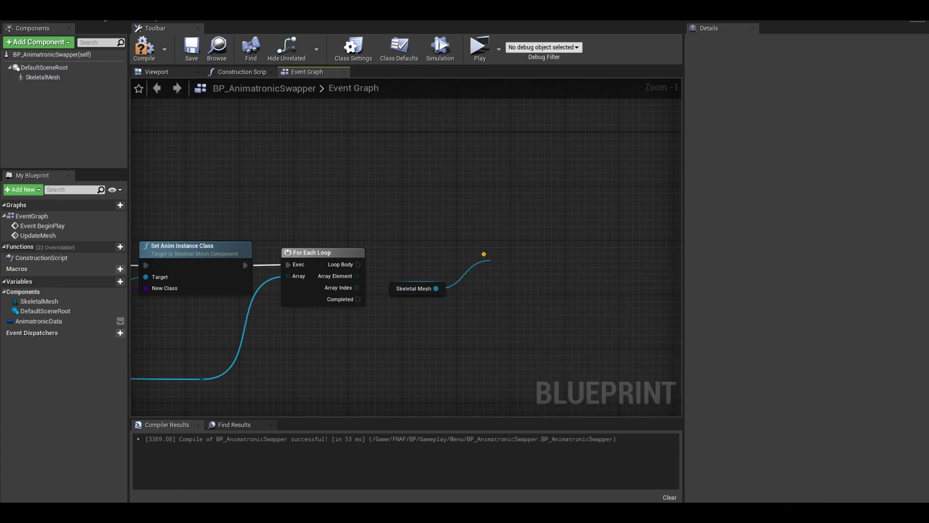
pyautogui.scroll(1, 572, 285)
pyautogui.moveTo(358, 265); pyautogui.dragTo(487, 264)
pyautogui.moveTo(536, 245); pyautogui.dragTo(571, 245)
pyautogui.moveTo(404, 290); pyautogui.dragTo(464, 266)
pyautogui.moveTo(333, 288); pyautogui.dragTo(584, 301)
pyautogui.doubleClick(467, 293)
pyautogui.scroll(-2, 467, 294)
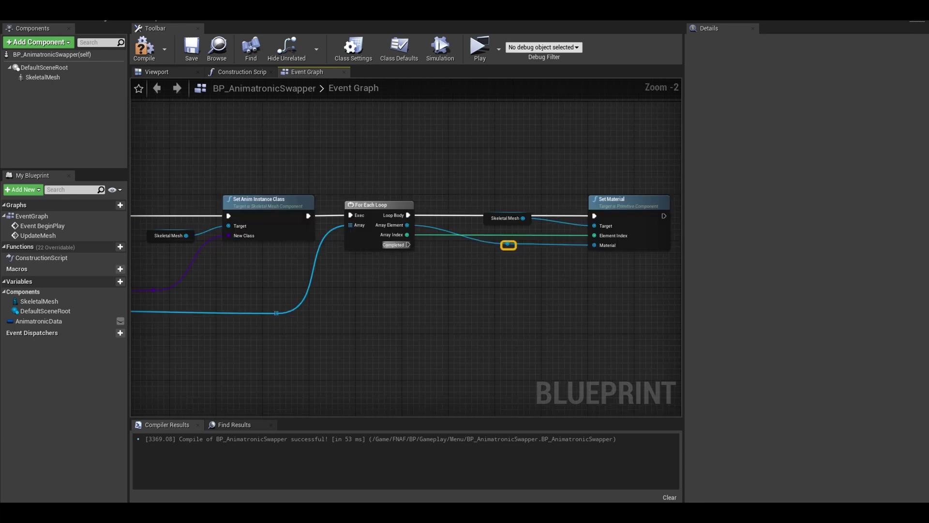
# - Add a Delay node on the loop's Completed output and feed its Duration from a Random Float in Range node
pyautogui.moveTo(405, 294); pyautogui.dragTo(389, 334)
pyautogui.write('delay')
pyautogui.press('Return')
pyautogui.scroll(2, 441, 354)
pyautogui.write('rand')
pyautogui.click(445, 230)
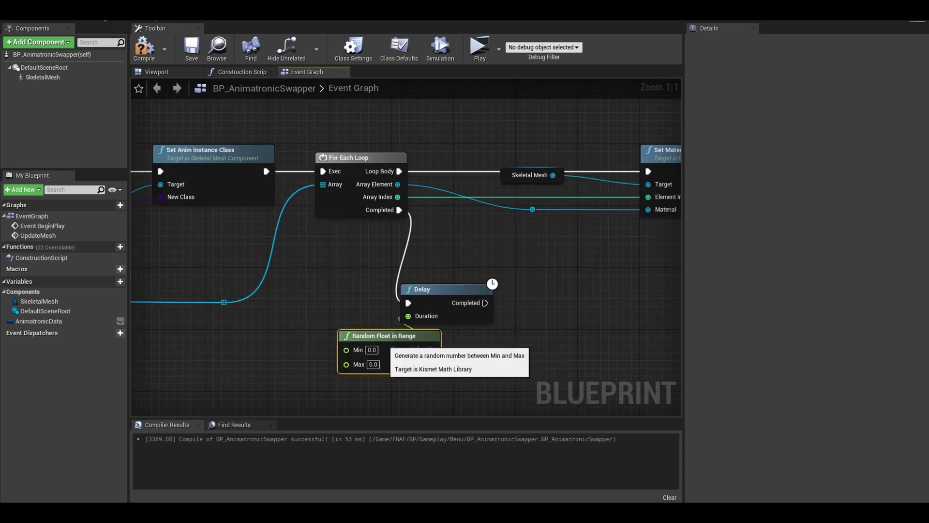
# - Set the Random Float in Range node's Min to 2 and Max to 5
pyautogui.click(325, 358)
pyautogui.write('2')
pyautogui.click(326, 372)
pyautogui.write('5')
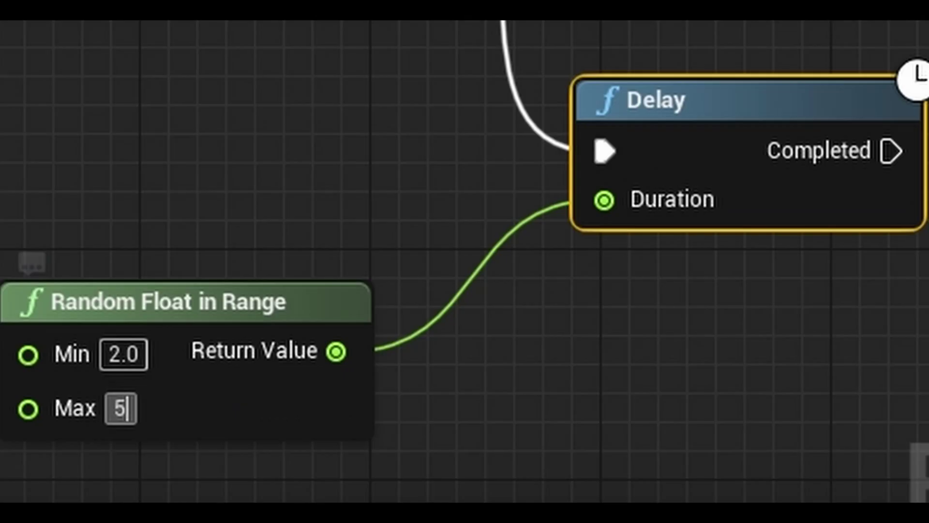
pyautogui.press('Return')
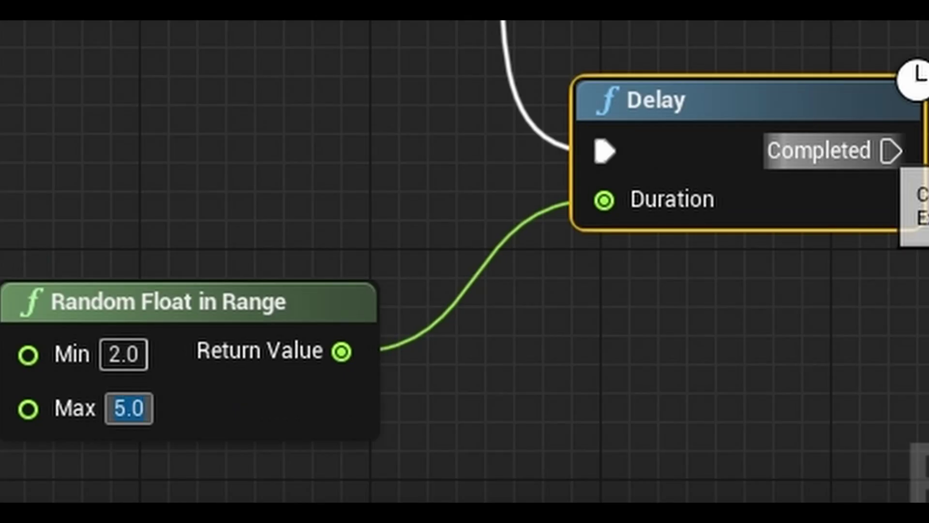
# - Call Update Mesh when the Delay completes so the swap repeats
pyautogui.moveTo(892, 151); pyautogui.dragTo(928, 303)
pyautogui.write('update')
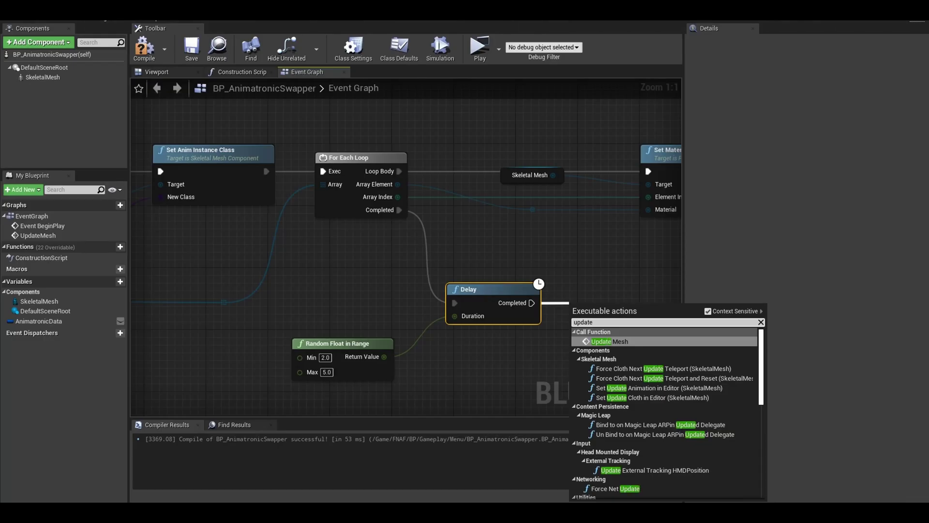
pyautogui.press('Return')
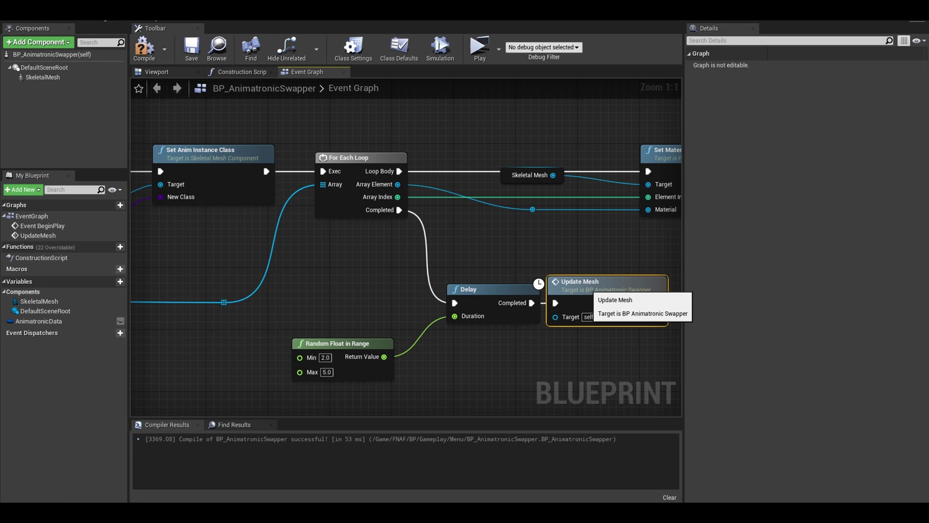
# - Call Update Mesh from Event BeginPlay and compile the blueprint
pyautogui.scroll(-4, 550, 249)
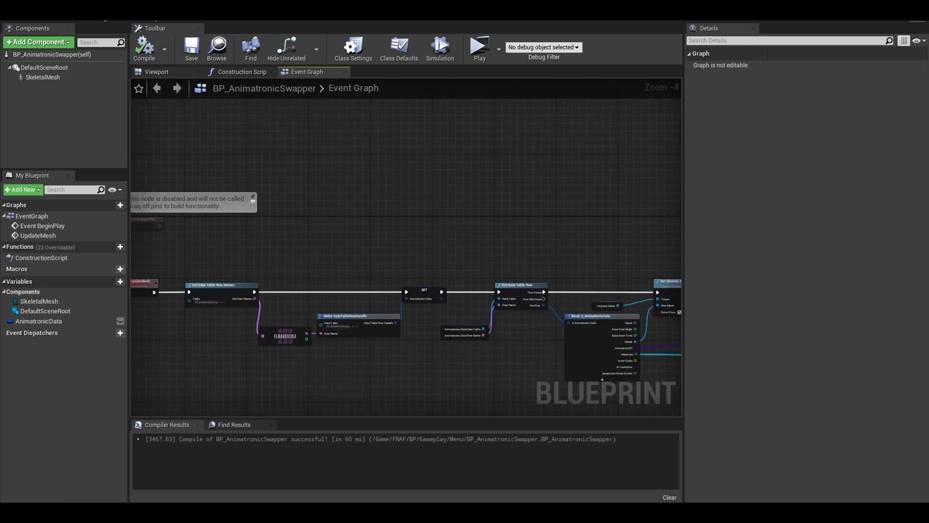
pyautogui.scroll(5, 309, 251)
pyautogui.moveTo(303, 255); pyautogui.dragTo(370, 251)
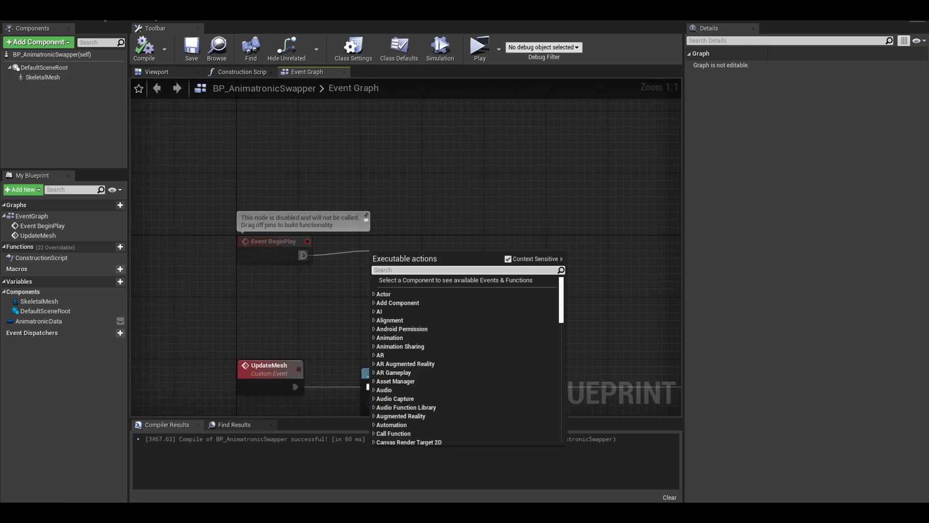
pyautogui.write('update mesh')
pyautogui.press('Return')
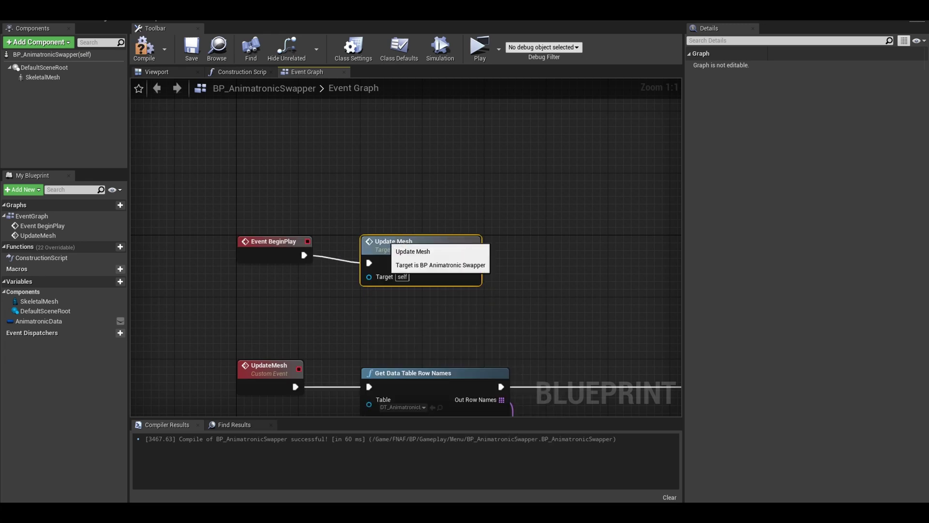
pyautogui.press('F7')
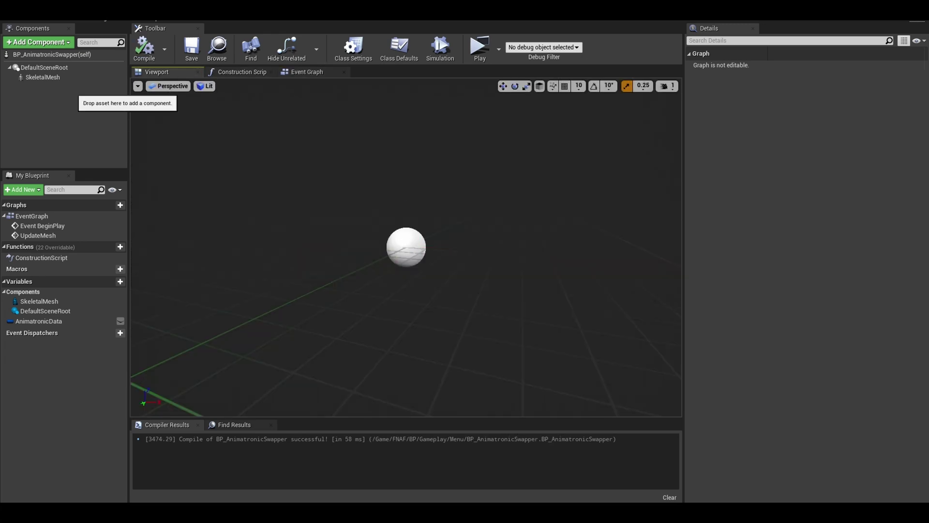
# - Assign the Freddy mesh and the AB_Freddy anim class to the SkeletalMesh component
pyautogui.click(43, 77)
pyautogui.click(845, 283)
pyautogui.write('fred')
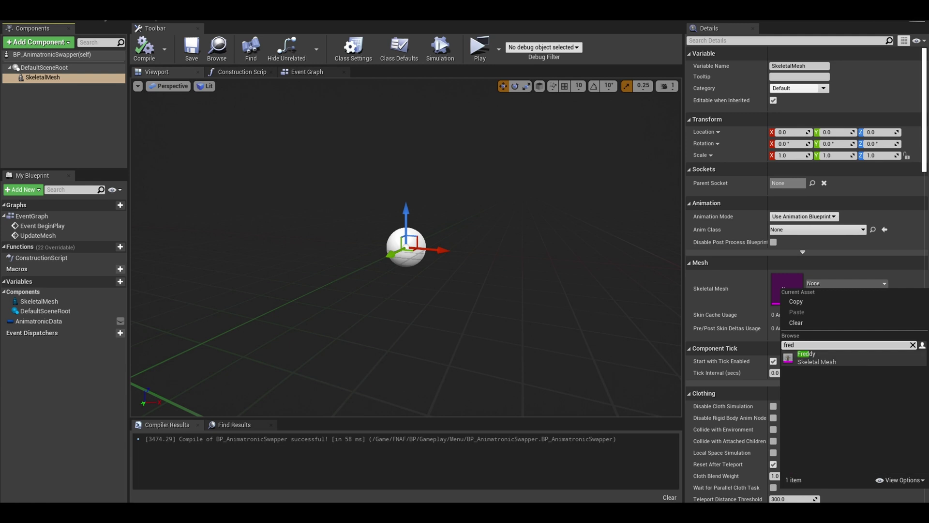
pyautogui.click(806, 357)
pyautogui.click(818, 229)
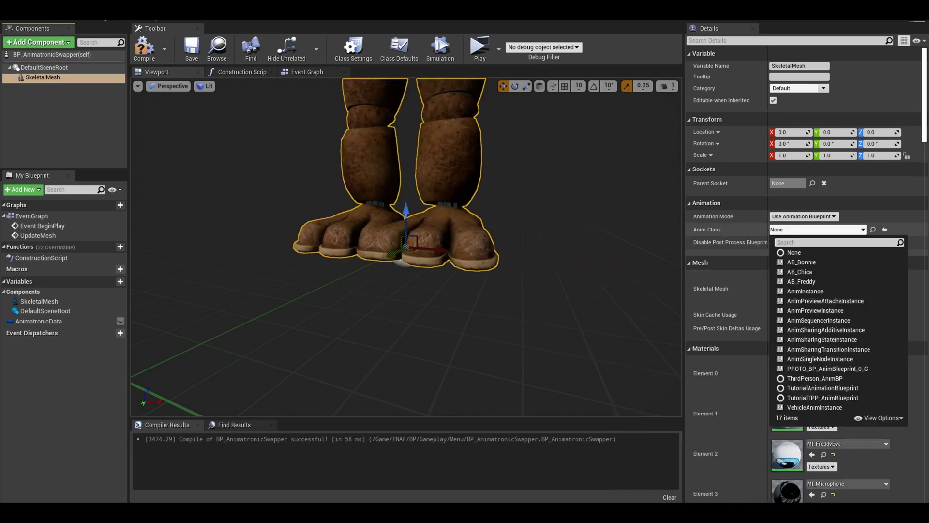
pyautogui.click(802, 281)
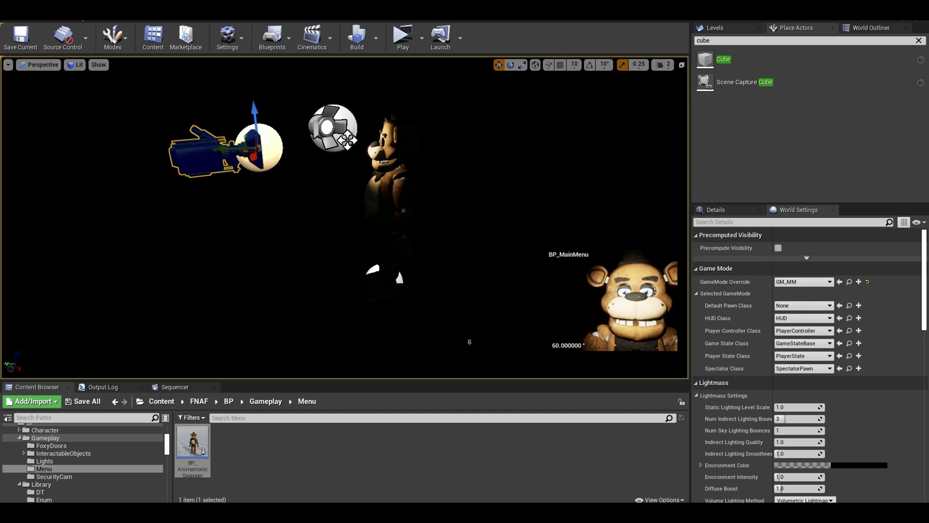
# - Choose an Auto Possess Player option for the placed BP_MainMenu pawn in its details
pyautogui.click(721, 210)
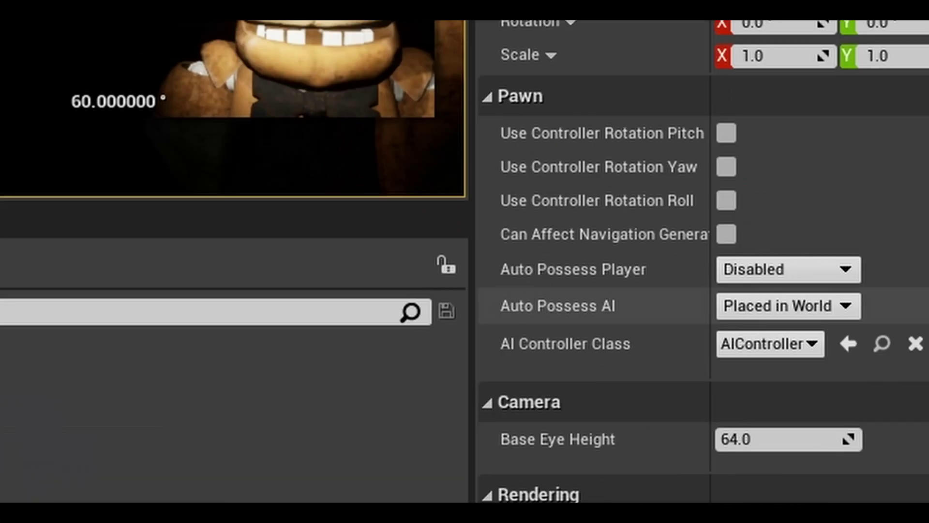
pyautogui.click(798, 403)
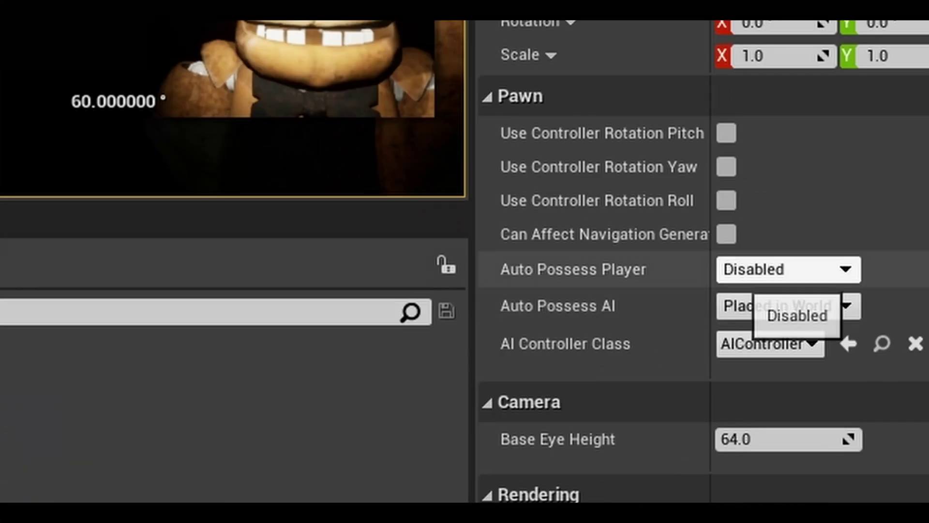
pyautogui.click(745, 312)
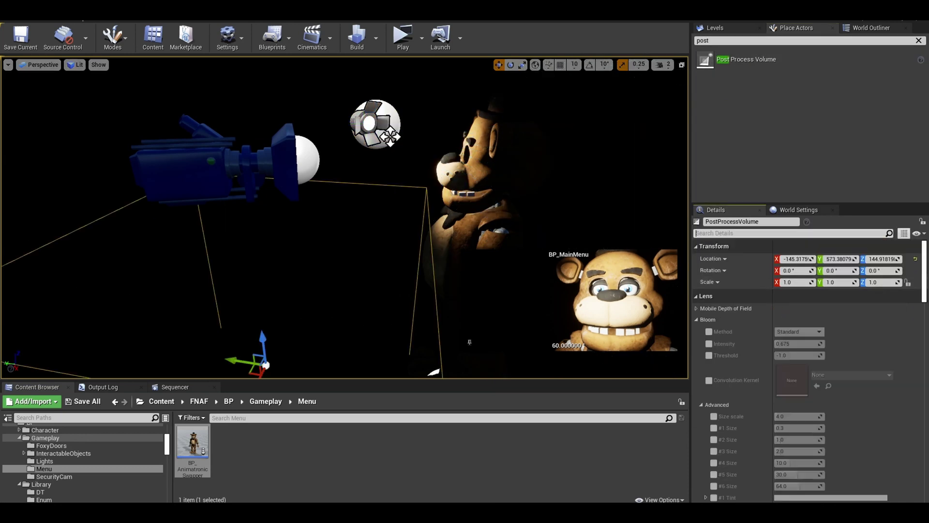
pyautogui.write('inf')
pyautogui.press('BackSpace')
pyautogui.press('BackSpace')
pyautogui.press('BackSpace')
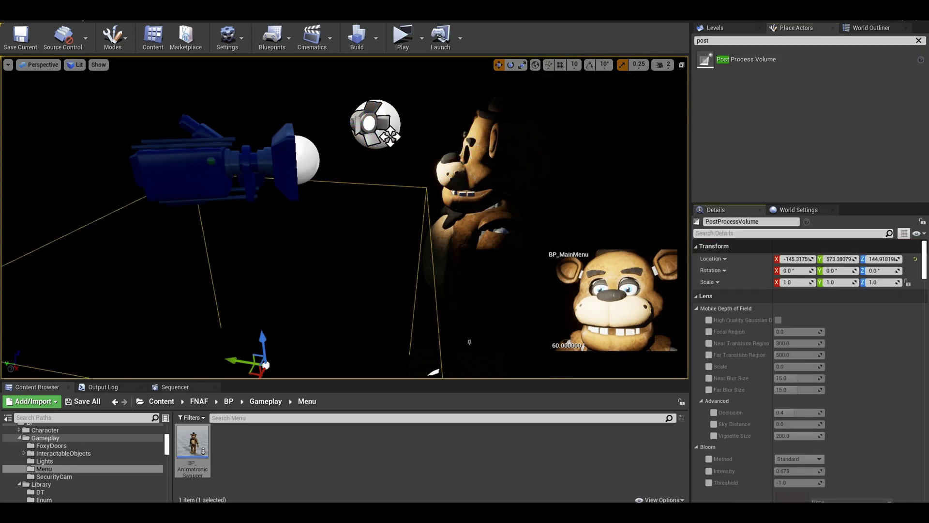
# - Override the PostProcessVolume's exposure with Min Brightness 2 and Max Brightness 2
pyautogui.write('ex')
pyautogui.click(668, 420)
pyautogui.write('2')
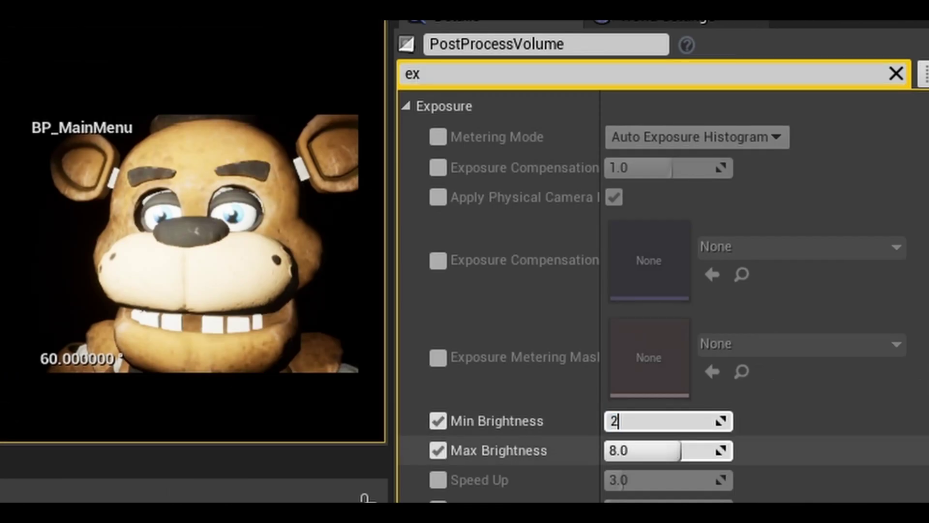
pyautogui.click(668, 450)
pyautogui.write('2')
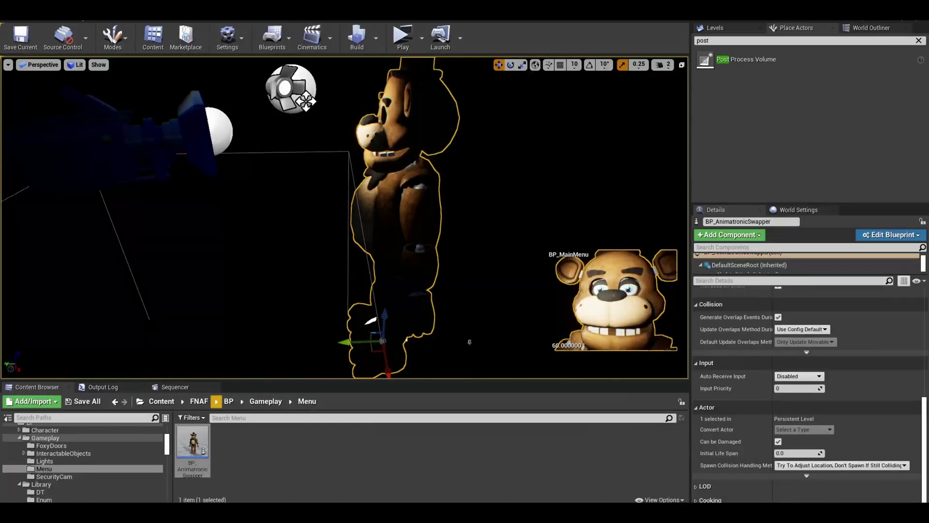
# - Open the Eye folder inside the Animatronics materials folder
pyautogui.click(54, 499)
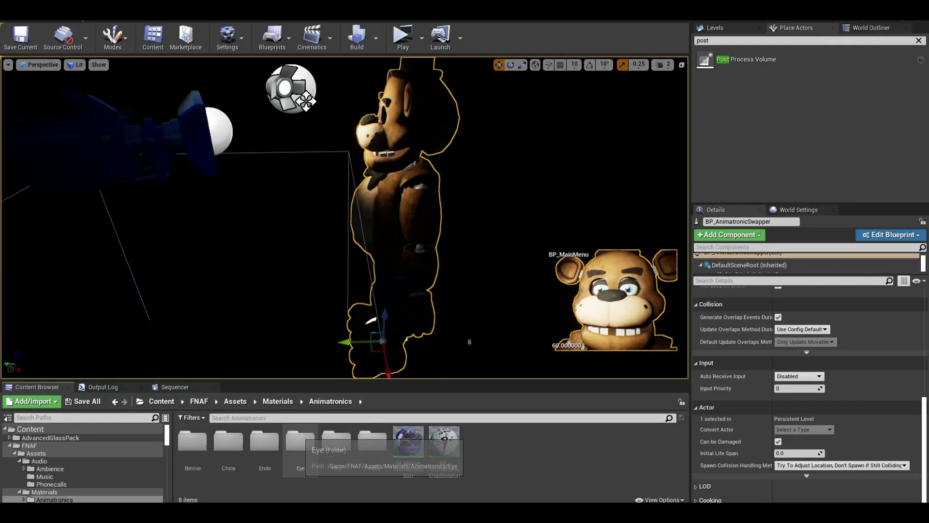
pyautogui.doubleClick(300, 441)
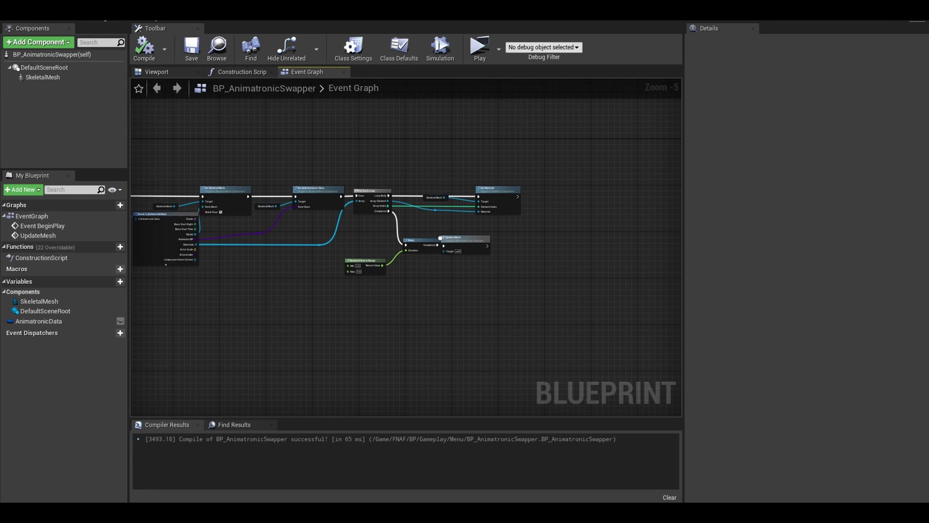
# - Insert a Select node into Set Material's Material input and connect the loop's Array Element to Option 0
pyautogui.scroll(3, 347, 215)
pyautogui.moveTo(420, 280); pyautogui.dragTo(426, 361, button='right')
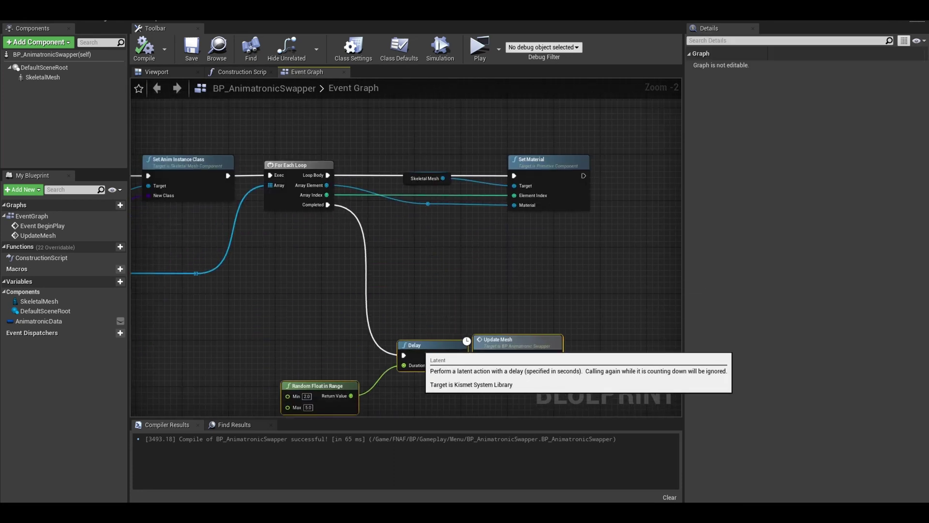
pyautogui.moveTo(515, 204); pyautogui.dragTo(481, 247)
pyautogui.write('sele')
pyautogui.press('Return')
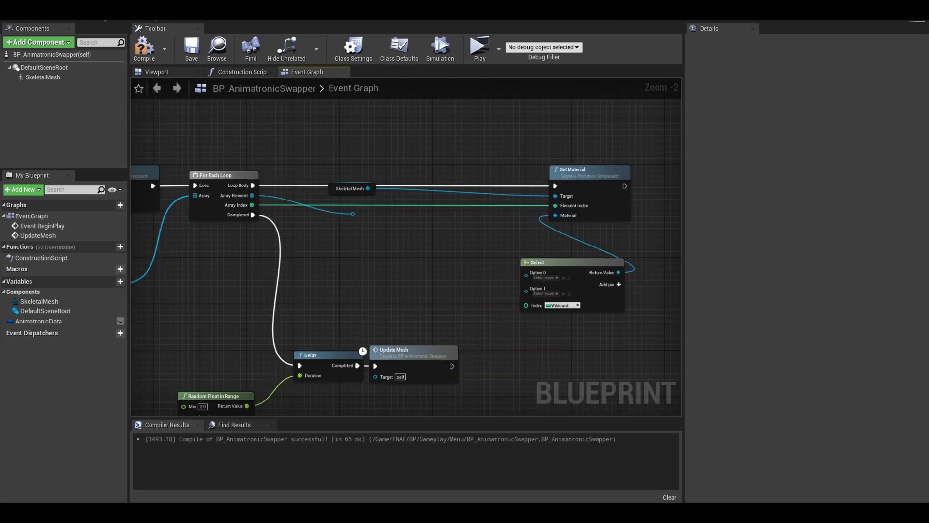
pyautogui.moveTo(526, 275); pyautogui.dragTo(407, 244)
pyautogui.moveTo(353, 214); pyautogui.dragTo(352, 213)
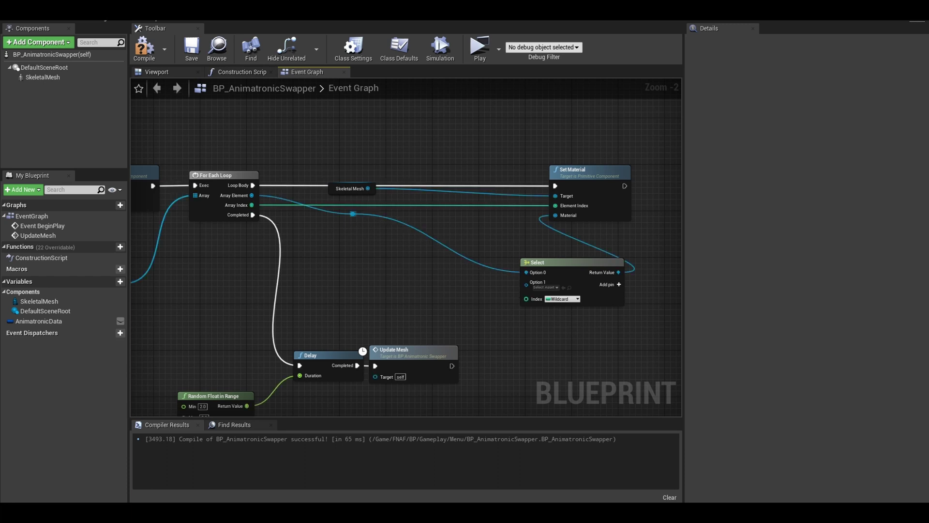
# - Rearrange the nodes below the loop and add an Equal (==) node from Array Index beside the Select node
pyautogui.moveTo(387, 290); pyautogui.dragTo(449, 228, button='right')
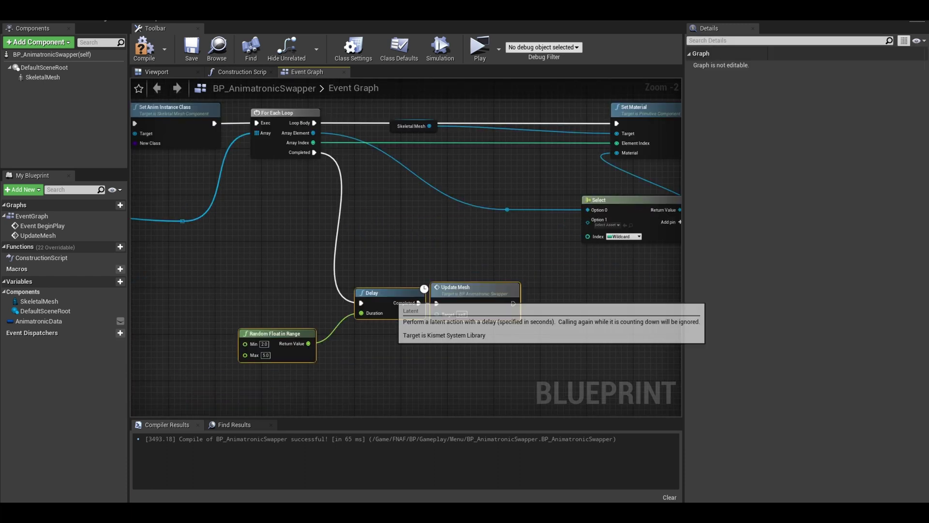
pyautogui.moveTo(539, 404); pyautogui.dragTo(360, 361)
pyautogui.moveTo(314, 143); pyautogui.dragTo(588, 236)
pyautogui.write('==')
pyautogui.press('Return')
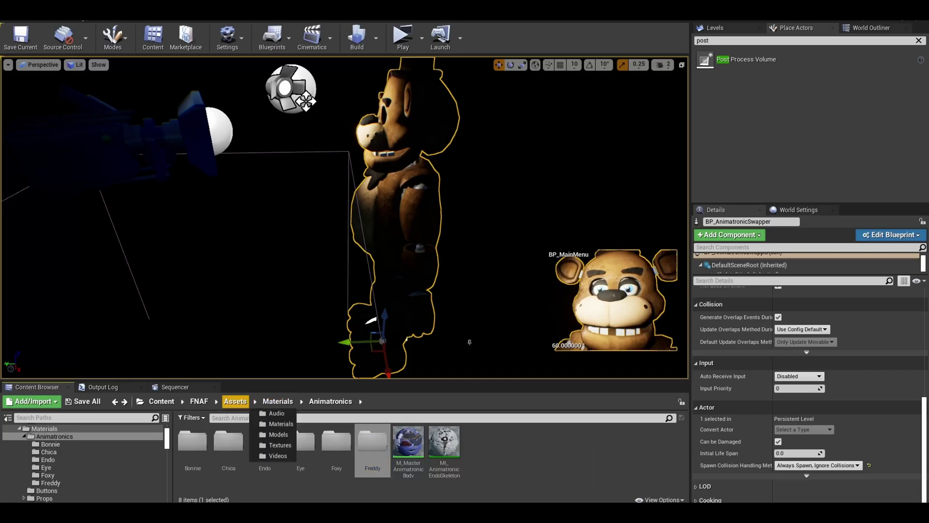
# - Open the Bonnie model from the Animatronics models folder to examine its material indexes
pyautogui.click(278, 434)
pyautogui.doubleClick(192, 440)
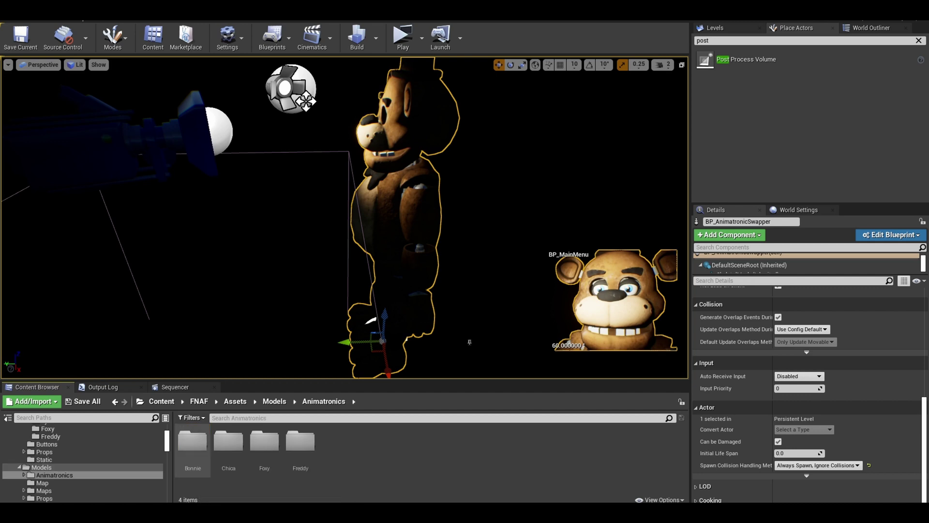
pyautogui.doubleClick(192, 441)
pyautogui.doubleClick(192, 440)
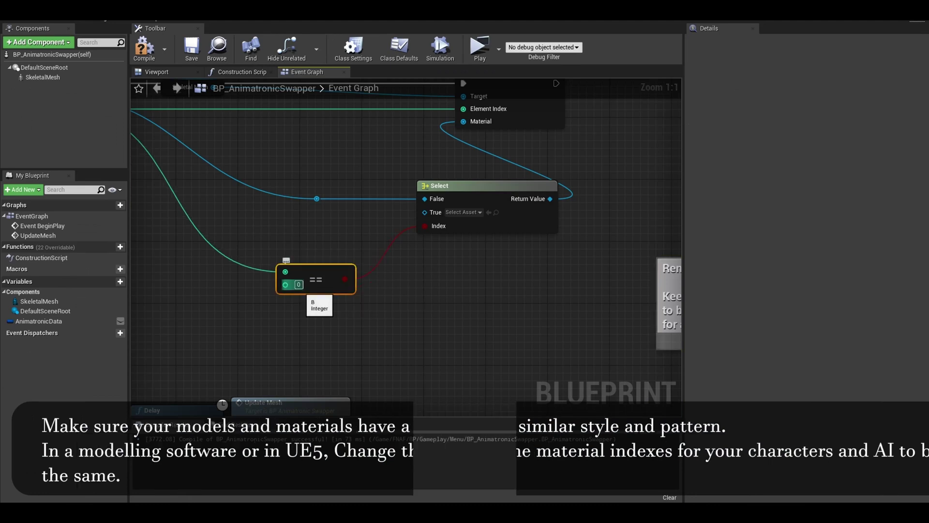
# - Change the EyeIndex variable in the animatronic structure to Integer and set Bonnie's EyeIndex to 2 in the data table
pyautogui.scroll(-2, 246, 231)
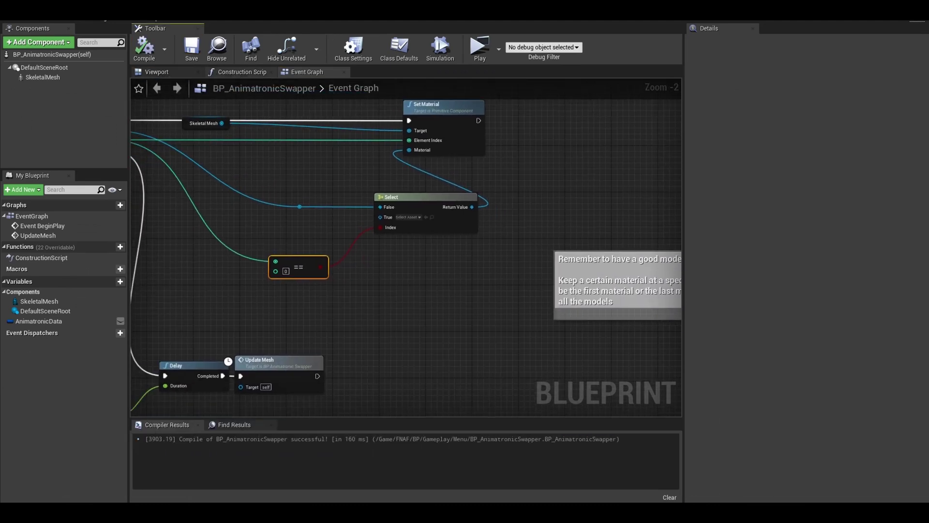
pyautogui.scroll(-2, 357, 193)
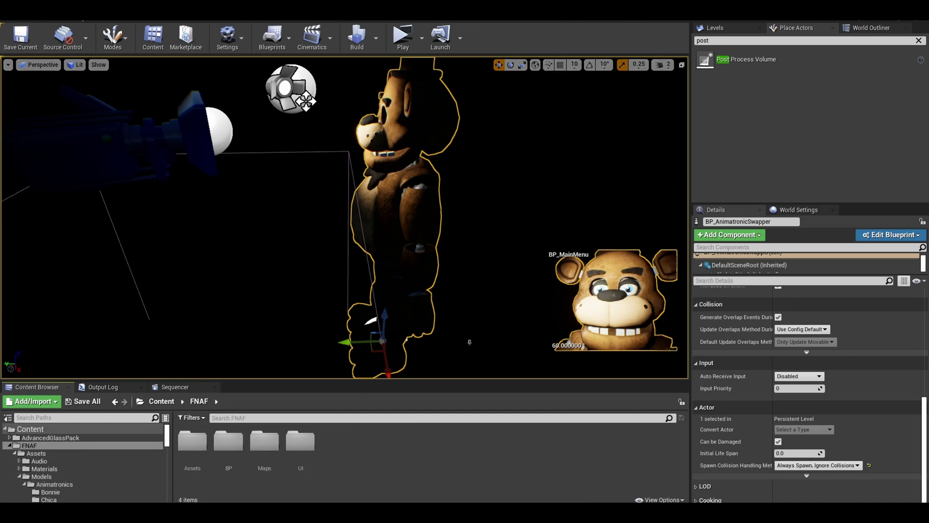
pyautogui.doubleClick(228, 441)
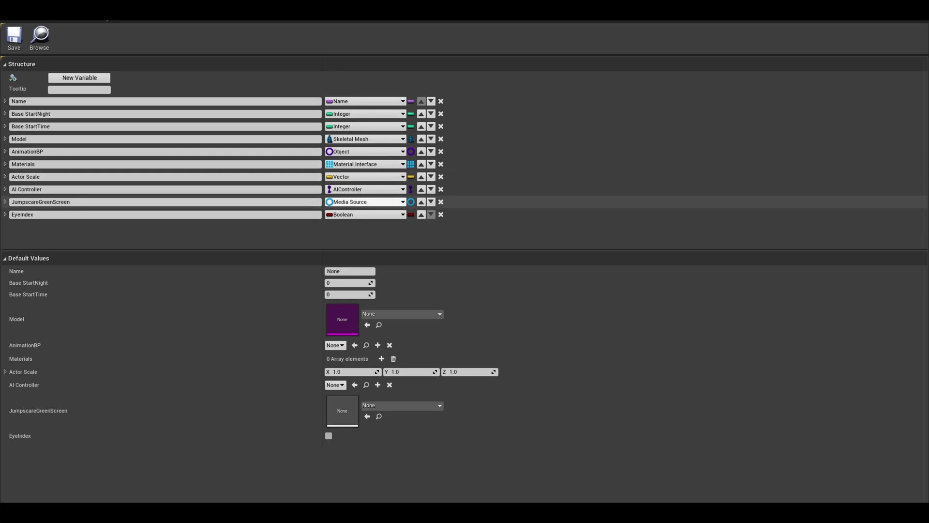
pyautogui.click(366, 215)
pyautogui.click(286, 257)
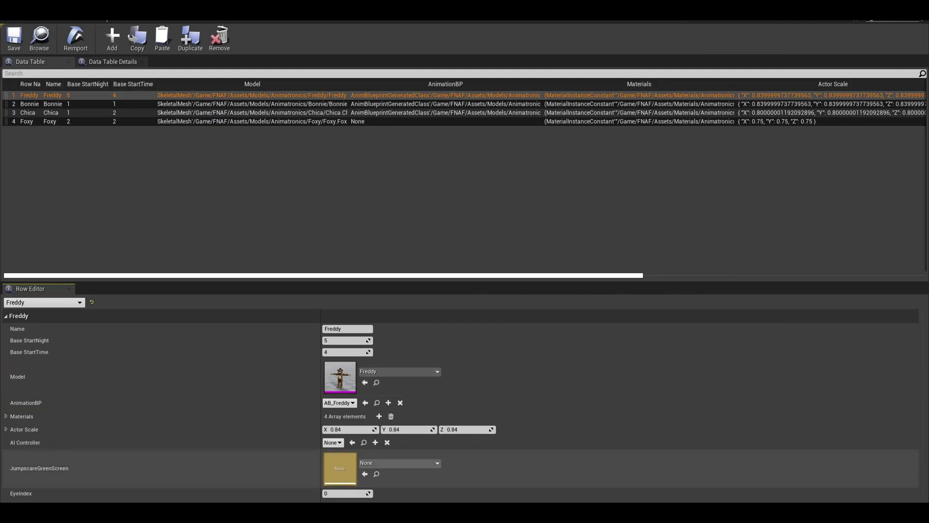
pyautogui.click(29, 103)
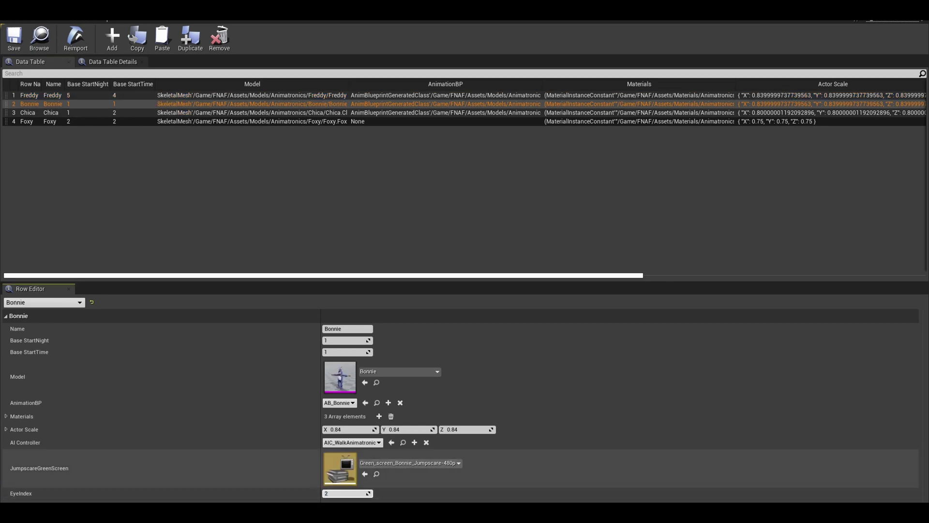
pyautogui.click(28, 112)
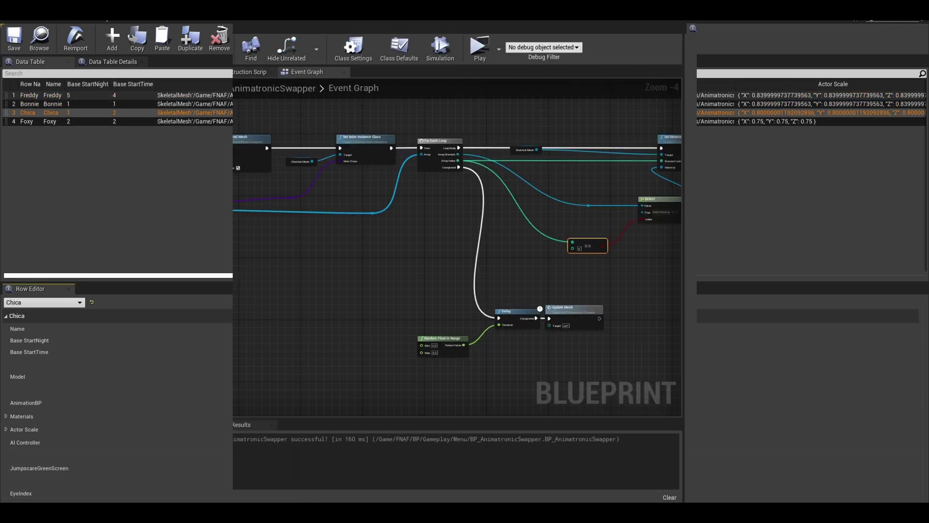
# - Connect the Eye Index output of the broken AnimatronicData struct to the second input of the Equal (==) node
pyautogui.scroll(1, 175, 256)
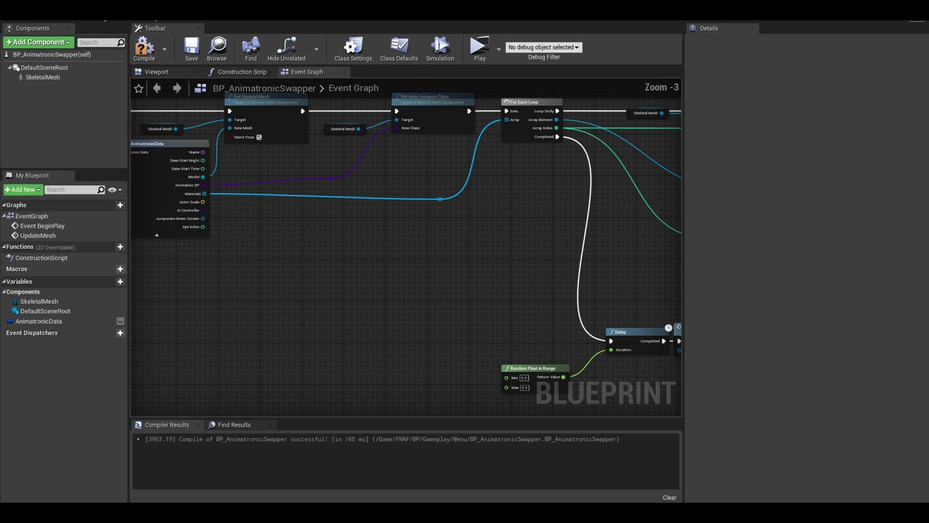
pyautogui.moveTo(202, 227); pyautogui.dragTo(533, 219)
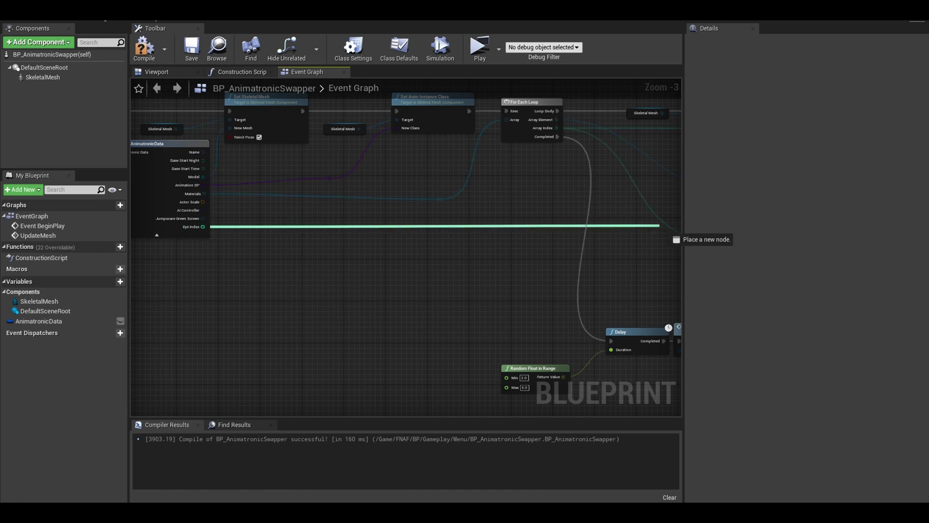
pyautogui.moveTo(659, 226); pyautogui.dragTo(600, 240)
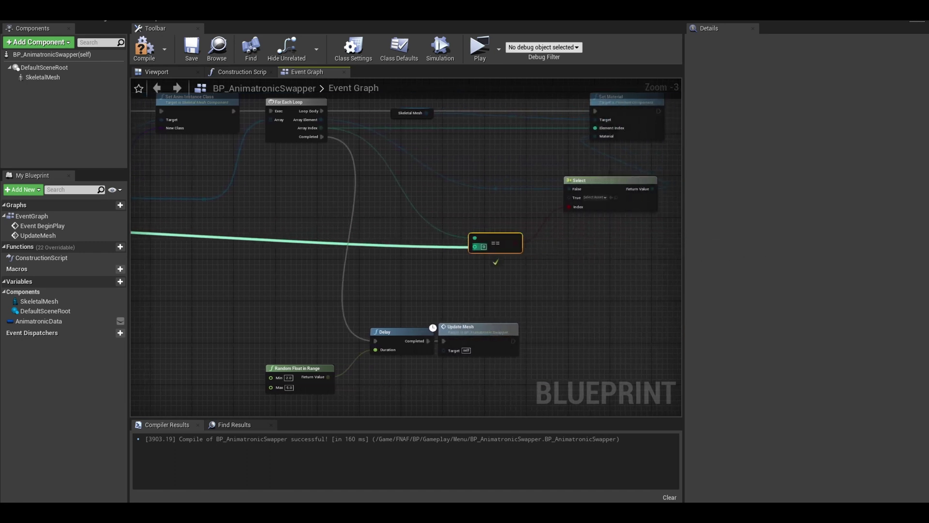
pyautogui.moveTo(484, 247); pyautogui.dragTo(484, 247)
pyautogui.moveTo(203, 242)
pyautogui.mouseDown(button='right')
pyautogui.moveTo(586, 243)
pyautogui.moveTo(203, 242)
pyautogui.mouseUp(button='right')
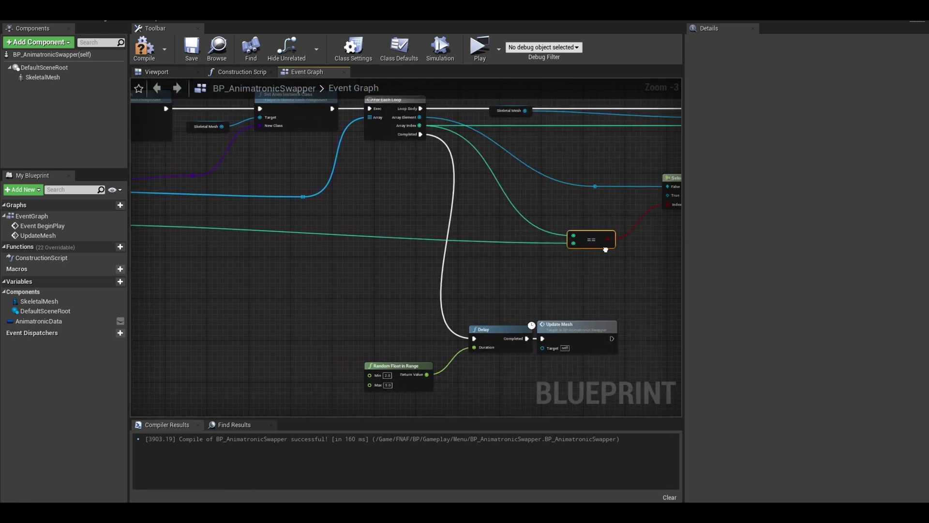
# - Add a second Select node feeding the first Select's True input and choose MI_FreddyCreepyEye for its Option 1
pyautogui.scroll(4, 484, 291)
pyautogui.moveTo(490, 332); pyautogui.dragTo(549, 249)
pyautogui.moveTo(424, 244); pyautogui.dragTo(392, 241)
pyautogui.write('select')
pyautogui.press('Return')
pyautogui.click(419, 283)
pyautogui.write('creepy')
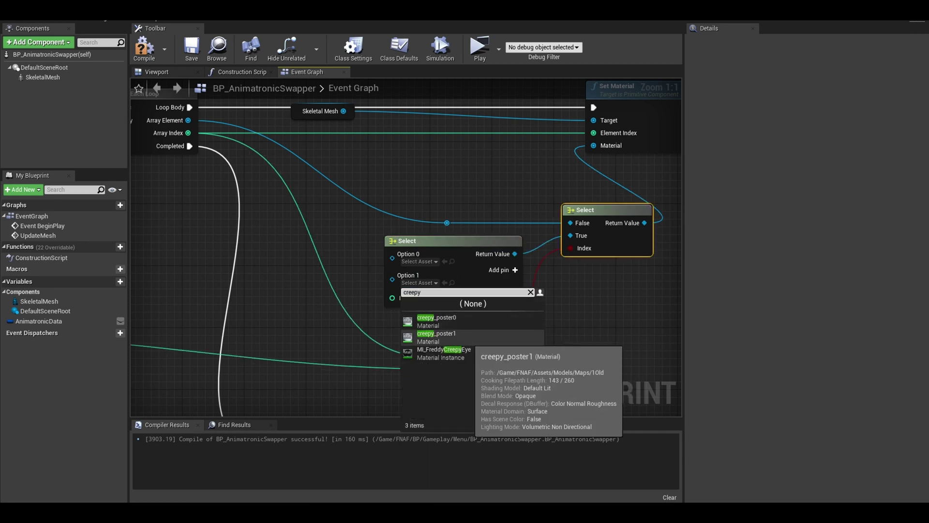
pyautogui.click(443, 413)
# - Connect the Array Element reroute point to Option 0 of the new Select node
pyautogui.moveTo(447, 228); pyautogui.dragTo(543, 224, button='right')
pyautogui.press('Escape')
pyautogui.moveTo(545, 216); pyautogui.dragTo(490, 247)
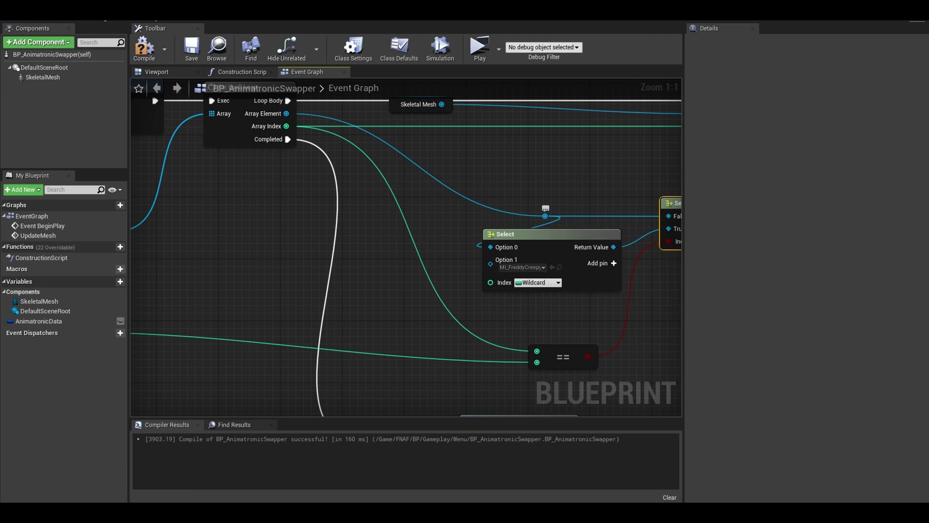
# - Drive the new Select node's Index with a Random Bool with Weight node and set its Weight to 0.4
pyautogui.moveTo(490, 282); pyautogui.dragTo(444, 290)
pyautogui.write('rand')
pyautogui.click(506, 422)
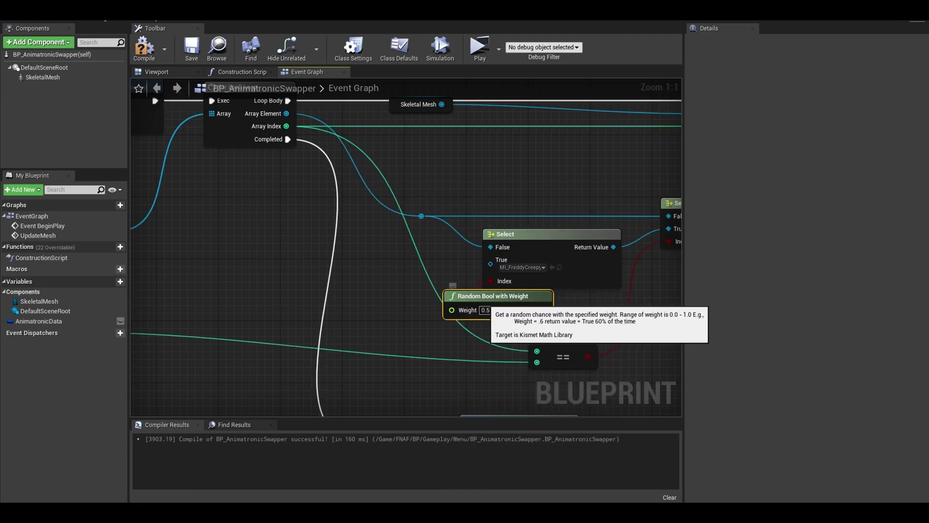
pyautogui.click(408, 310)
pyautogui.write('0.4')
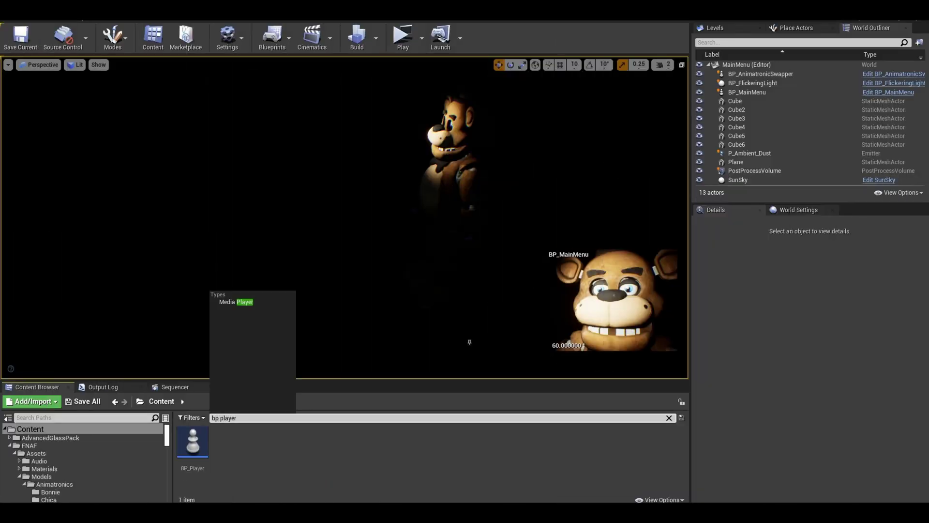
# - Open BP_Player and move the nodes following Add to Viewport farther along the event graph to make room
pyautogui.doubleClick(193, 442)
pyautogui.moveTo(629, 271); pyautogui.dragTo(405, 318, button='right')
pyautogui.moveTo(405, 318); pyautogui.dragTo(672, 341)
pyautogui.scroll(2, 586, 251)
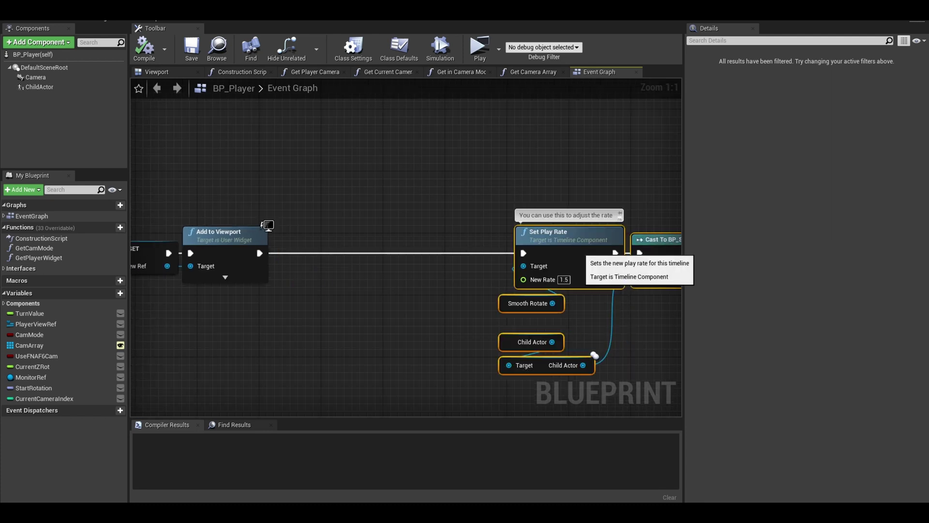
# - Add a Get Player Controller node and a Set Input Mode Game And UI node driven by its Return Value
pyautogui.moveTo(532, 252); pyautogui.dragTo(799, 232, button='right')
pyautogui.rightClick(436, 324)
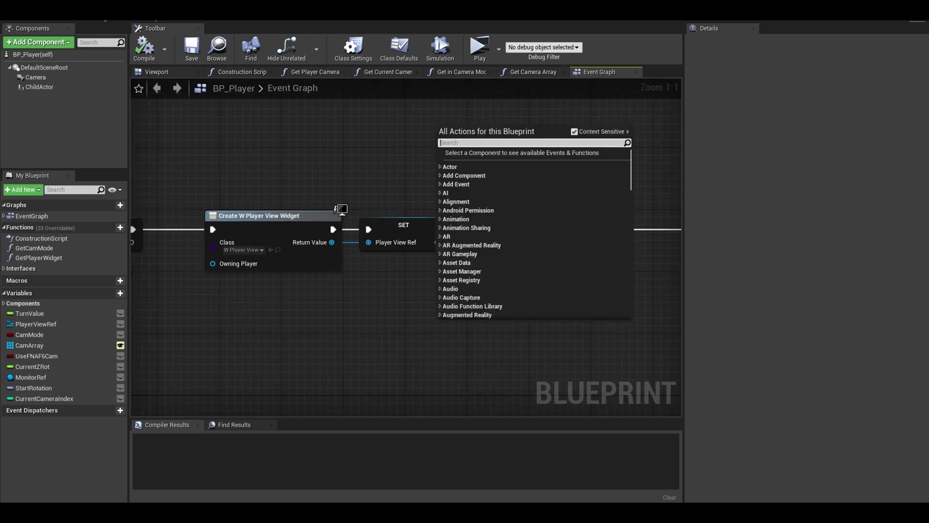
pyautogui.write('get player controller')
pyautogui.press('Return')
pyautogui.moveTo(525, 345); pyautogui.dragTo(465, 336, button='right')
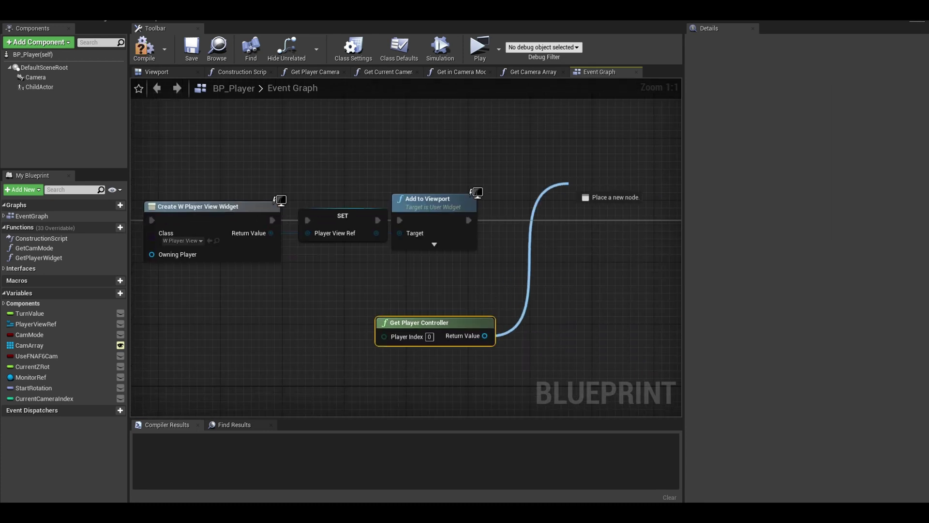
pyautogui.moveTo(568, 183); pyautogui.dragTo(569, 184)
pyautogui.write('setinputmode')
pyautogui.press('Return')
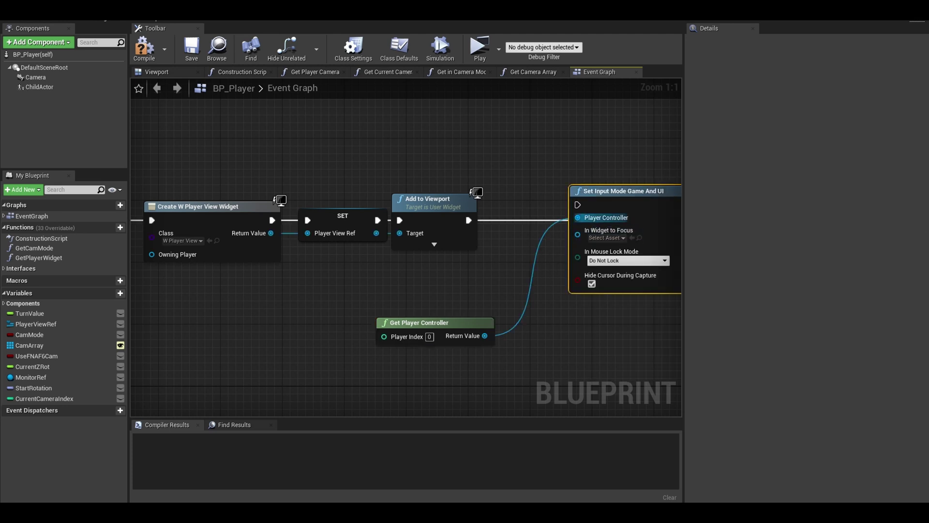
# - Place Get Player Controller beneath Add to Viewport and connect a Player View Ref getter to In Widget to Focus
pyautogui.moveTo(416, 322); pyautogui.dragTo(408, 268)
pyautogui.moveTo(554, 250); pyautogui.dragTo(460, 322)
pyautogui.write('getpl')
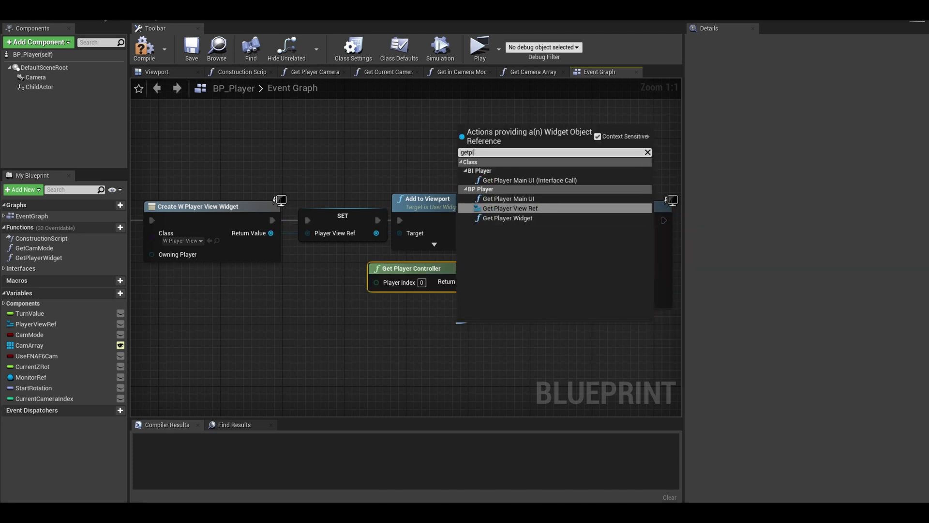
pyautogui.press('Return')
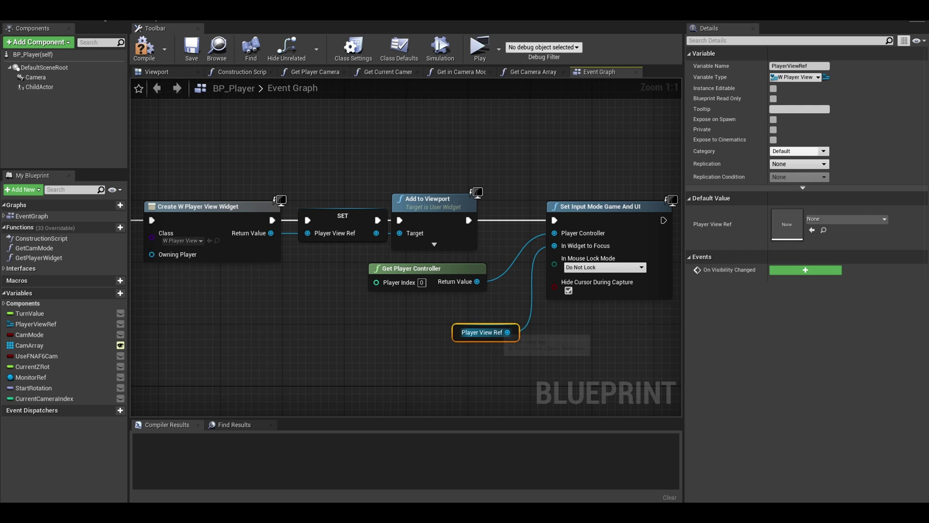
pyautogui.moveTo(503, 334); pyautogui.dragTo(316, 323, button='right')
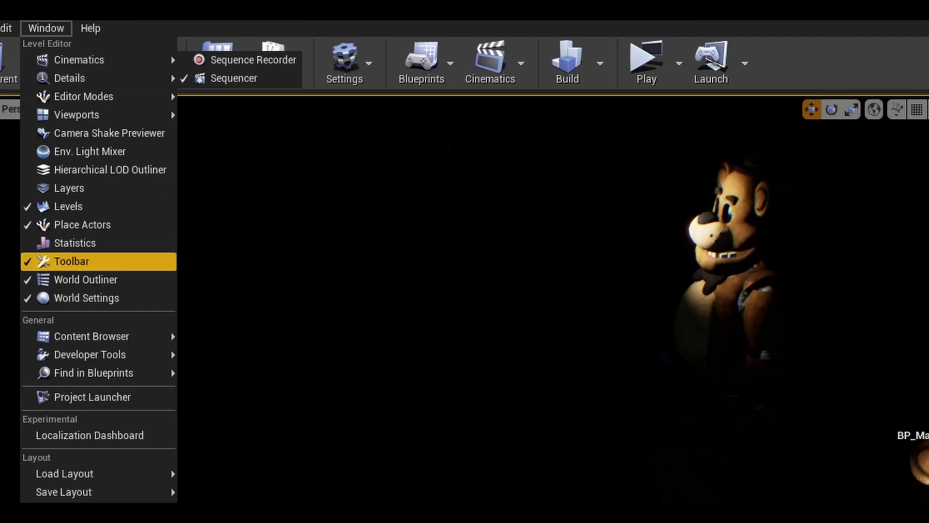
# - Search all Blueprints for "open level" and open the Open Level (by Name) node found in GM_Game
pyautogui.moveTo(97, 373)
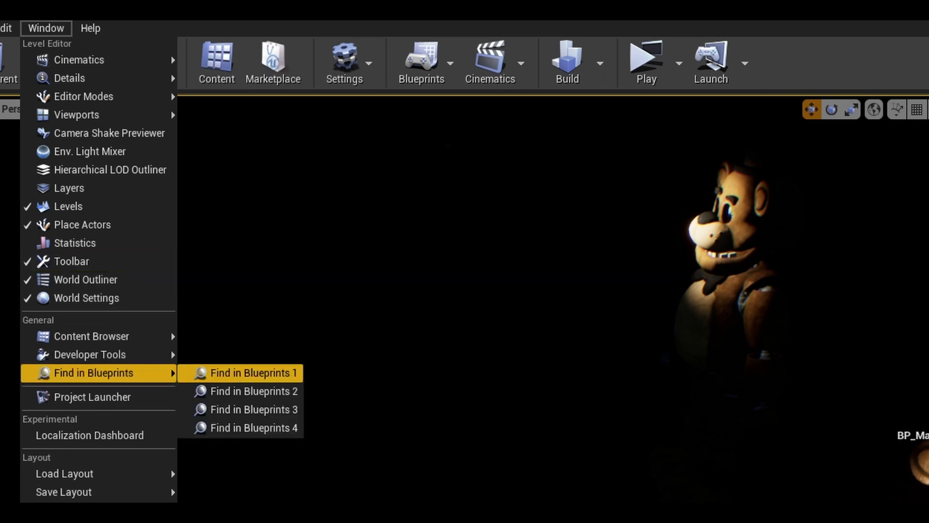
pyautogui.click(242, 373)
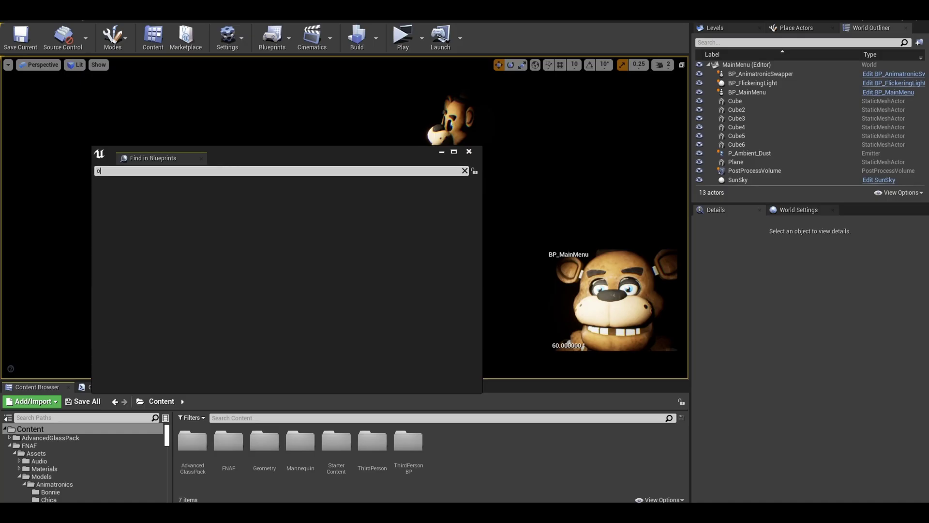
pyautogui.write('open level')
pyautogui.press('Return')
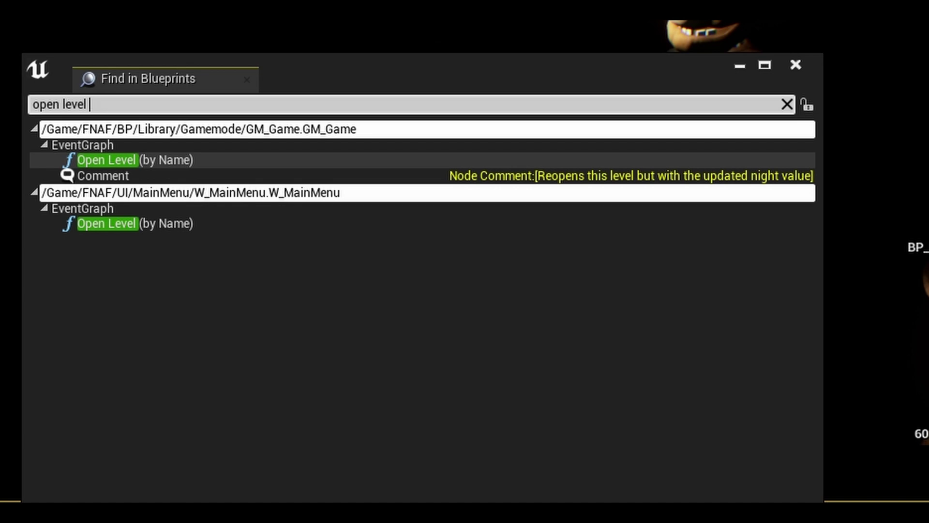
pyautogui.doubleClick(107, 160)
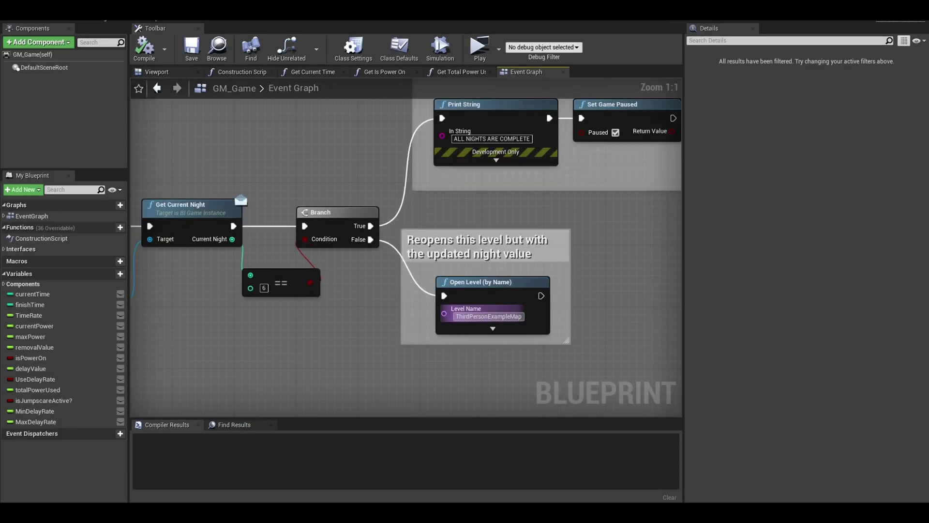
# - Set GM_Game's Open Level node to MainMenu and delete the comment box about reopening the level
pyautogui.click(522, 247)
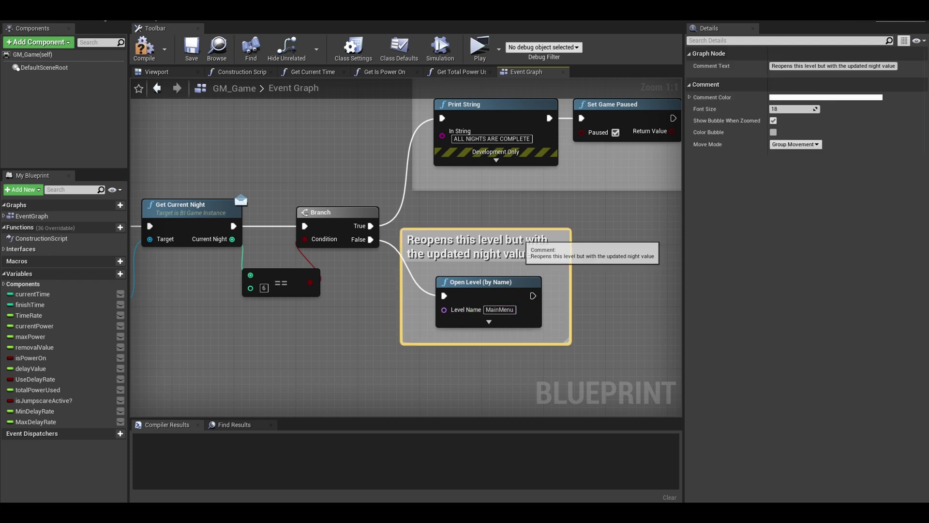
pyautogui.moveTo(523, 247); pyautogui.dragTo(465, 252, button='right')
pyautogui.press('Delete')
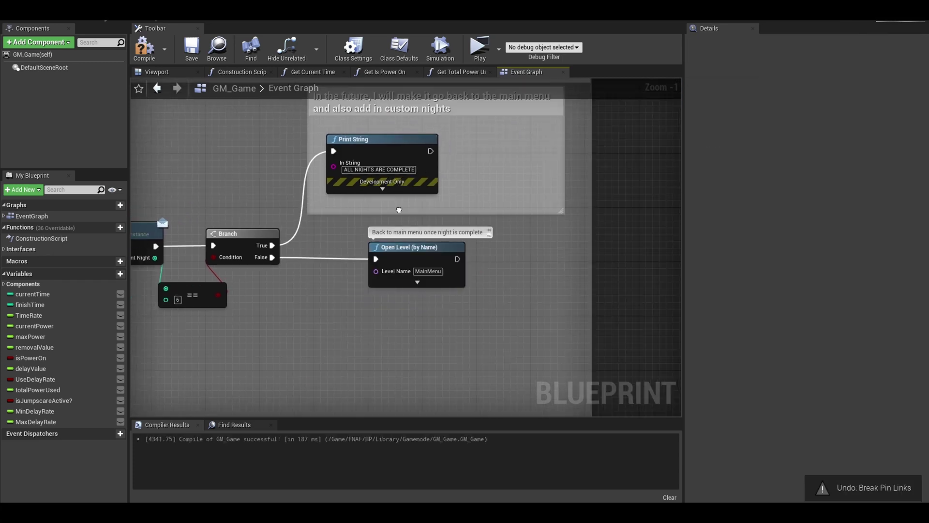
pyautogui.moveTo(408, 170); pyautogui.dragTo(516, 253)
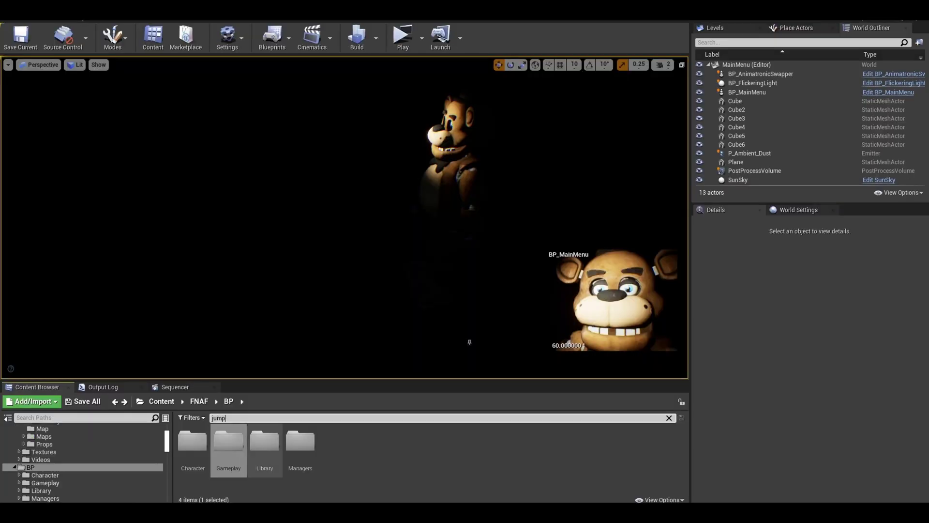
# - Open BP_JumpscareActor and add an Open Level (by Name) node after the Do Head Rotate that follows SET Jumpscare Mode
pyautogui.doubleClick(191, 441)
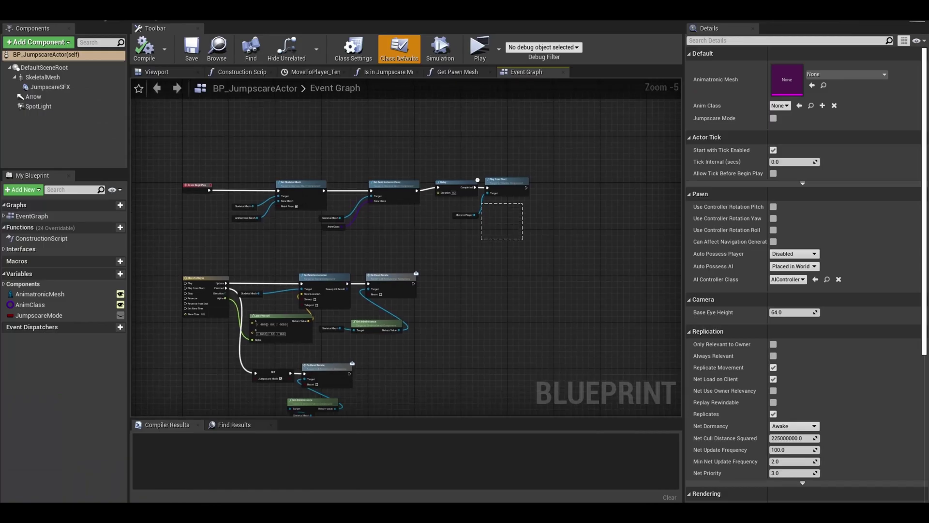
pyautogui.moveTo(523, 239); pyautogui.dragTo(481, 203)
pyautogui.scroll(4, 451, 177)
pyautogui.scroll(-3, 368, 292)
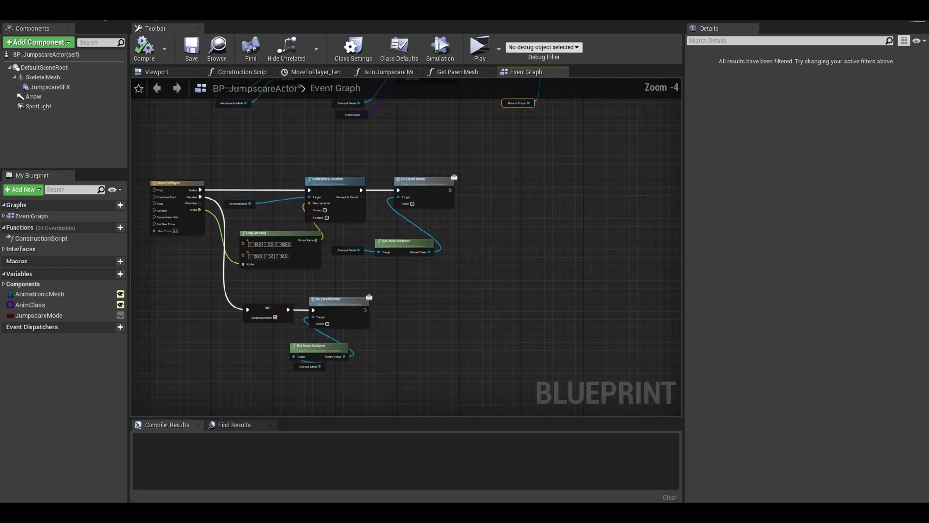
pyautogui.scroll(5, 368, 292)
pyautogui.scroll(-2, 406, 247)
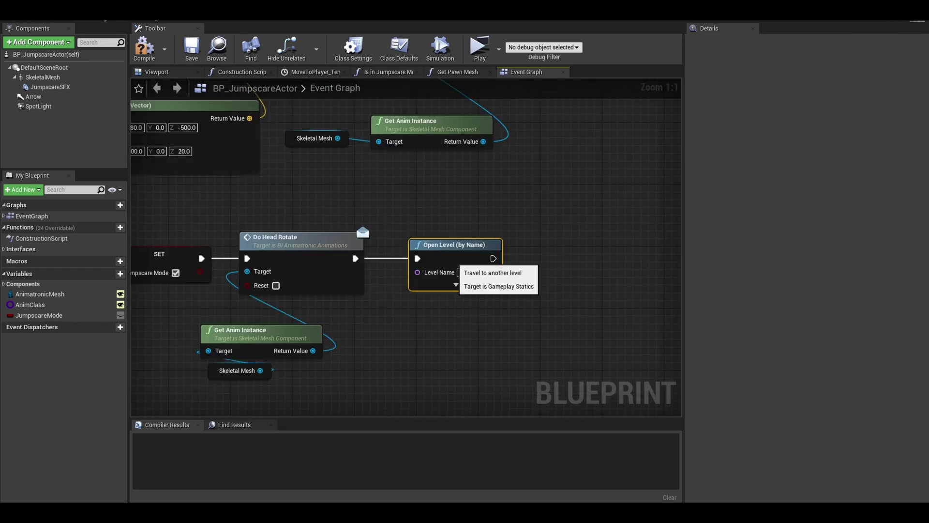